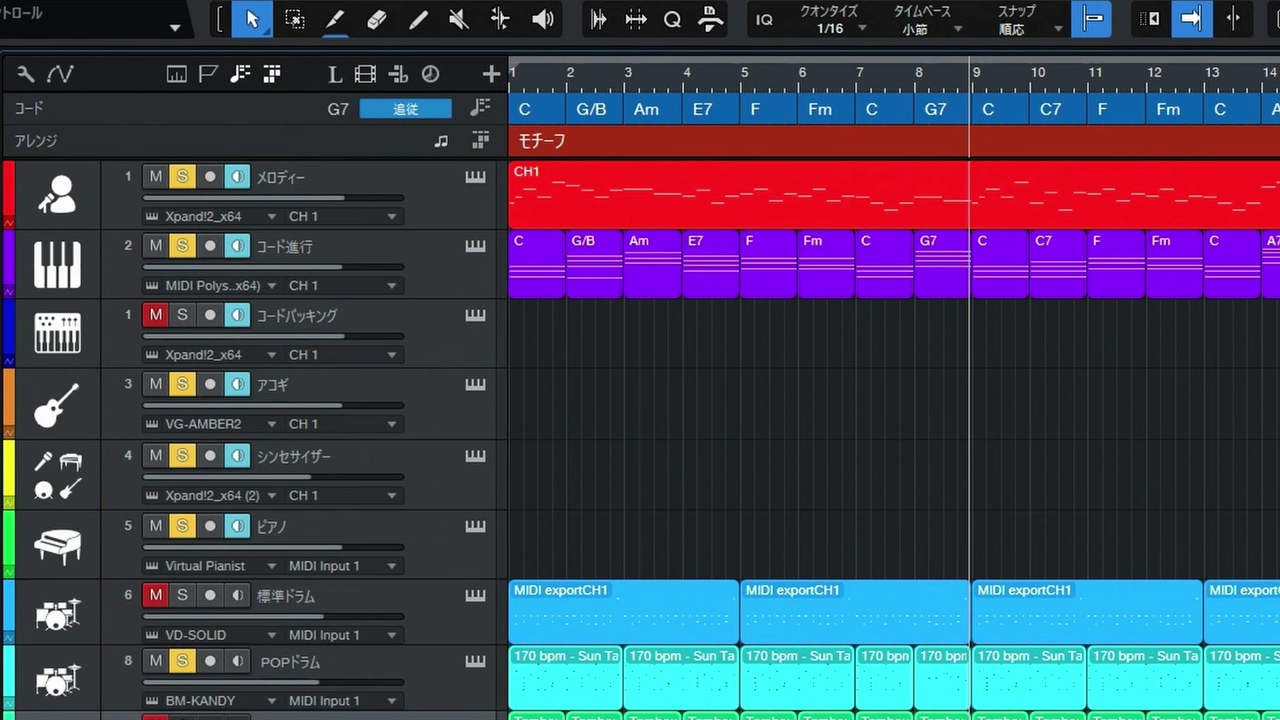
# Open the MIDI Polysher instrument of the コード進行 track to view it and close its window again
pyautogui.click(412, 267)
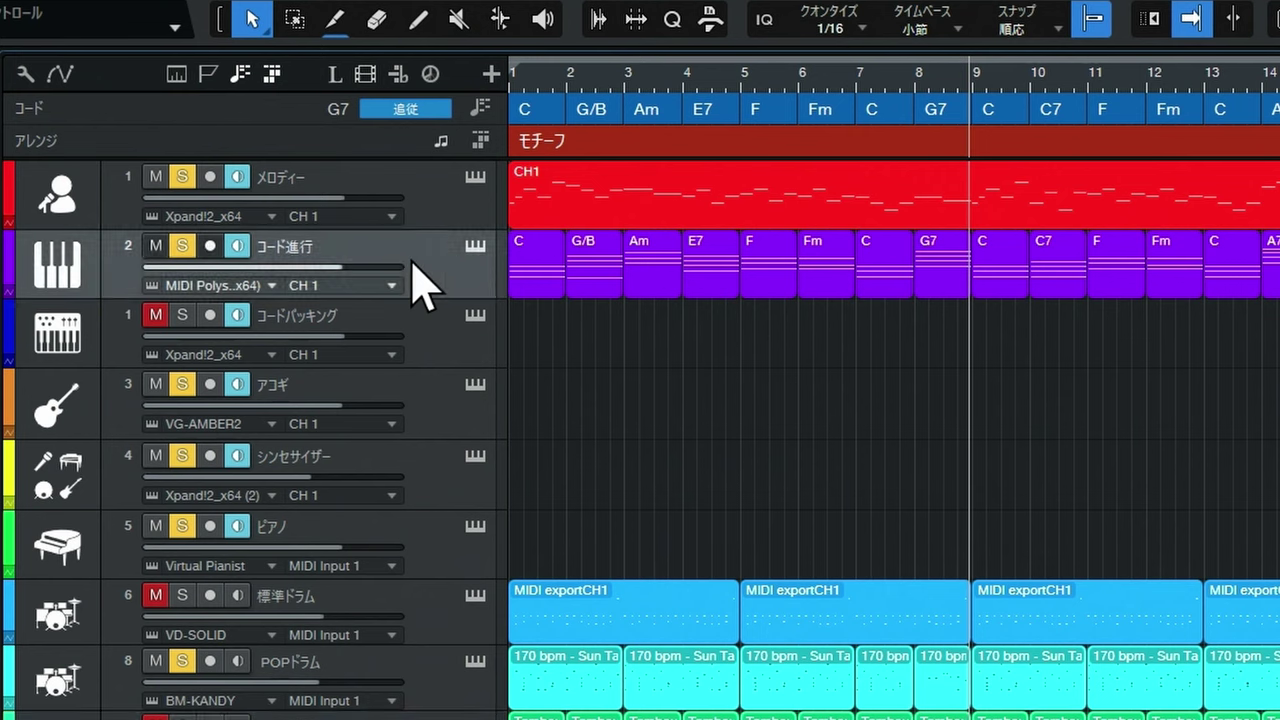
pyautogui.click(475, 250)
pyautogui.click(475, 250)
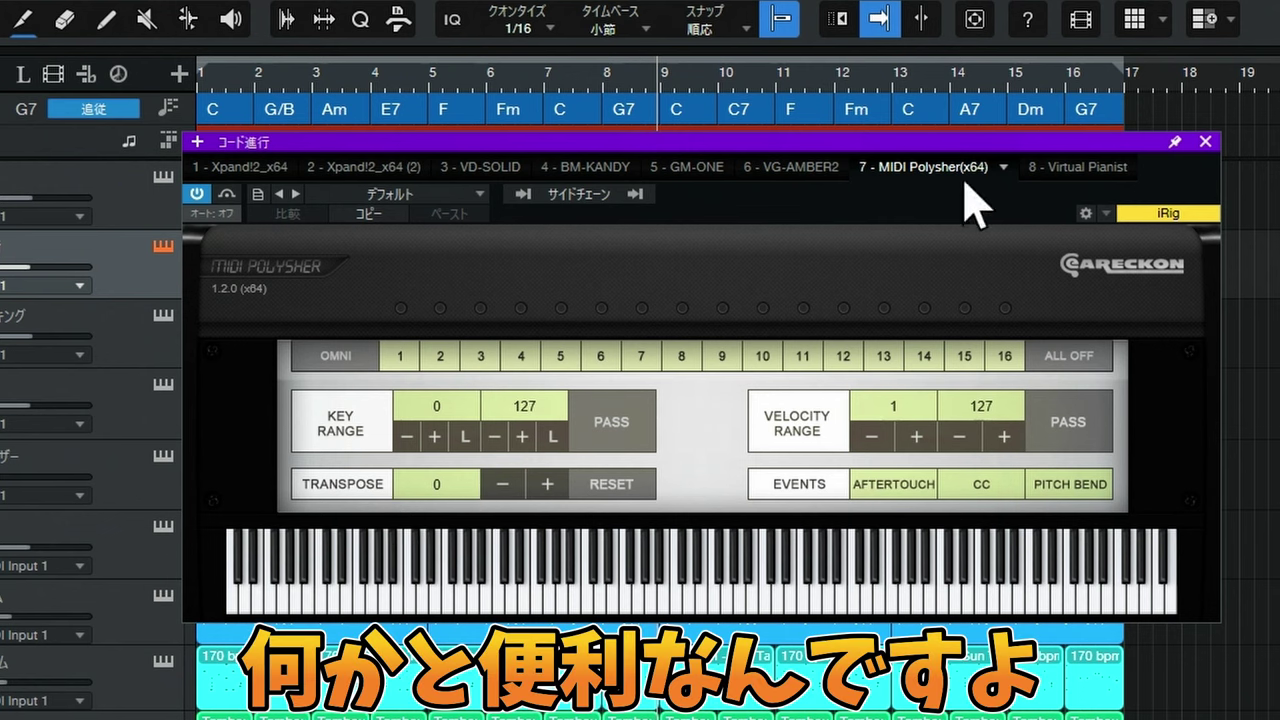
pyautogui.click(1205, 141)
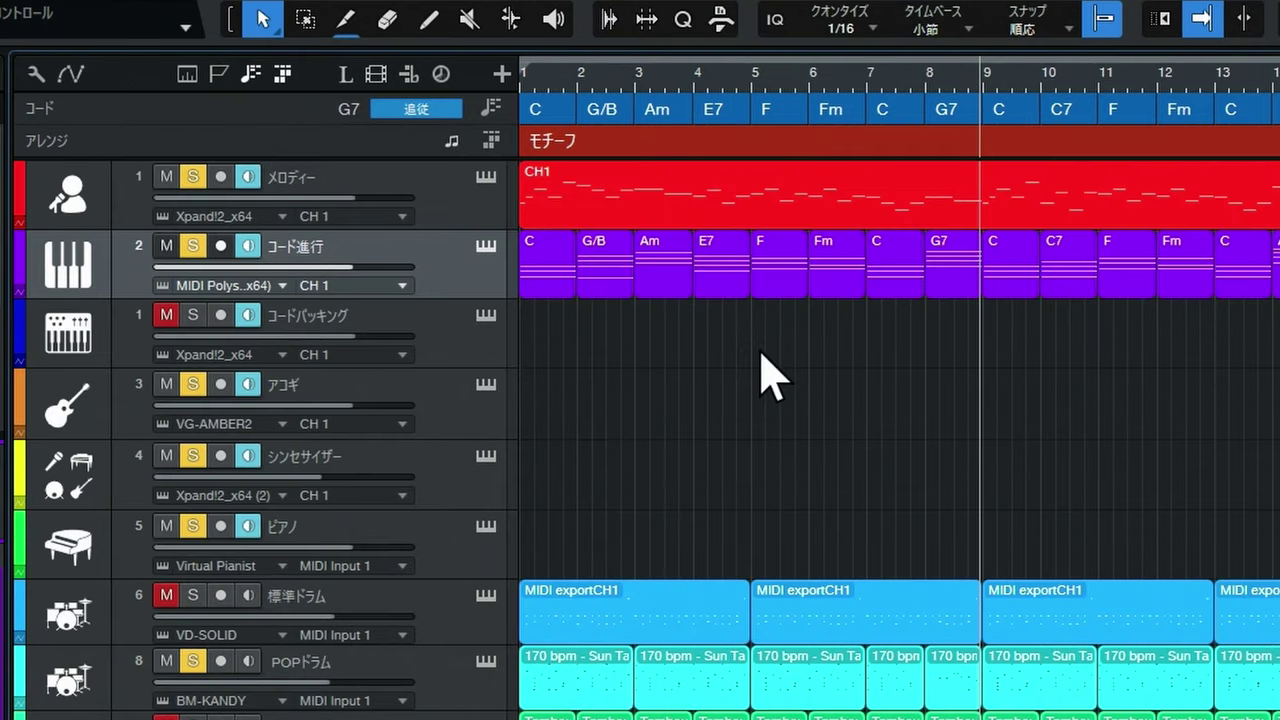
# Solo the コードバッキング track, mute the アコギ, シンセサイザー, ピアノ and POPドラム tracks, and play the song from the start
pyautogui.click(438, 324)
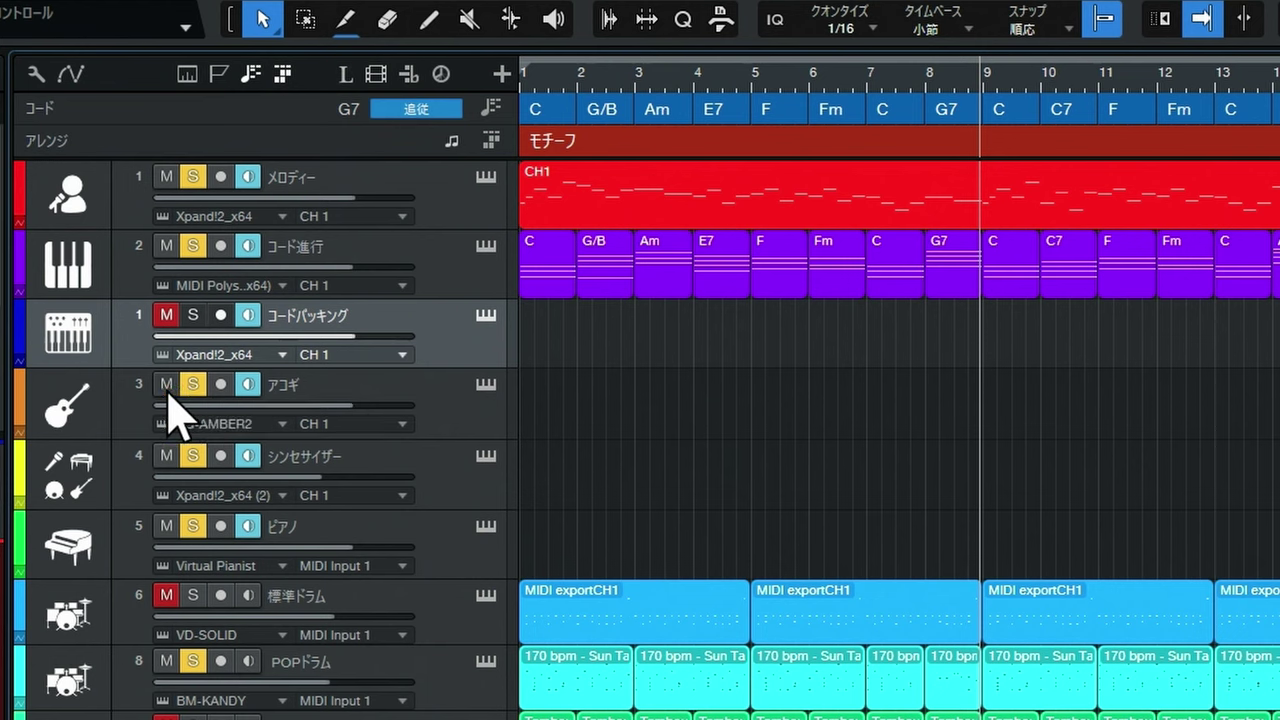
pyautogui.click(166, 384)
pyautogui.press('s')
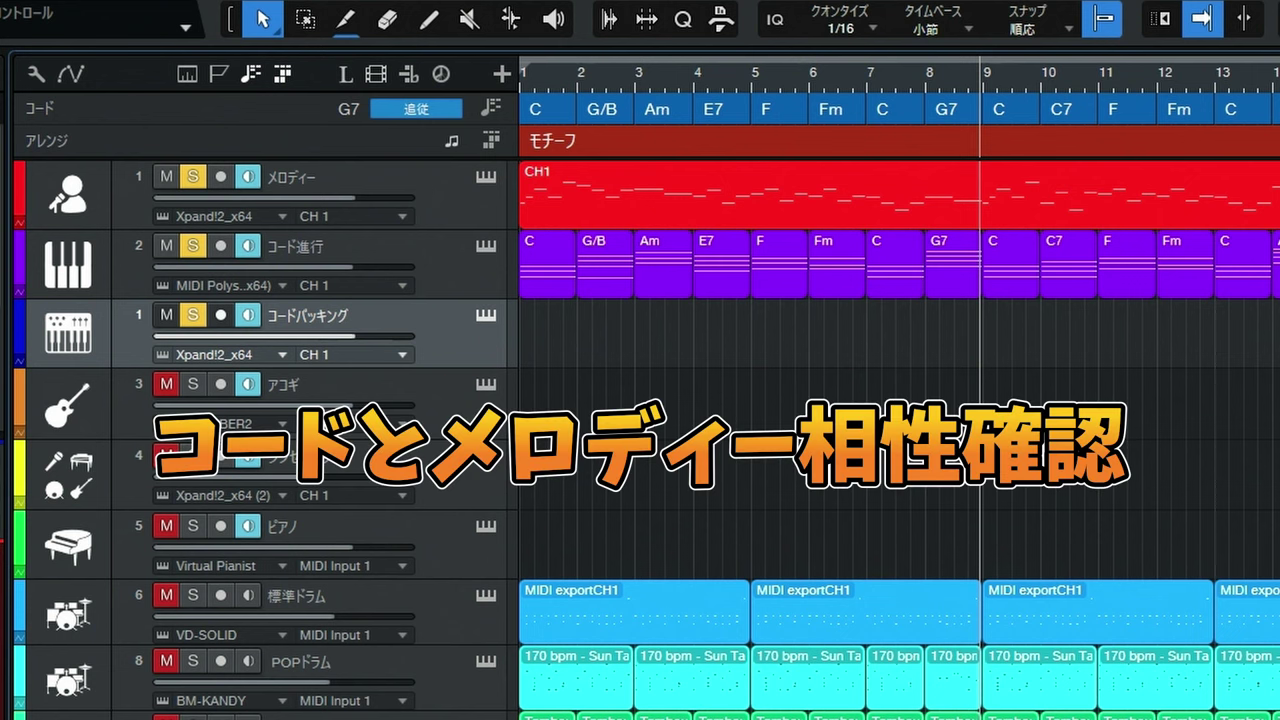
pyautogui.press('Home')
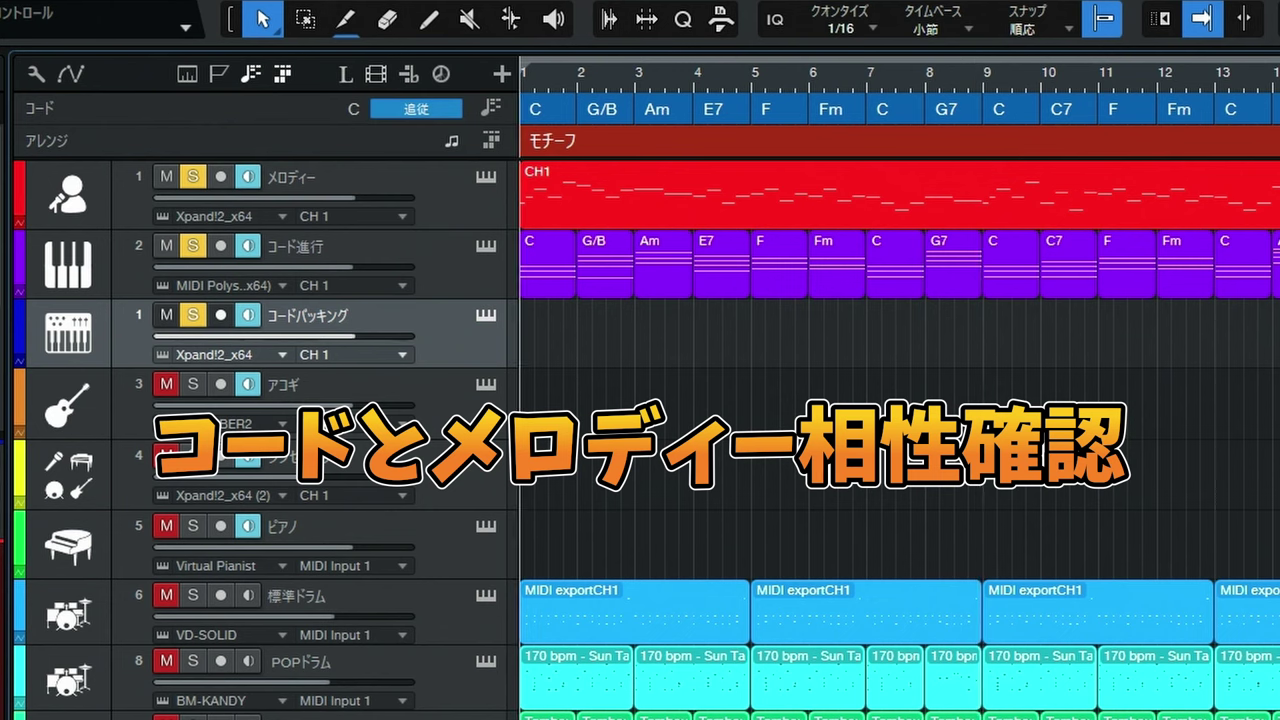
pyautogui.press('space')
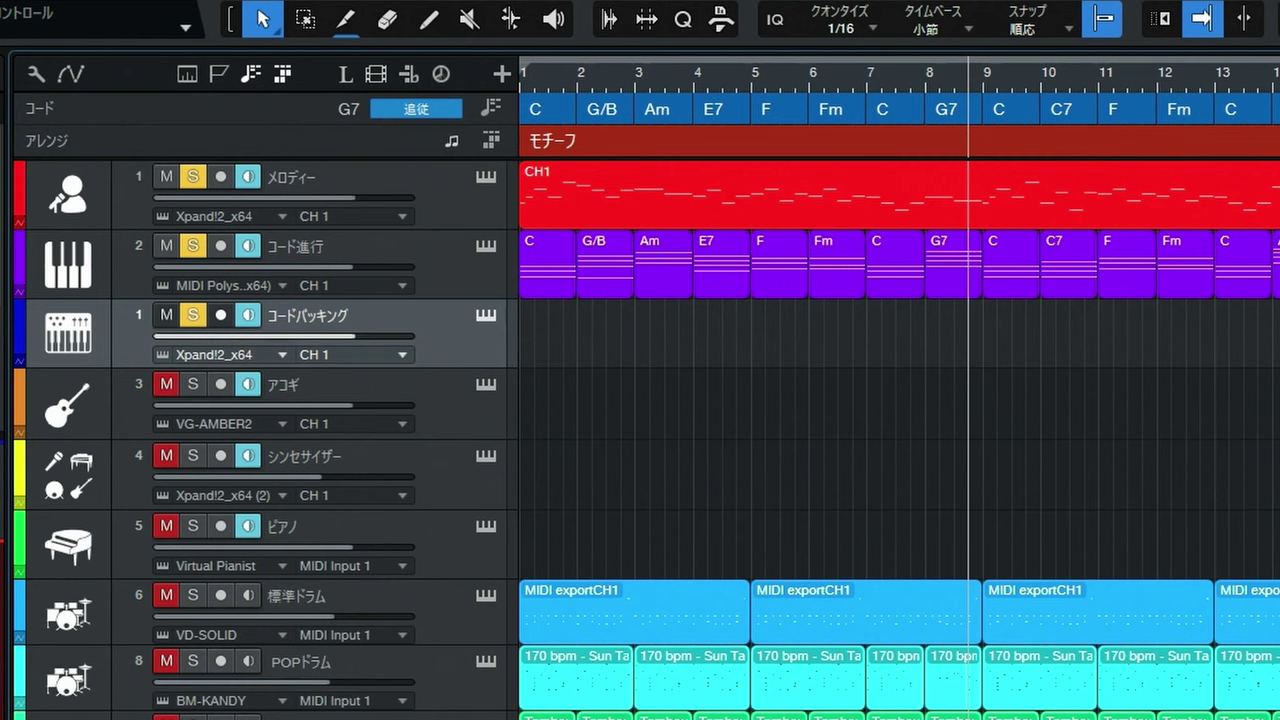
# Mute the コードバッキング track, solo アコギ instead, and play the song from the start
pyautogui.click(193, 315)
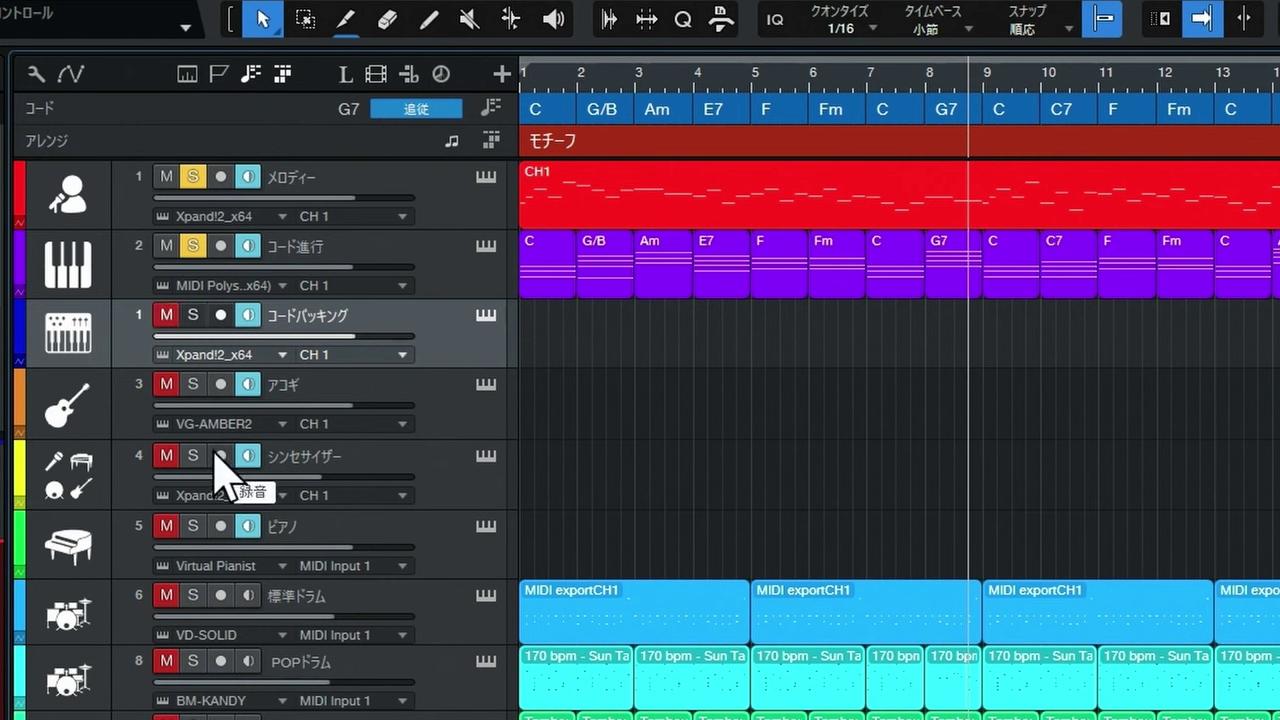
pyautogui.moveTo(280, 485)
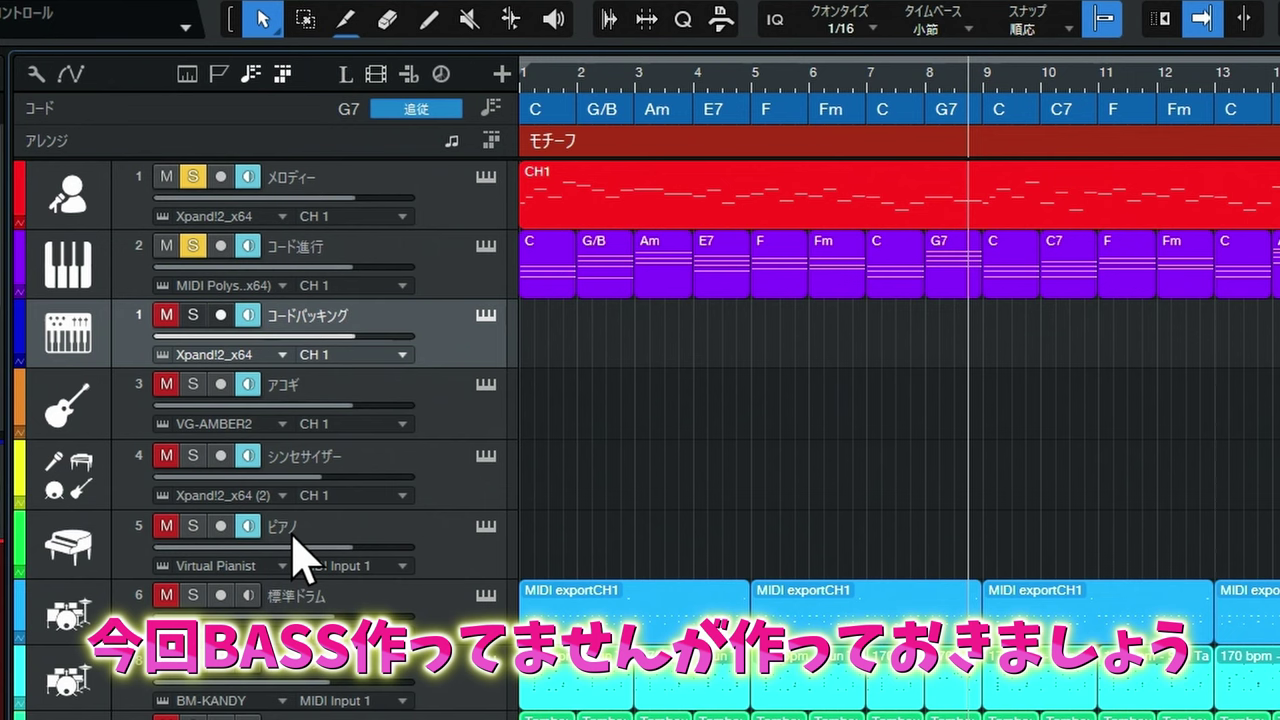
pyautogui.press(',')
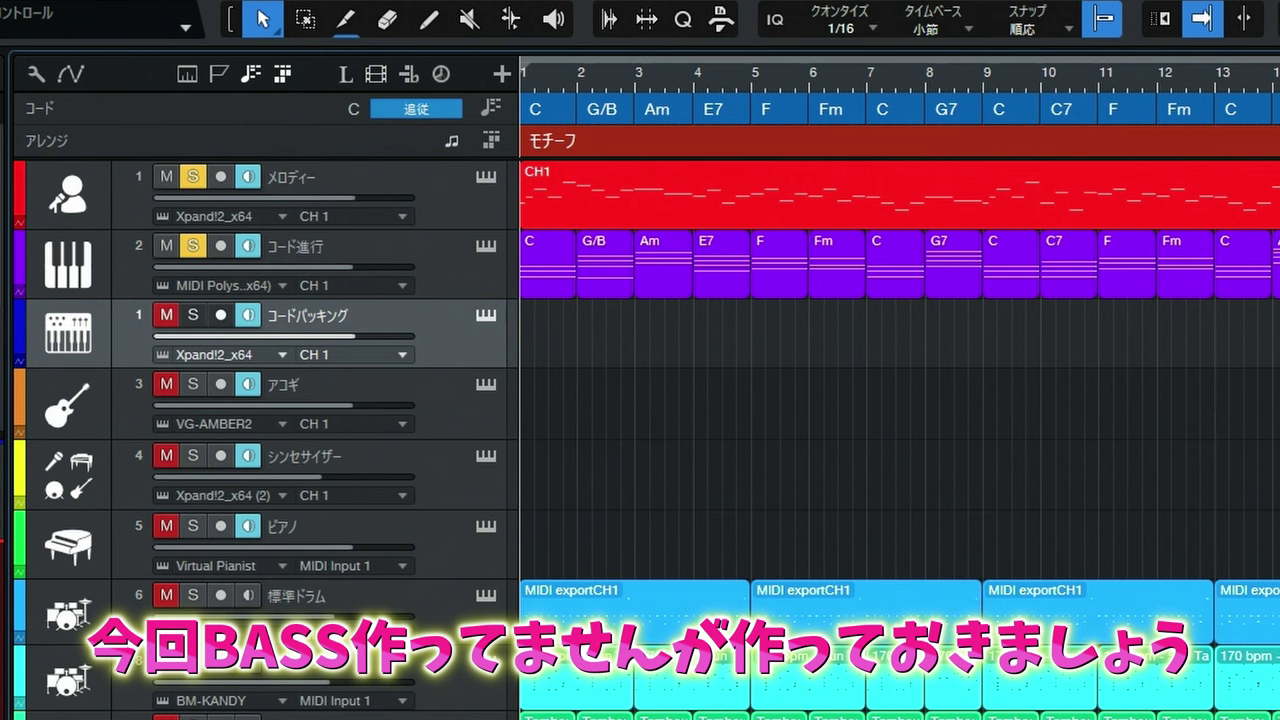
pyautogui.click(193, 384)
pyautogui.press('space')
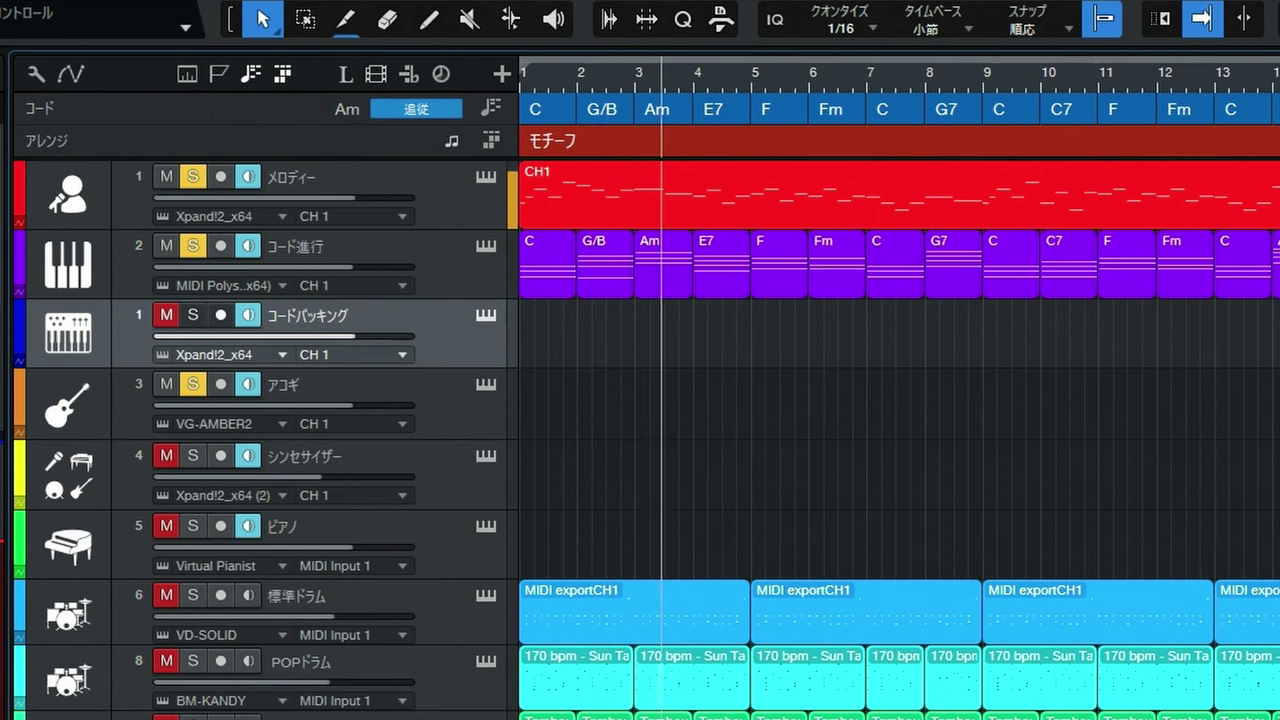
# Raise the volume of the コードバッキング track to +1.7 during playback
pyautogui.moveTo(353, 338)
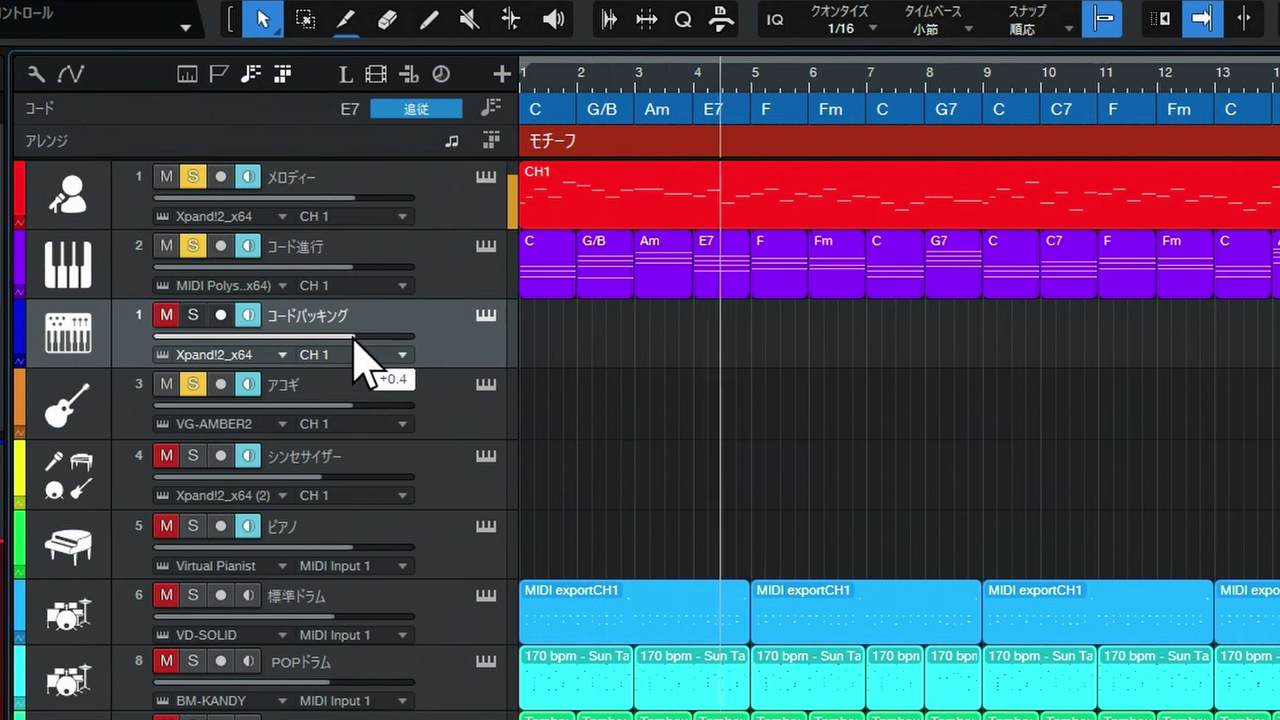
pyautogui.moveTo(353, 338); pyautogui.dragTo(361, 343)
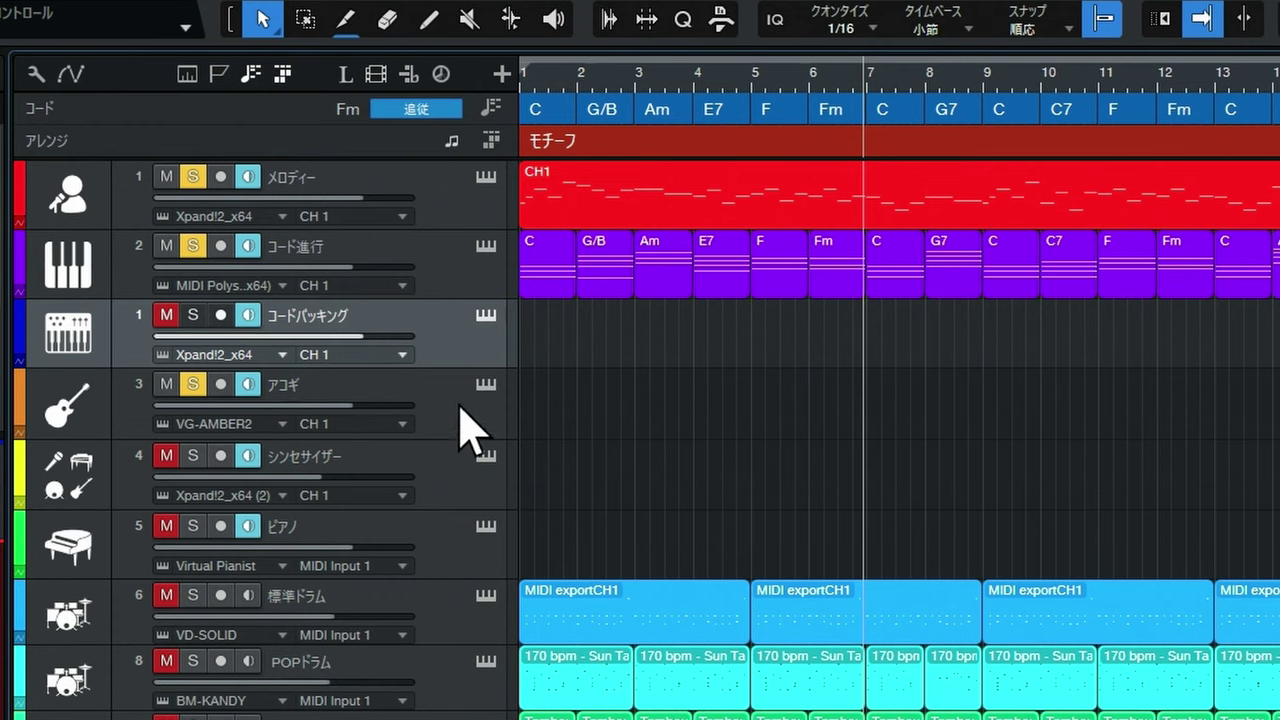
# Audition other style and common phrases in the アコギ track's AMBER2 guitar during playback, and close the instrument after stopping
pyautogui.click(485, 384)
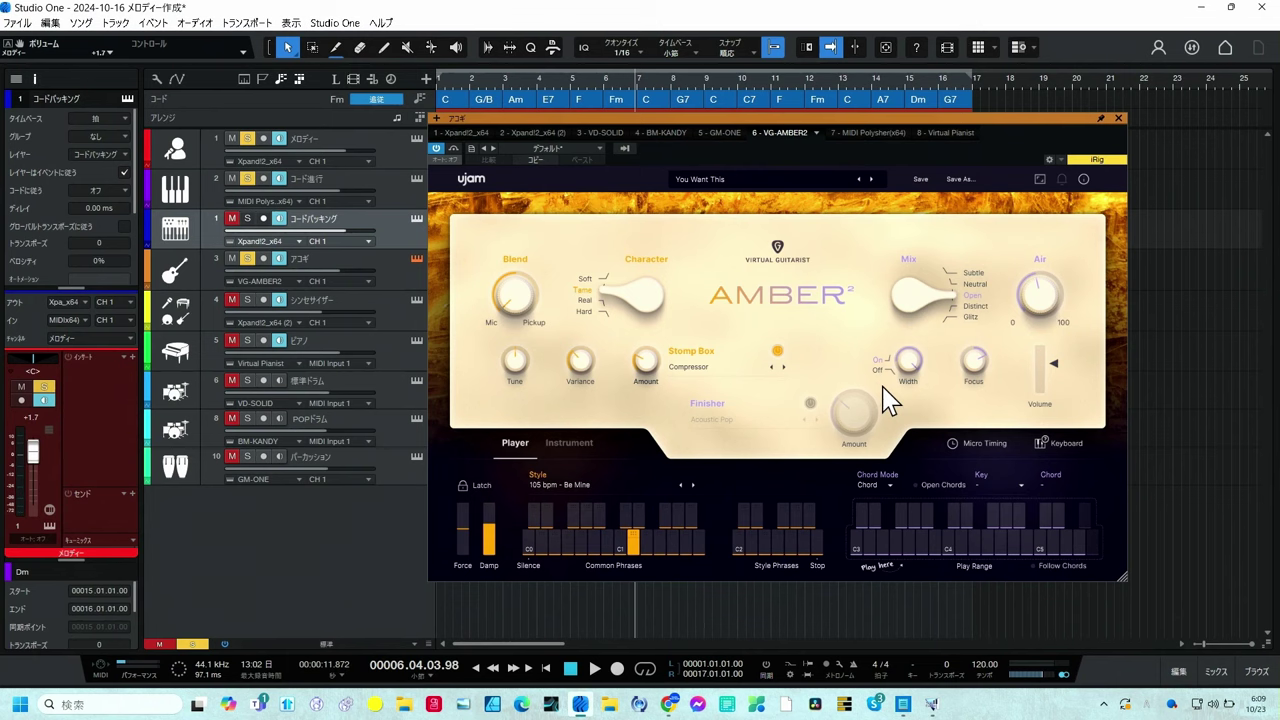
pyautogui.click(766, 545)
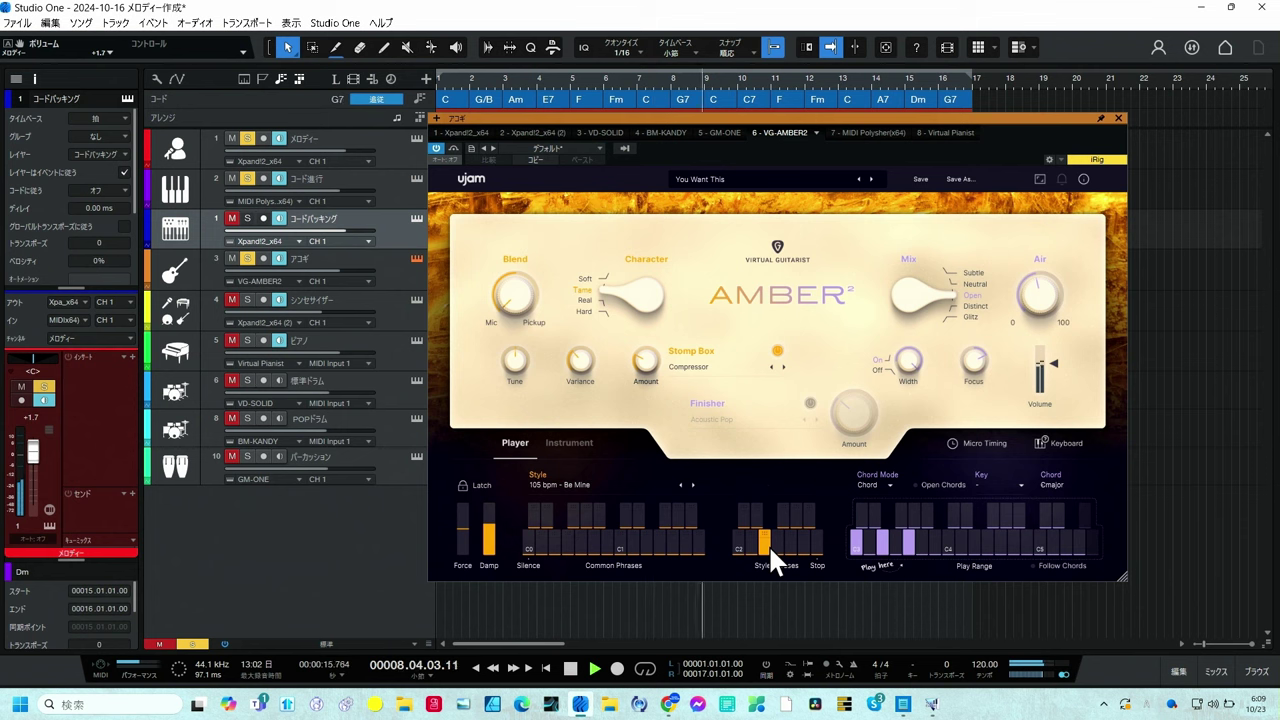
pyautogui.click(683, 542)
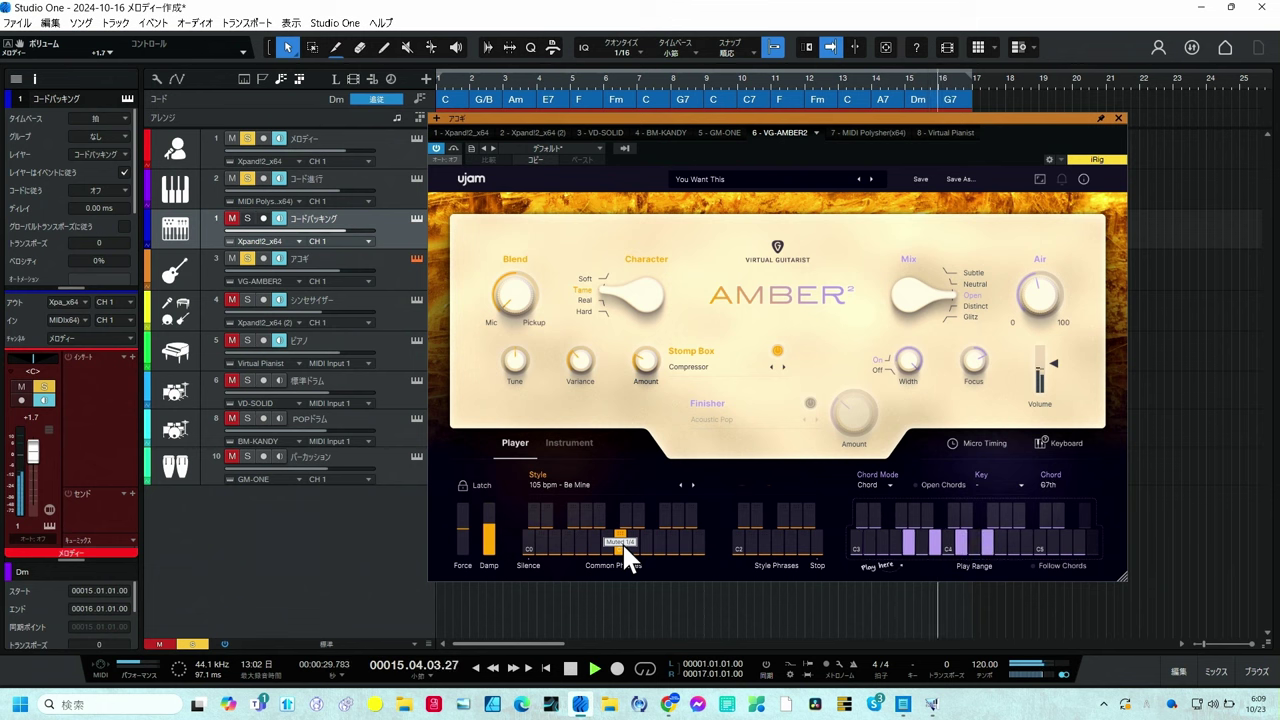
pyautogui.press('space')
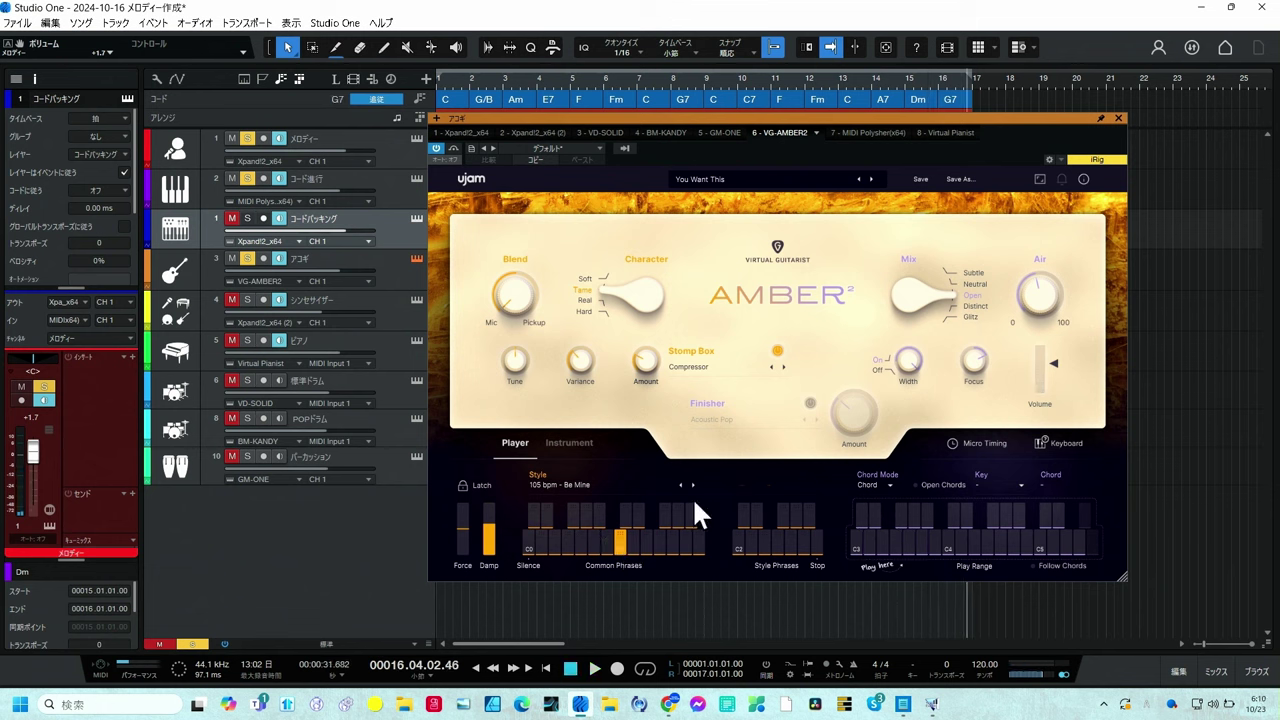
pyautogui.click(1118, 119)
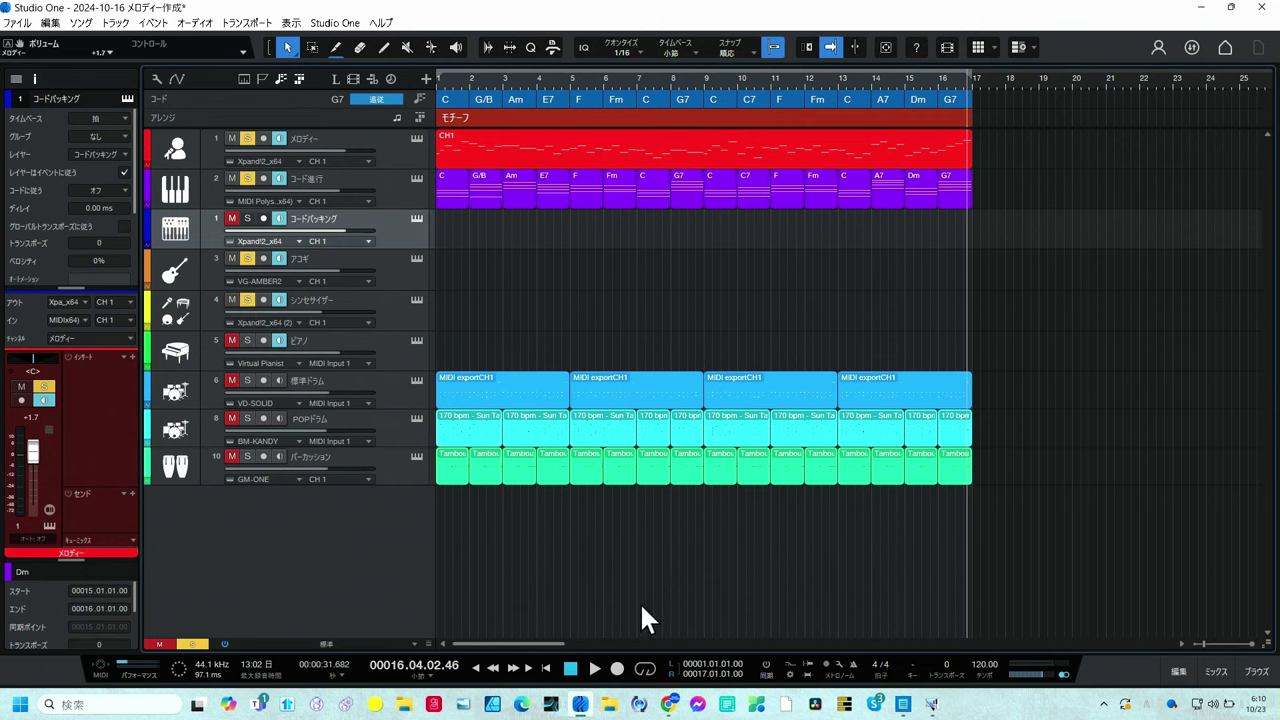
# Play the song with the シンセサイザー track soloed and stop around bar 8
pyautogui.click(596, 668)
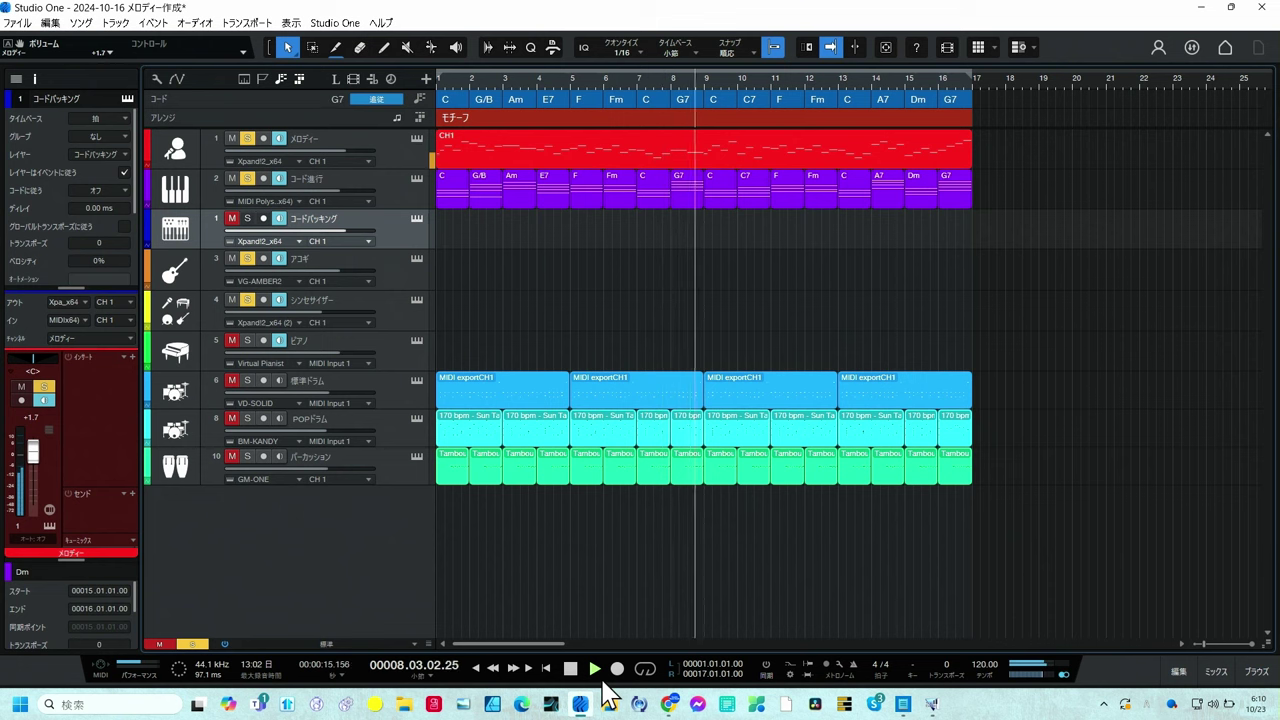
pyautogui.press('space')
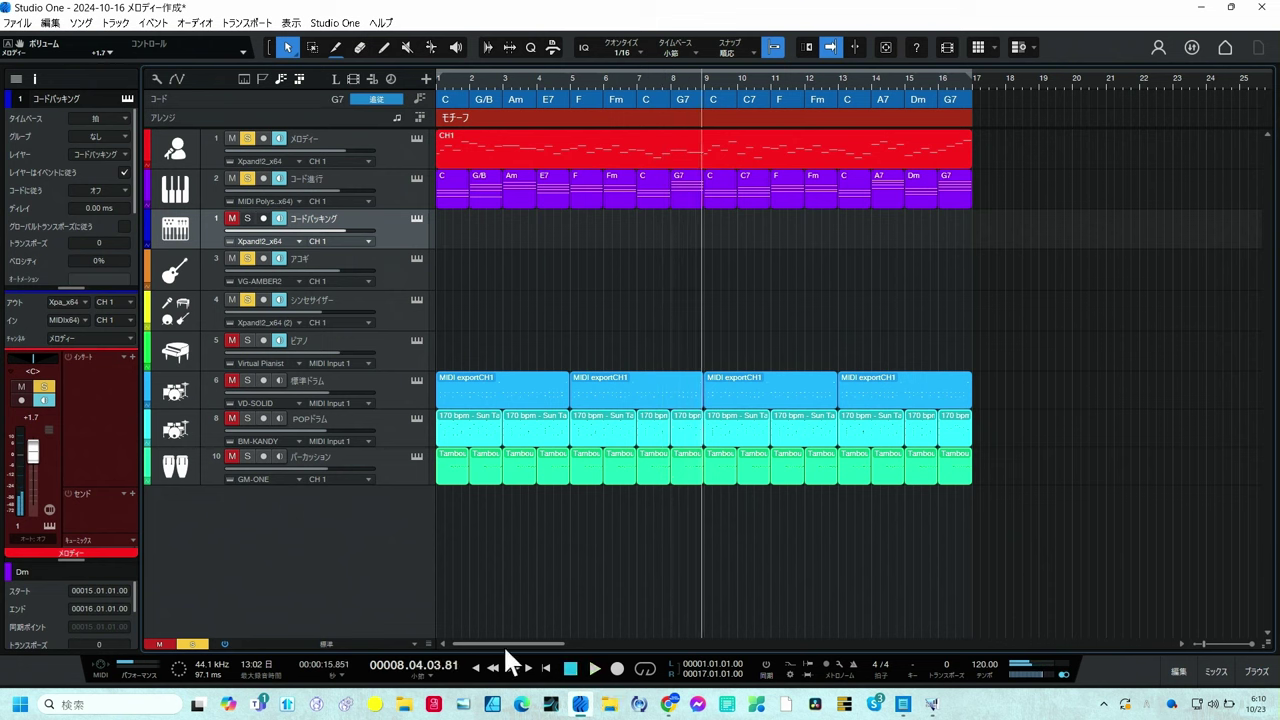
# Solo the ピアノ track, mute アコギ and シンセサイザー, and play the opening bars of the song
pyautogui.click(249, 339)
pyautogui.click(232, 255)
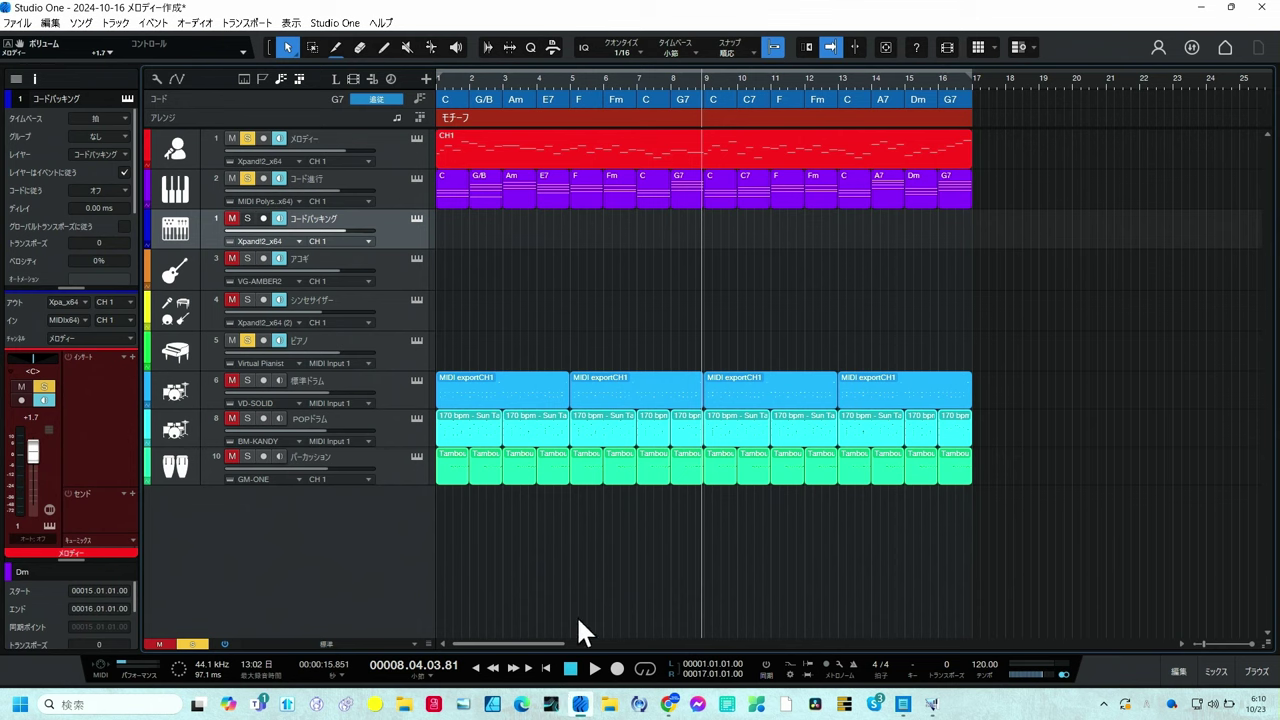
pyautogui.press('Home')
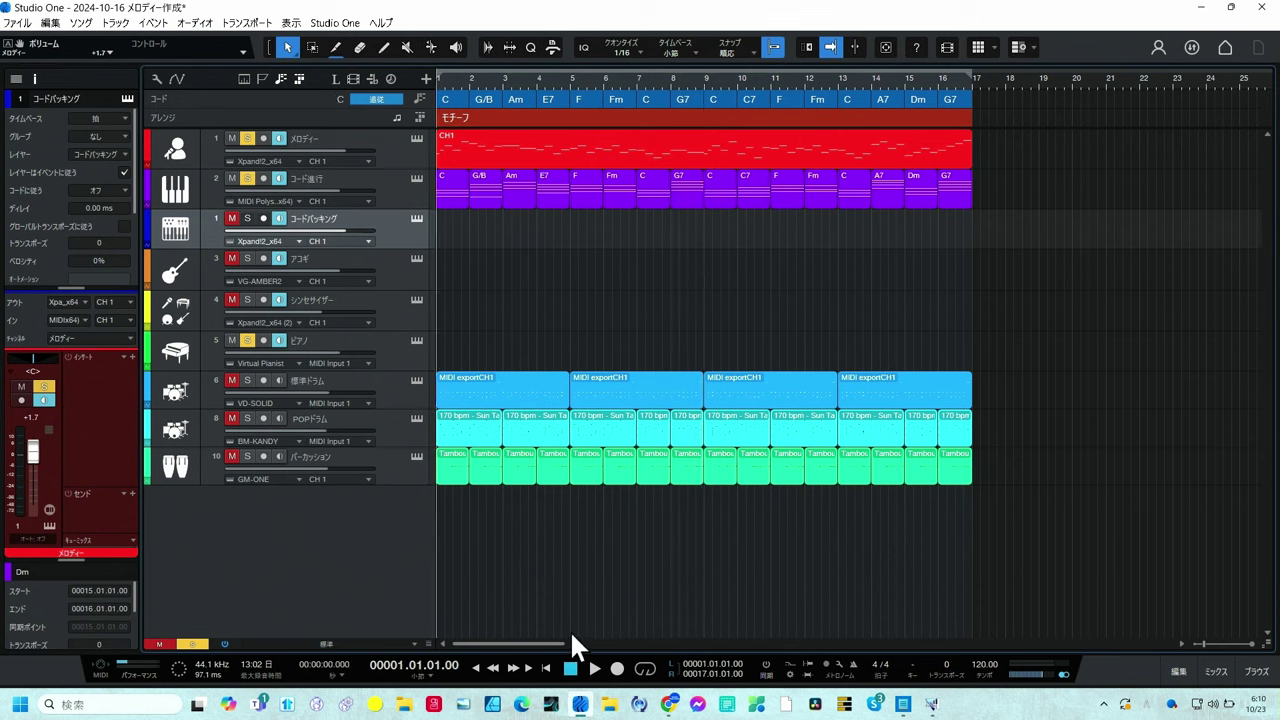
pyautogui.press('space')
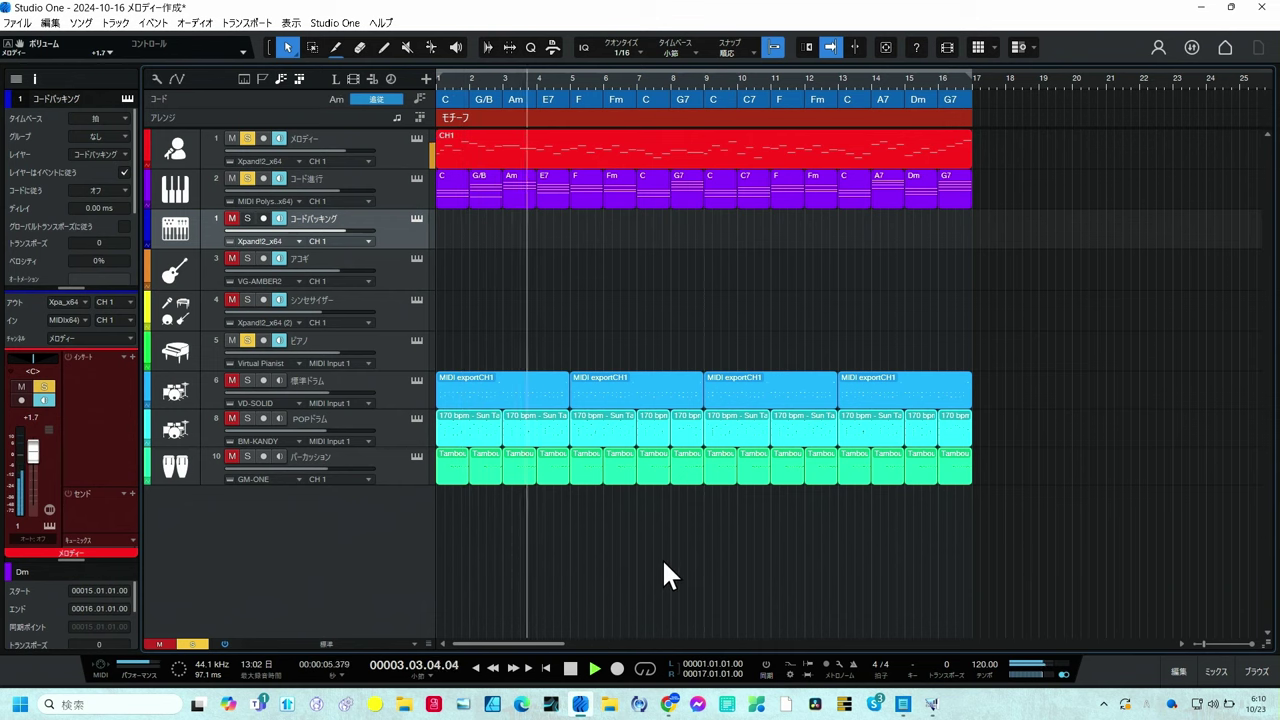
pyautogui.press('space')
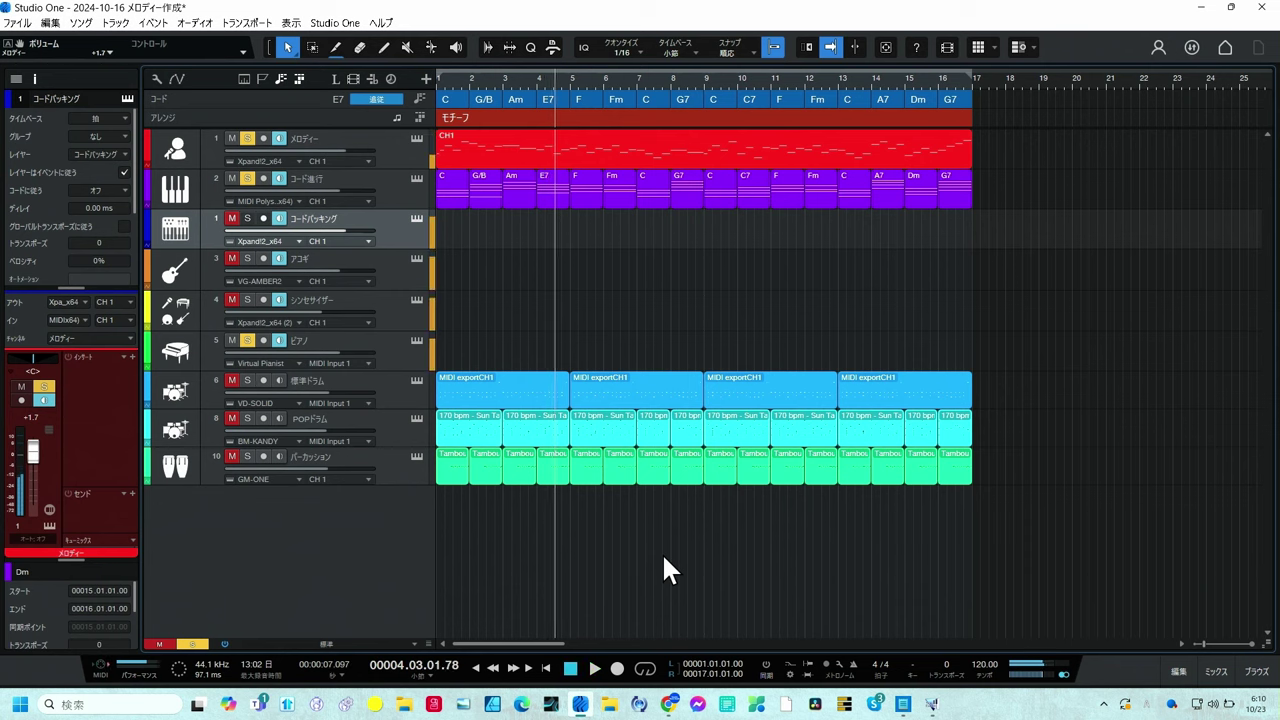
# Open the ピアノ track's Virtual Pianist VOGUE and switch its style to Blissful Evolutions while auditioning the song
pyautogui.click(413, 340)
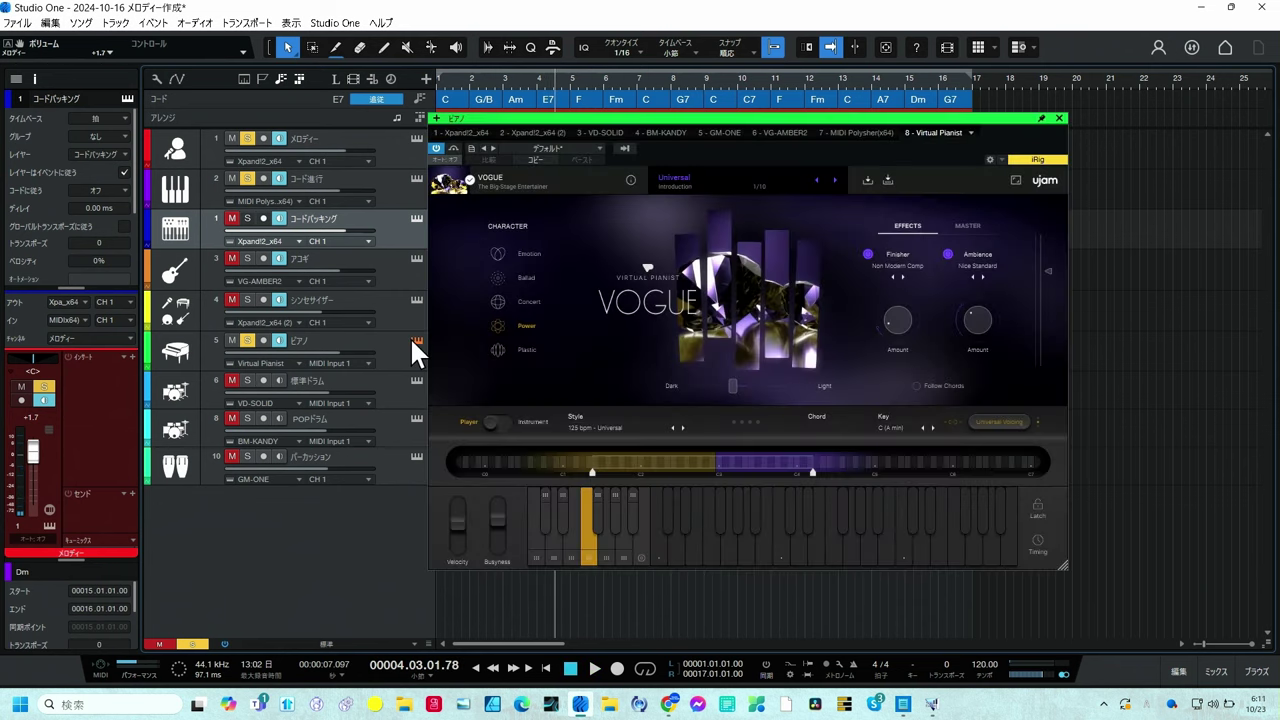
pyautogui.click(594, 667)
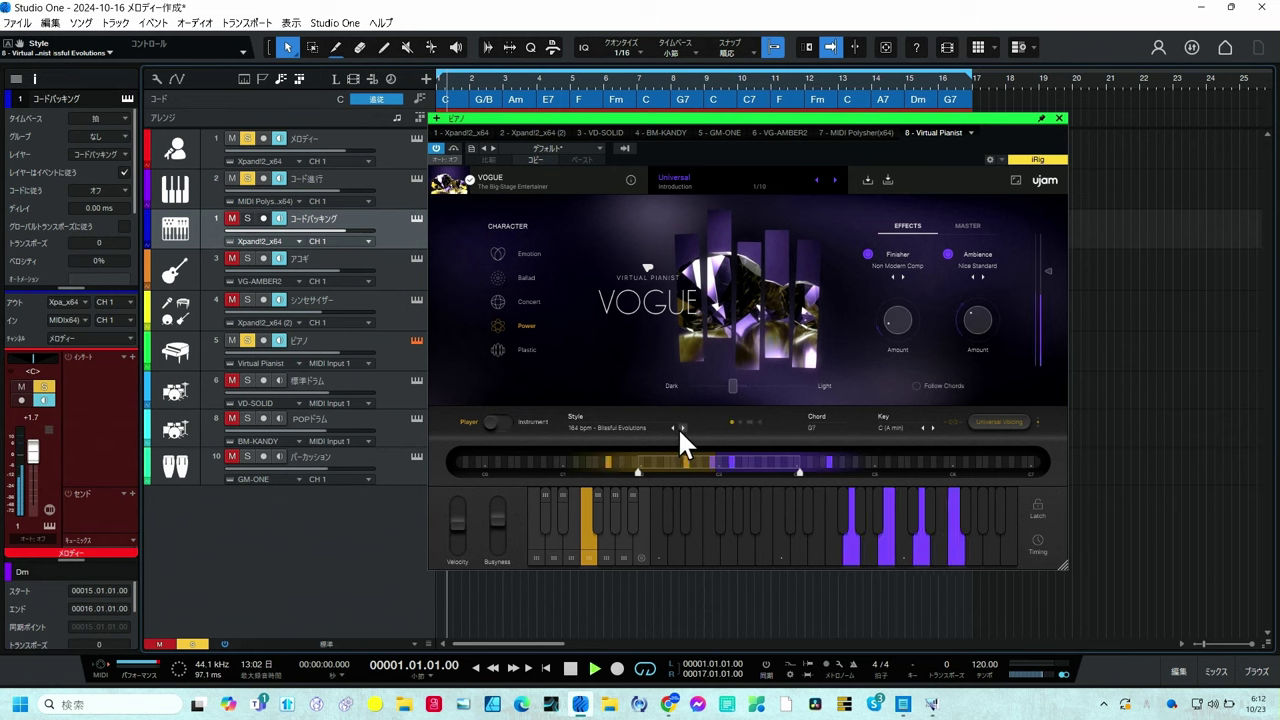
pyautogui.press('space')
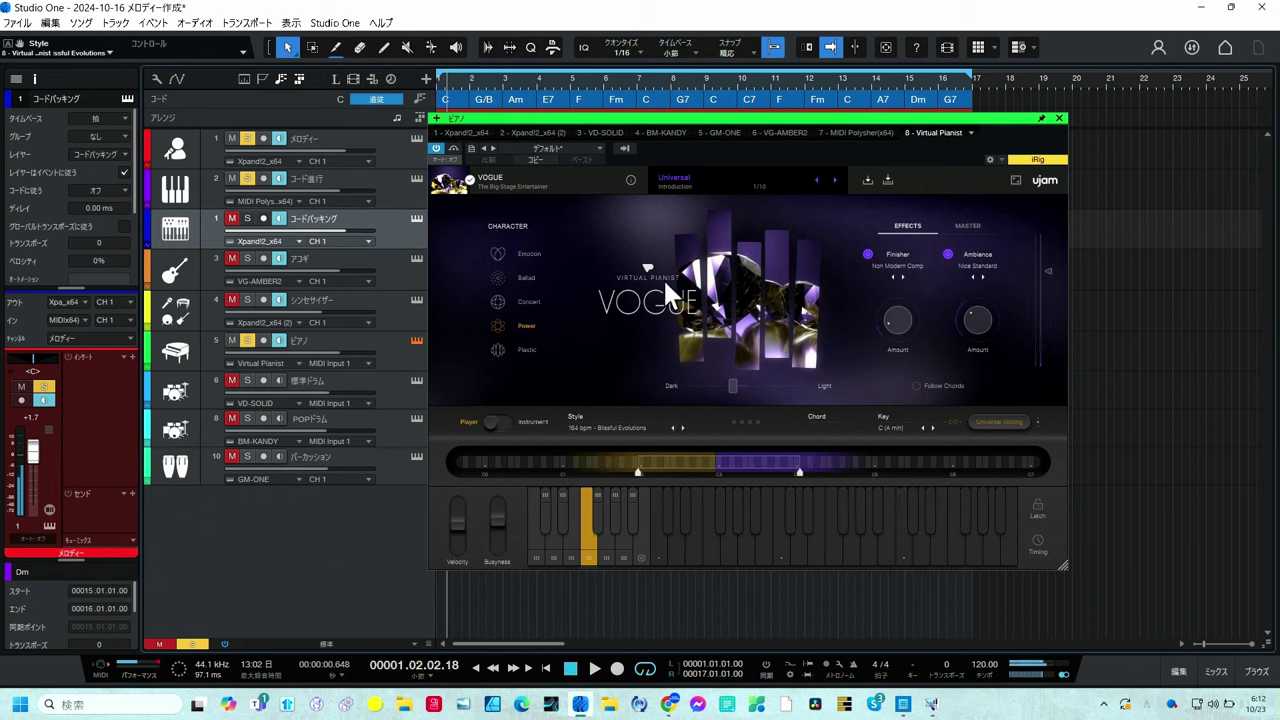
# Examine the instruments of the 標準ドラム, POPドラム and パーカッション tracks: VD-SOLID, BM-KANDY and GM-ONE
pyautogui.click(380, 385)
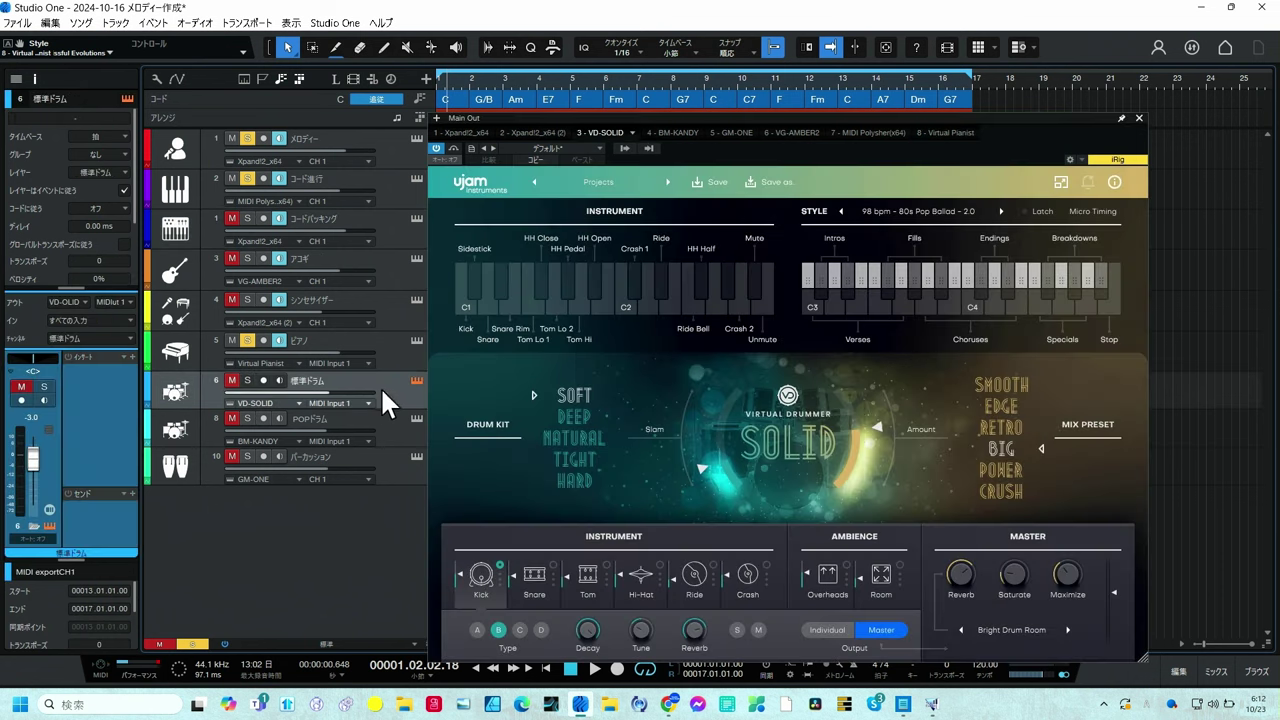
pyautogui.click(389, 428)
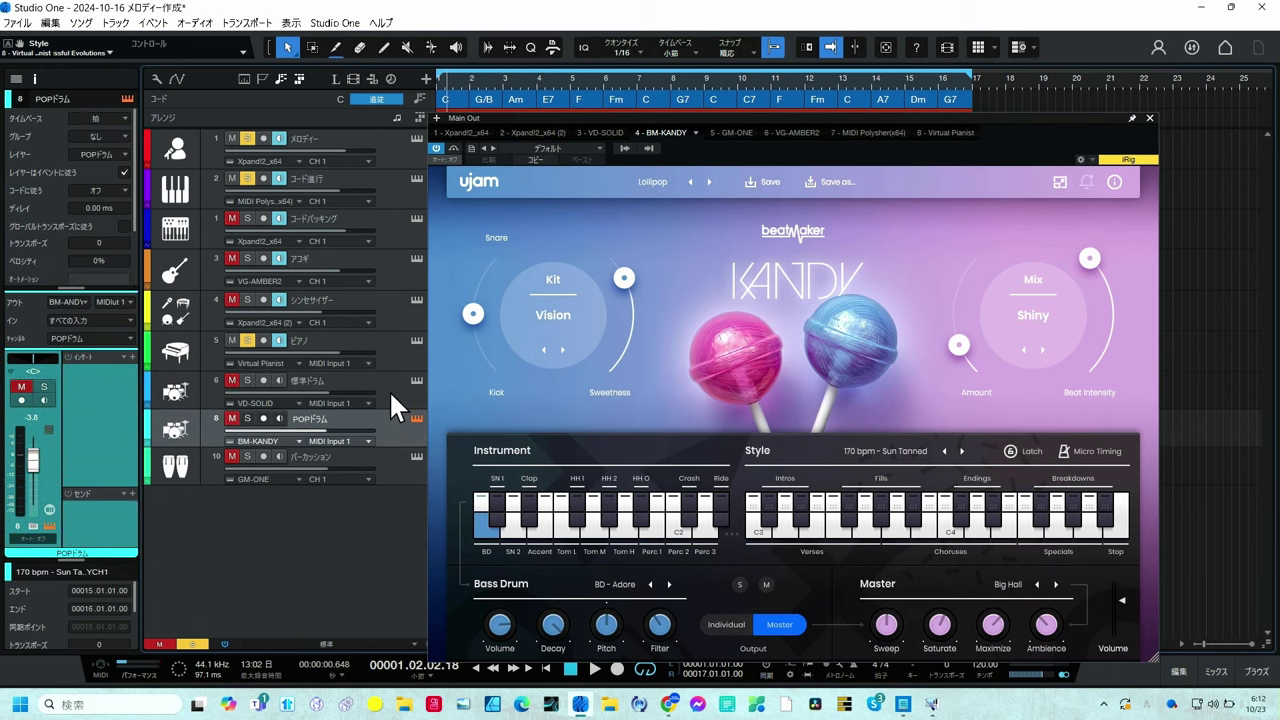
pyautogui.click(389, 390)
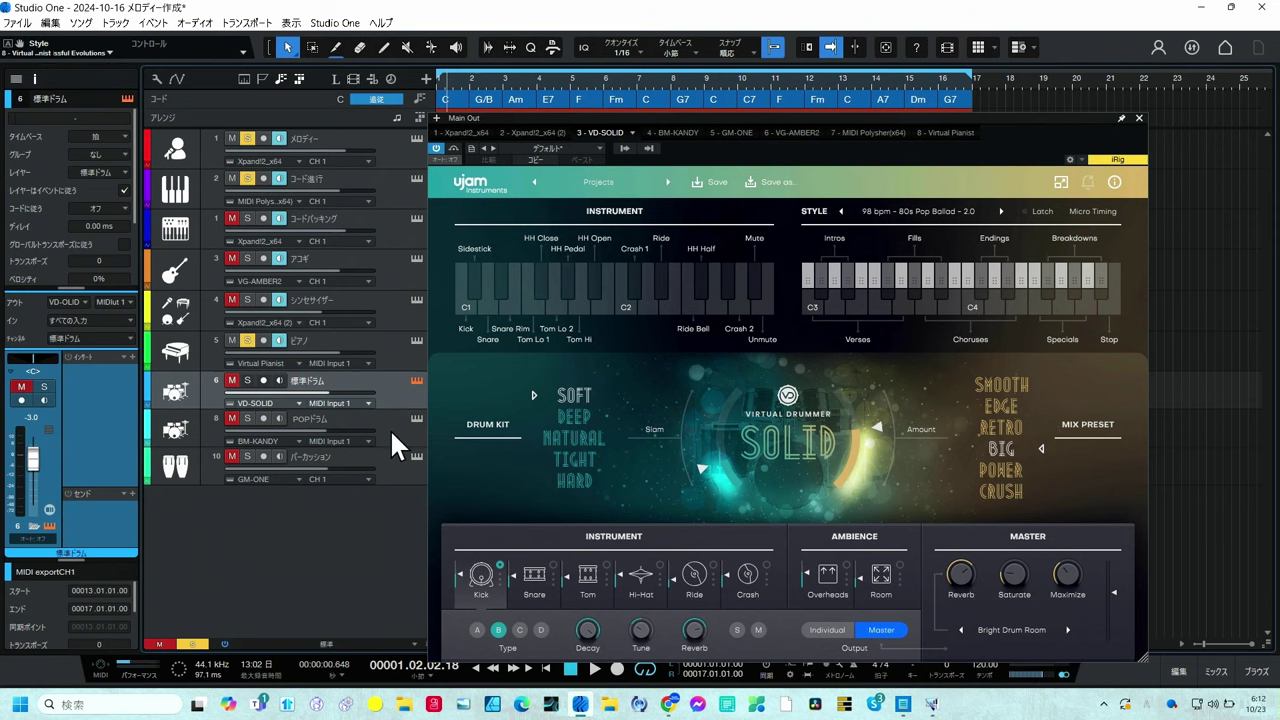
pyautogui.click(391, 430)
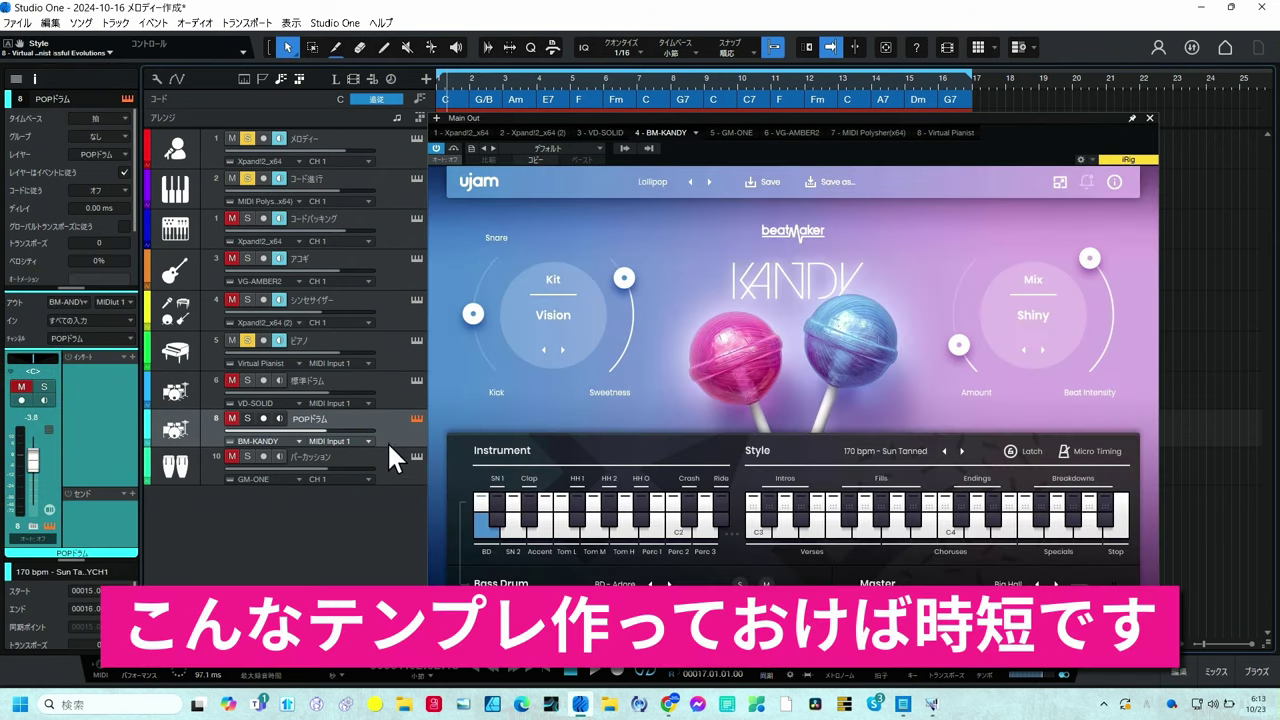
pyautogui.click(389, 460)
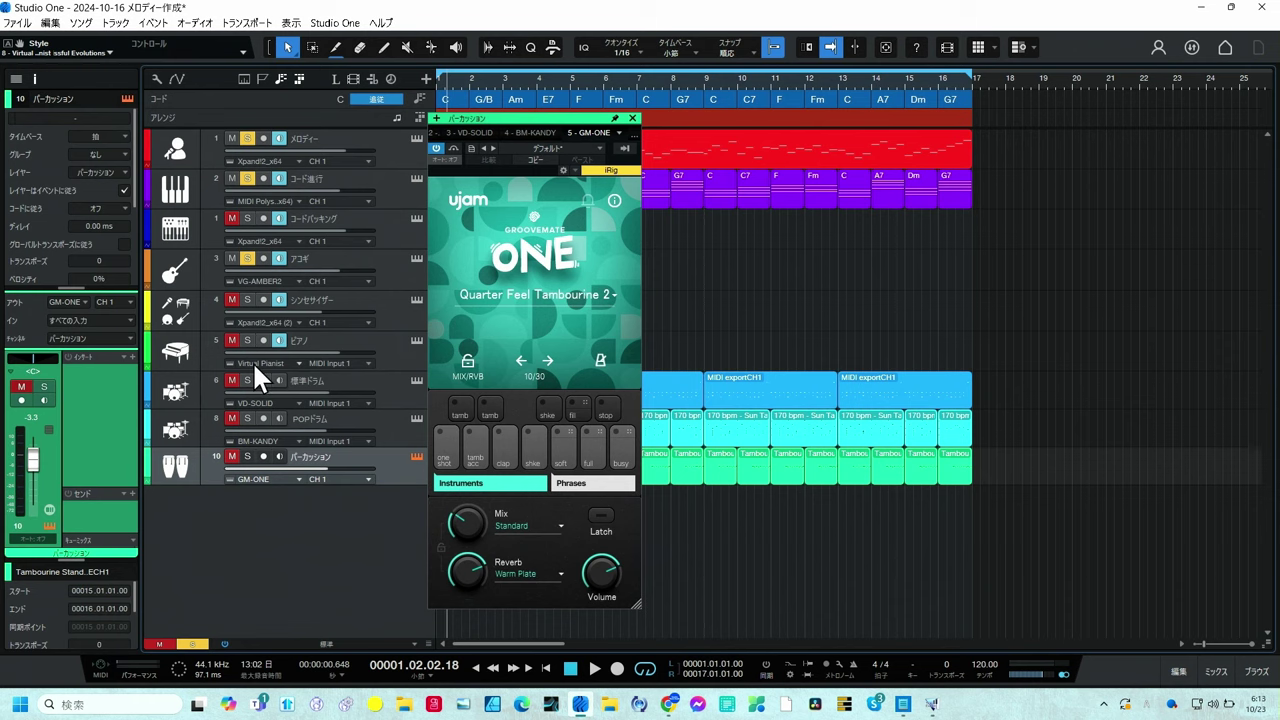
# Solo the 標準ドラム track and play the opening bars with the VD-SOLID drums
pyautogui.click(383, 386)
pyautogui.click(593, 669)
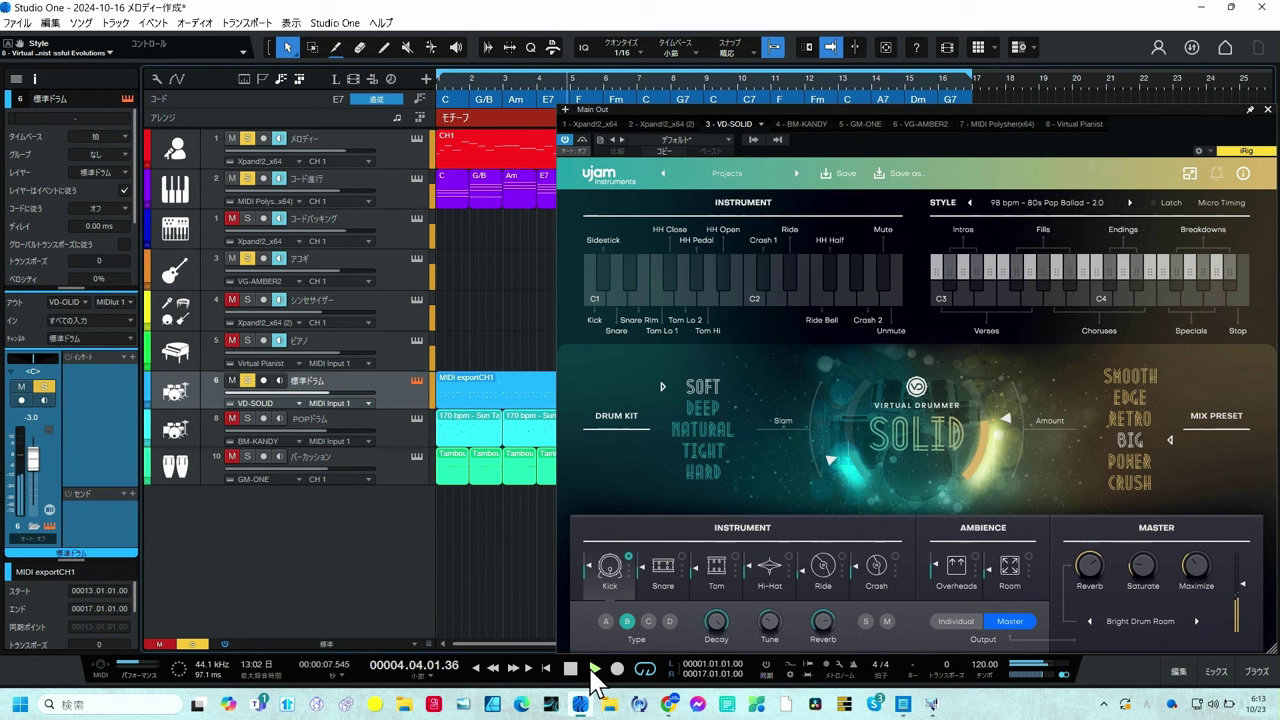
pyautogui.press('space')
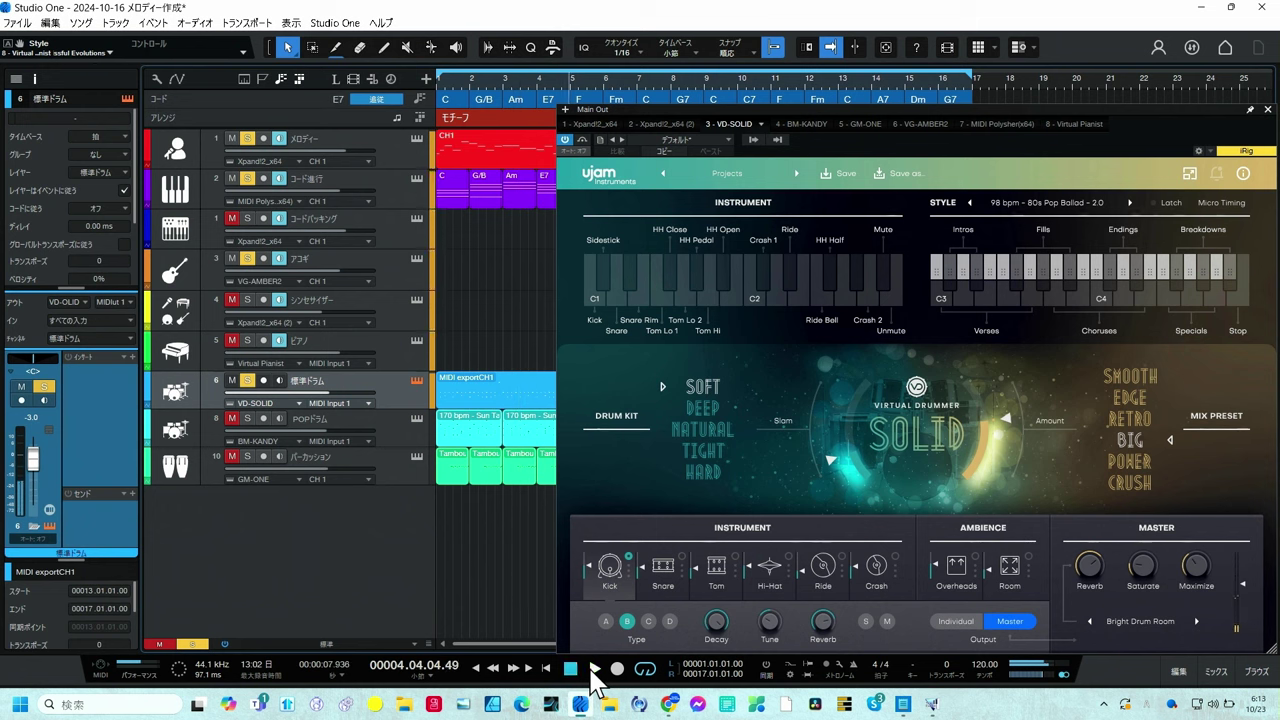
# Mute 標準ドラム, solo the POPドラム track instead, and play the opening bars
pyautogui.click(232, 380)
pyautogui.click(595, 669)
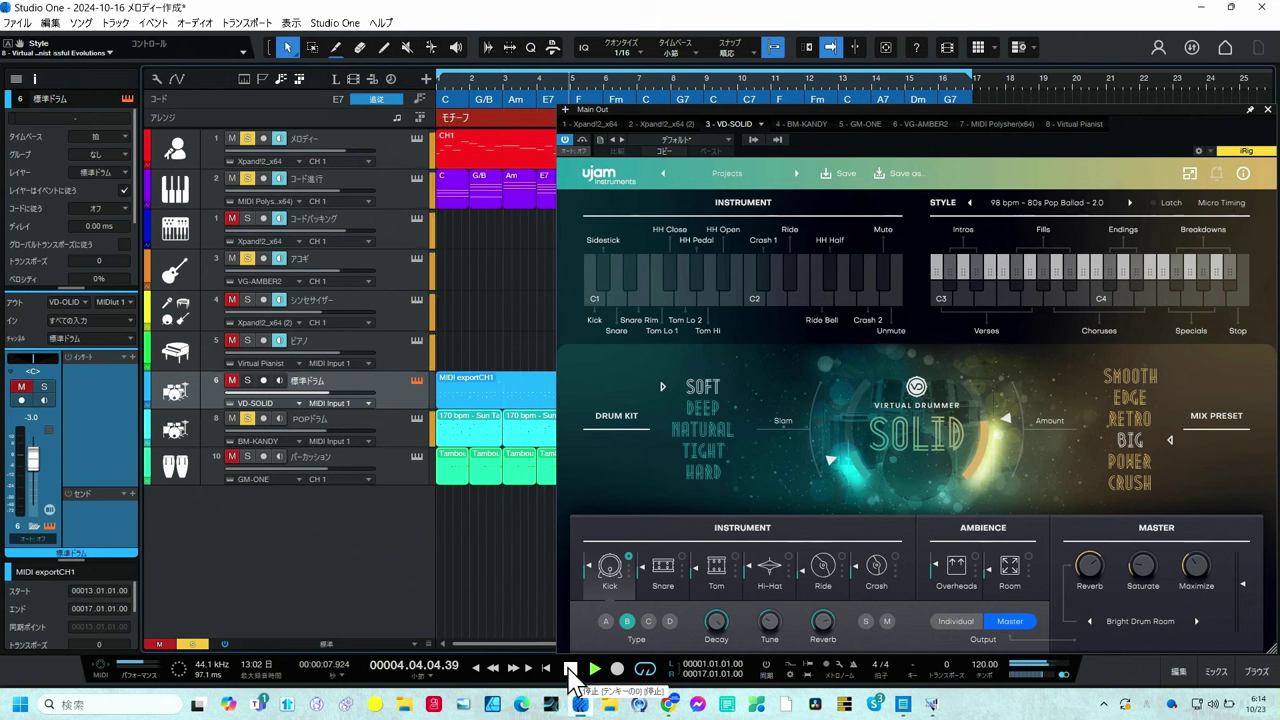
# Stop playback, unmute and solo the パーカッション track together with POPドラム, and play the song from the beginning
pyautogui.click(570, 668)
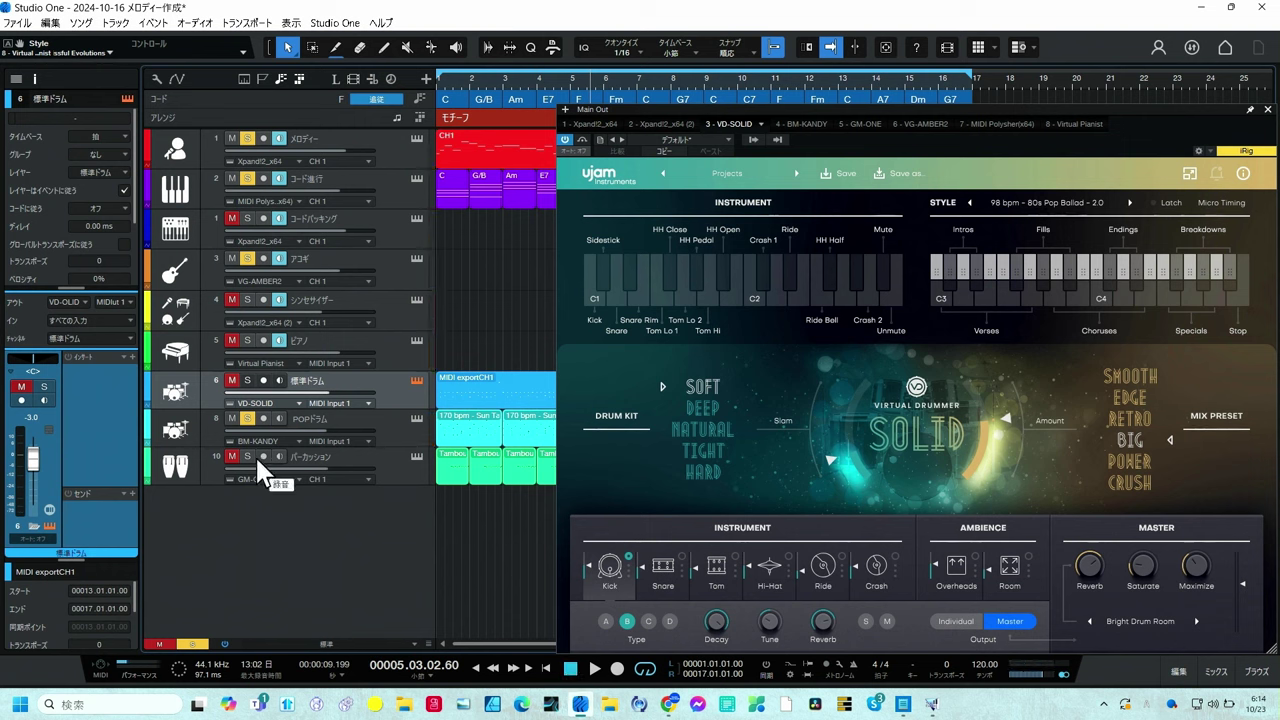
pyautogui.click(570, 668)
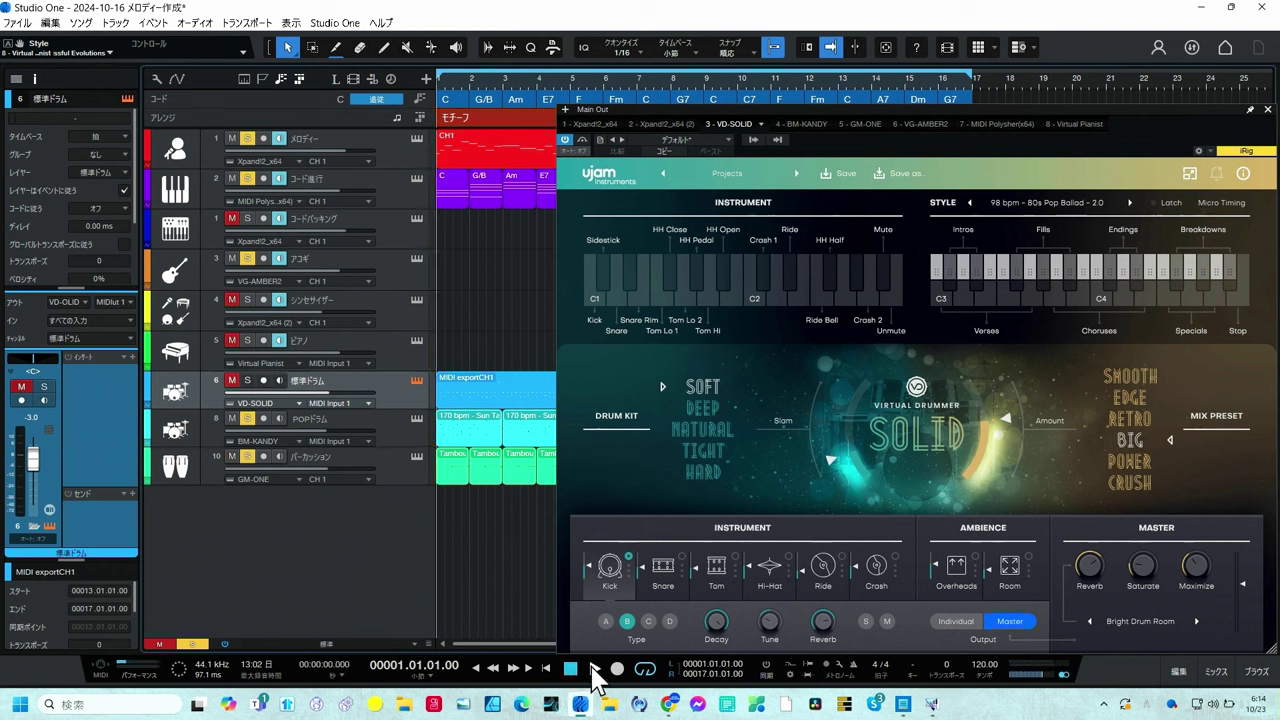
pyautogui.click(594, 668)
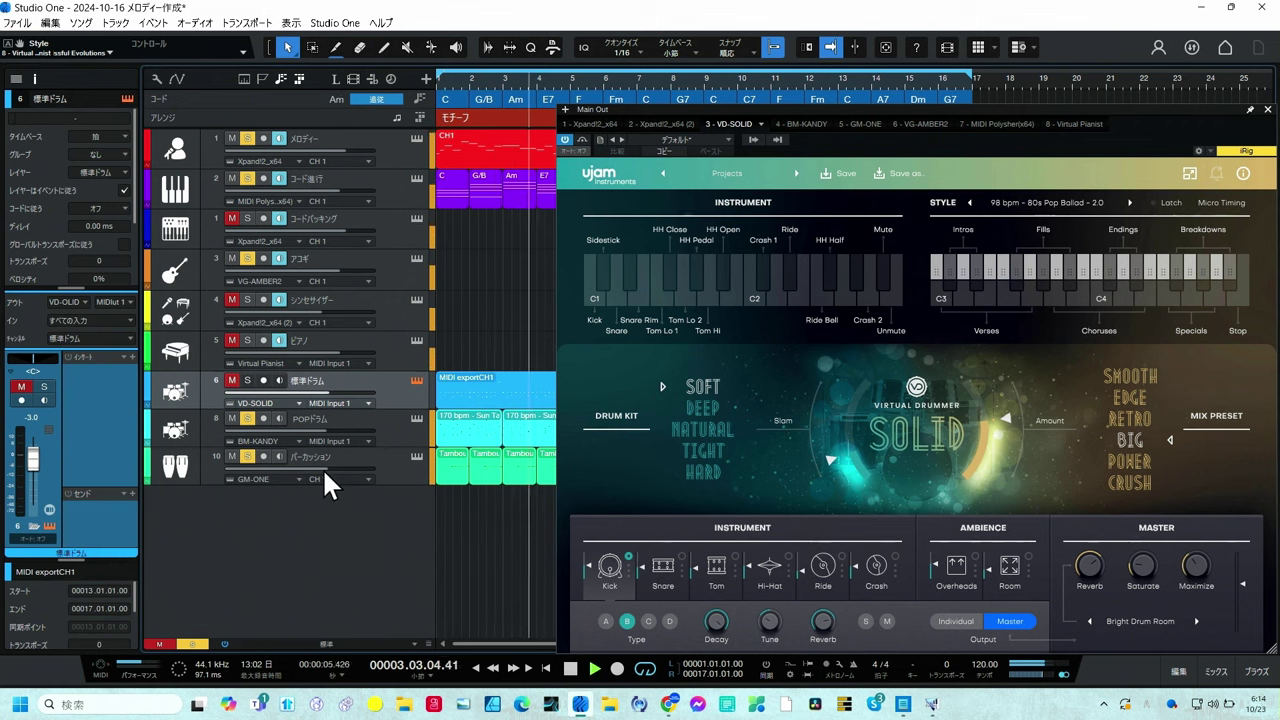
# Raise the パーカッション track's volume to -0.8 dB, mute POPドラム to hear the percussion without drums, and return playback to the beginning
pyautogui.moveTo(336, 472)
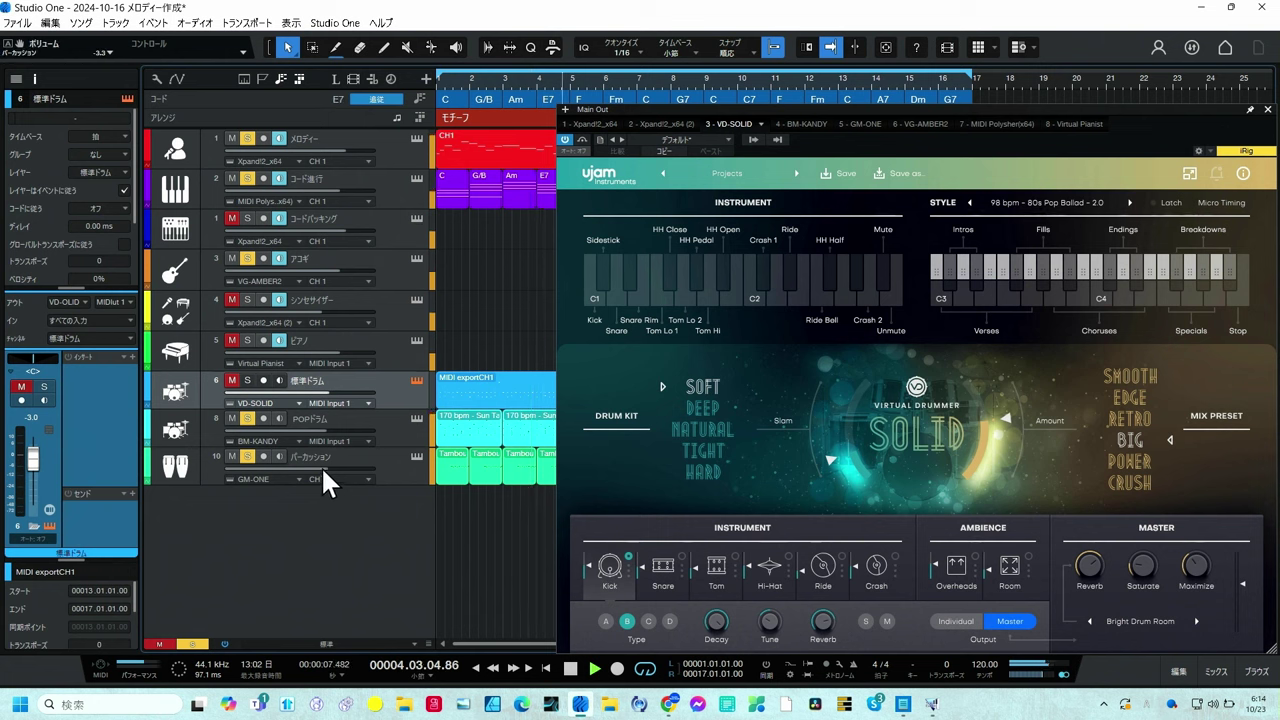
pyautogui.scroll(3, 330, 476)
pyautogui.scroll(2, 331, 471)
pyautogui.click(247, 419)
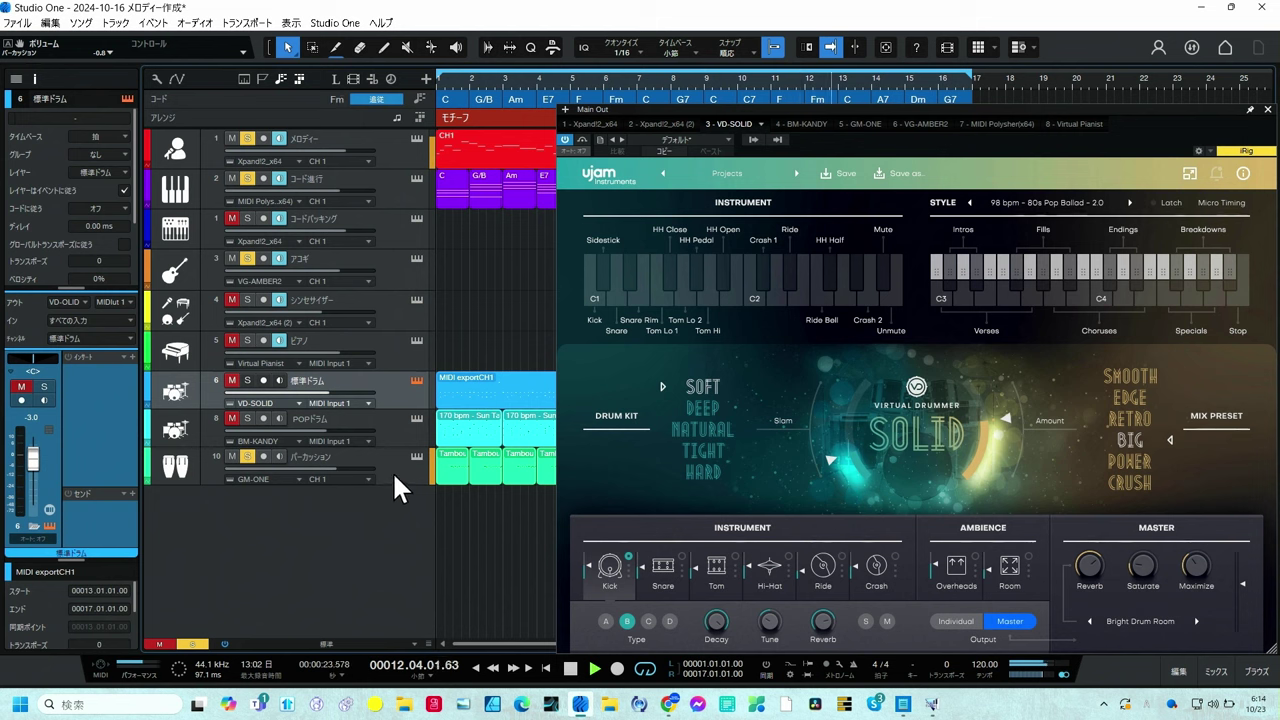
pyautogui.press('space')
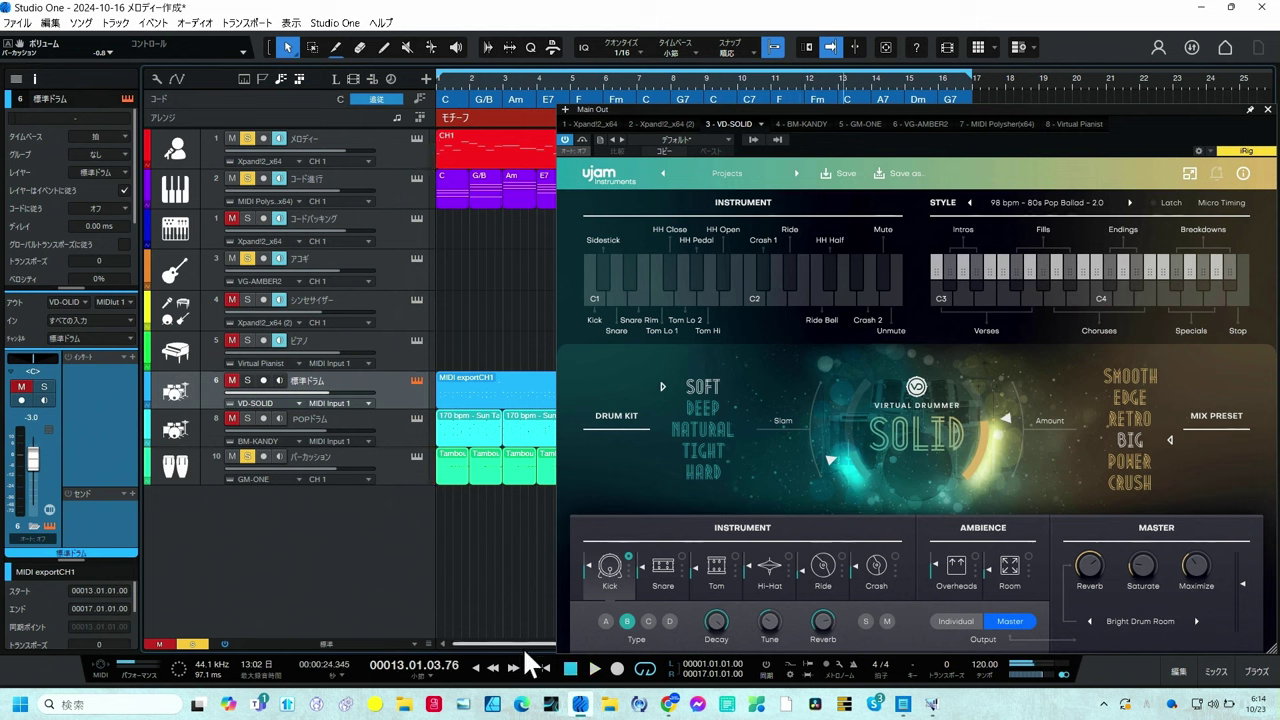
pyautogui.click(548, 668)
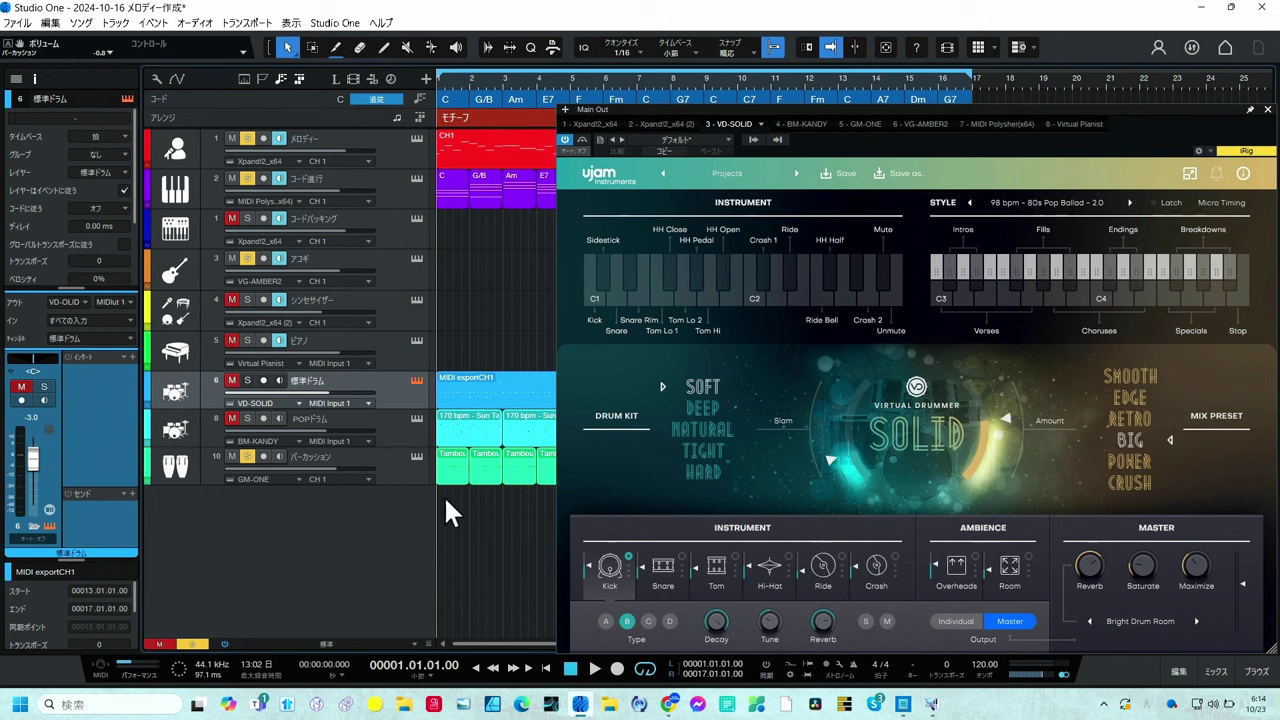
# Open the パーカッション track's GM-ONE instrument and move its window clear of the song's clips
pyautogui.click(417, 456)
pyautogui.click(735, 80)
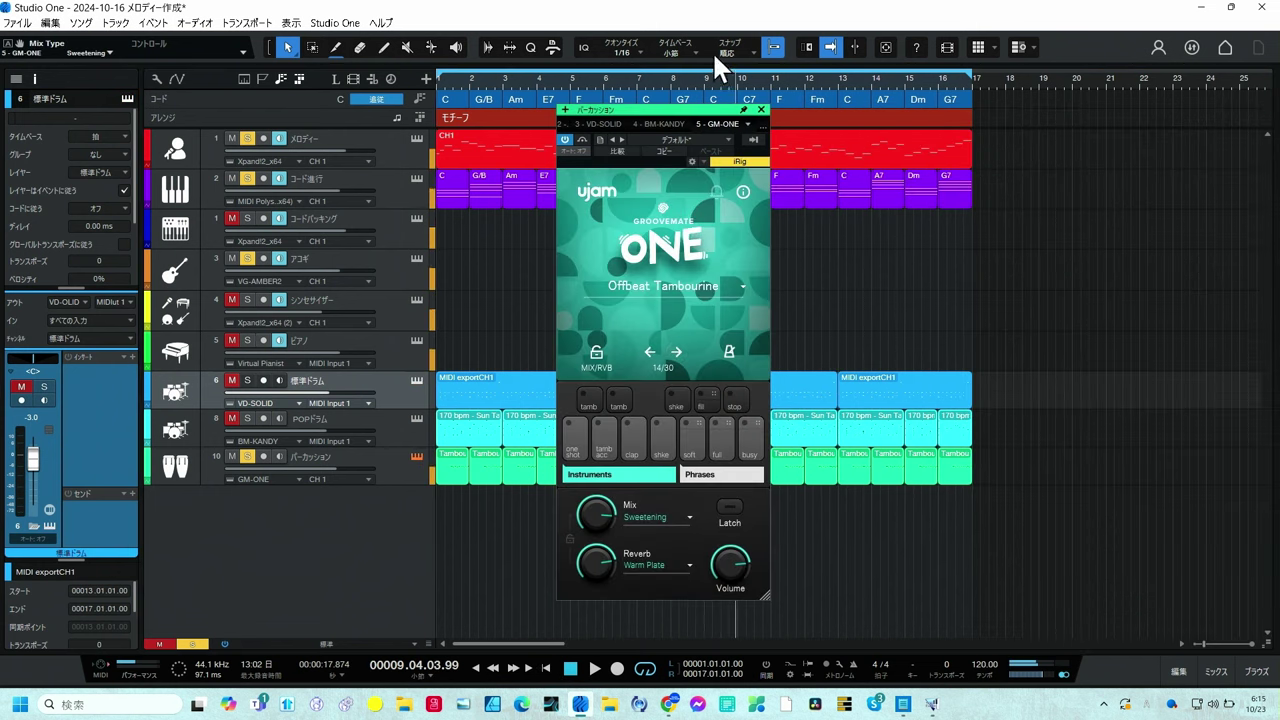
pyautogui.moveTo(707, 106); pyautogui.dragTo(1150, 137)
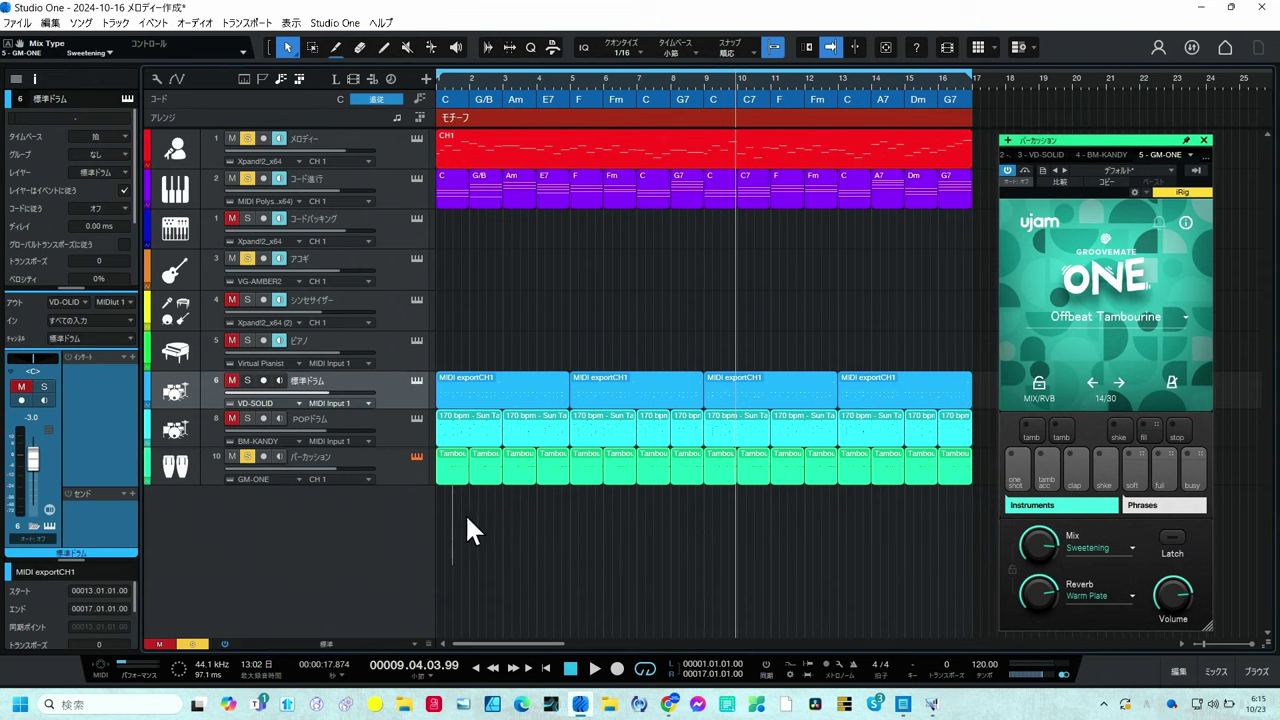
# Replace all パーカッション clips with GM-ONE's Offbeat Tambourine full phrase, covering bars 1 to 16
pyautogui.moveTo(452, 565); pyautogui.dragTo(933, 496)
pyautogui.press('Delete')
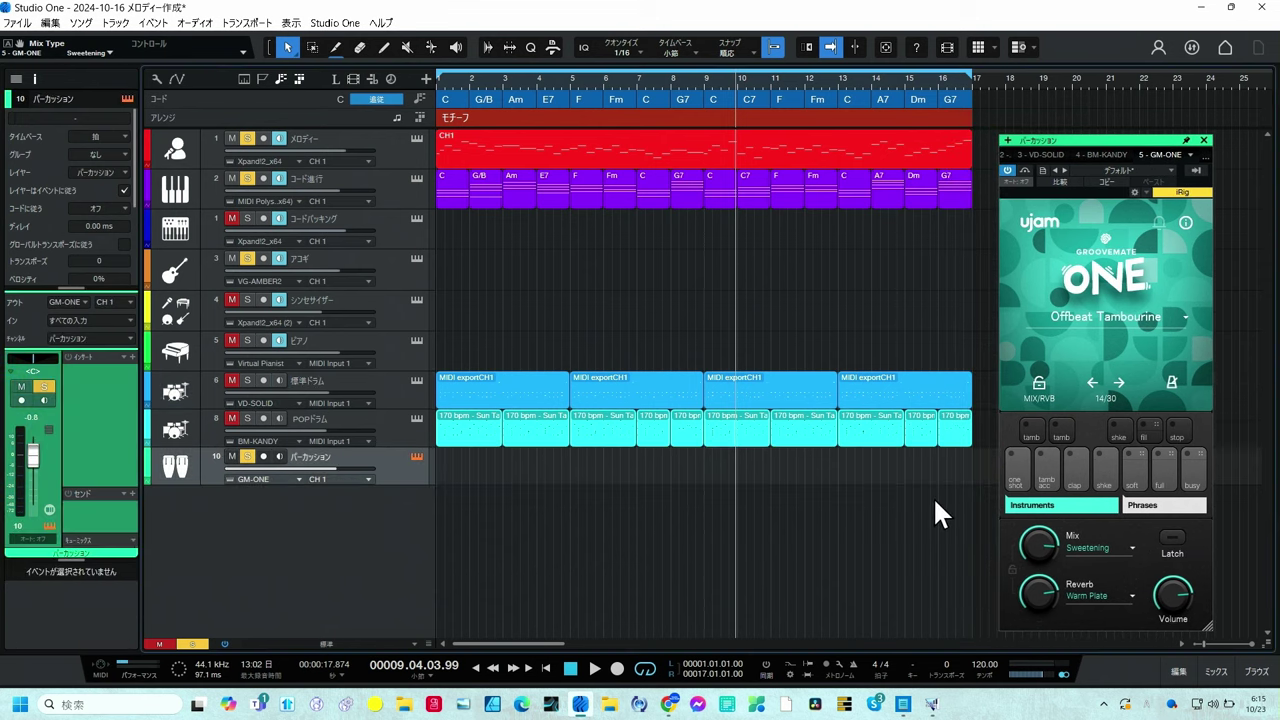
pyautogui.click(1164, 453)
pyautogui.moveTo(1164, 453); pyautogui.dragTo(560, 468)
# Play the song from the beginning with the new tambourine part, muting アコギ and soloing the ピアノ and シンセサイザー tracks
pyautogui.moveTo(590, 700)
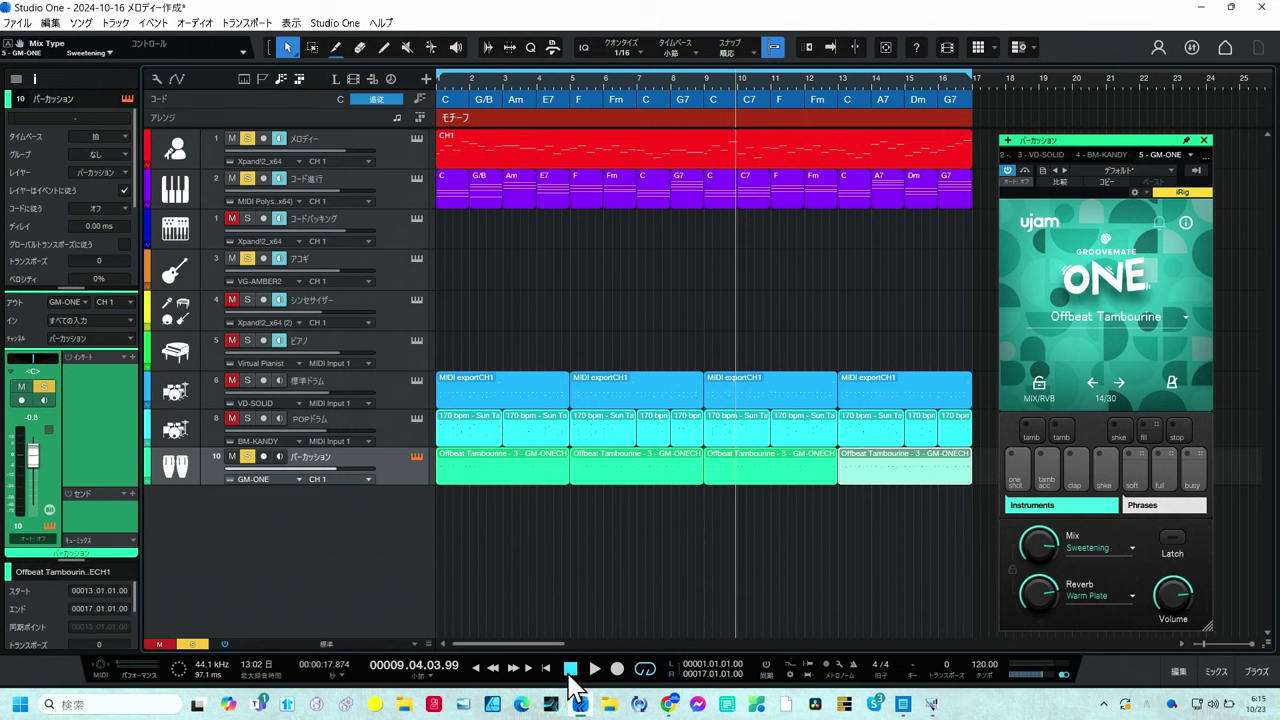
pyautogui.click(545, 668)
pyautogui.click(594, 668)
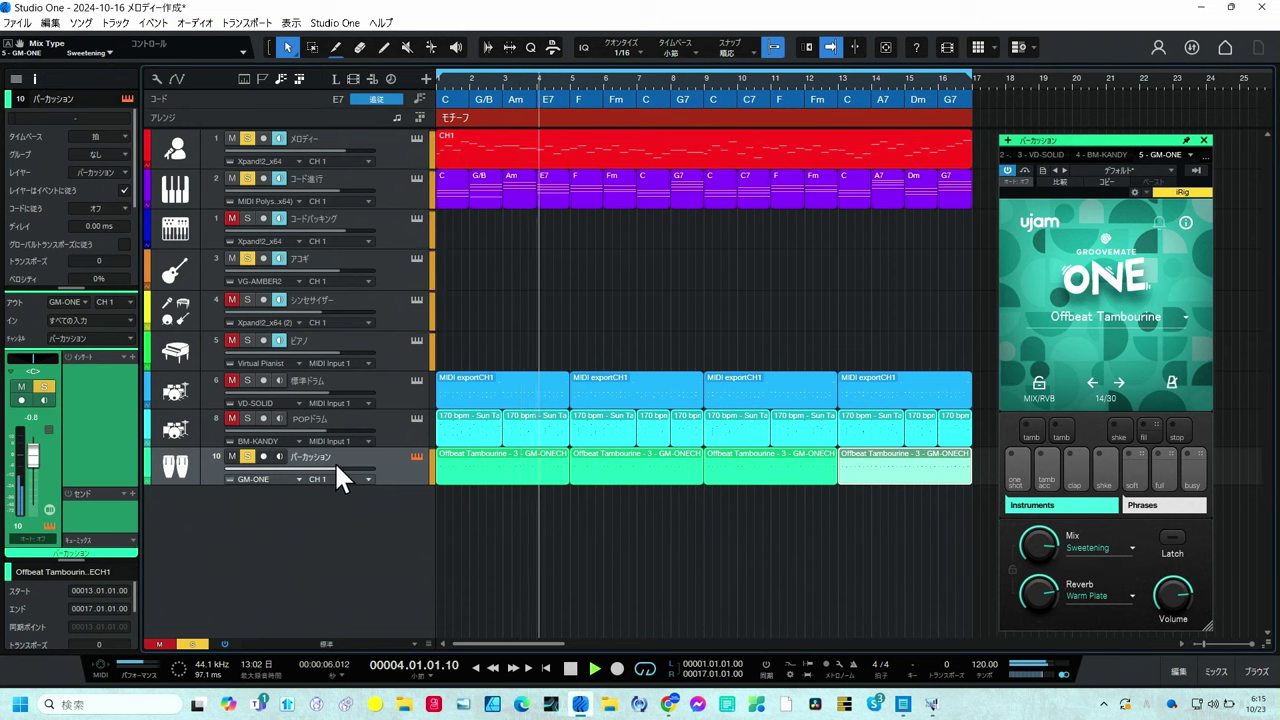
pyautogui.click(231, 258)
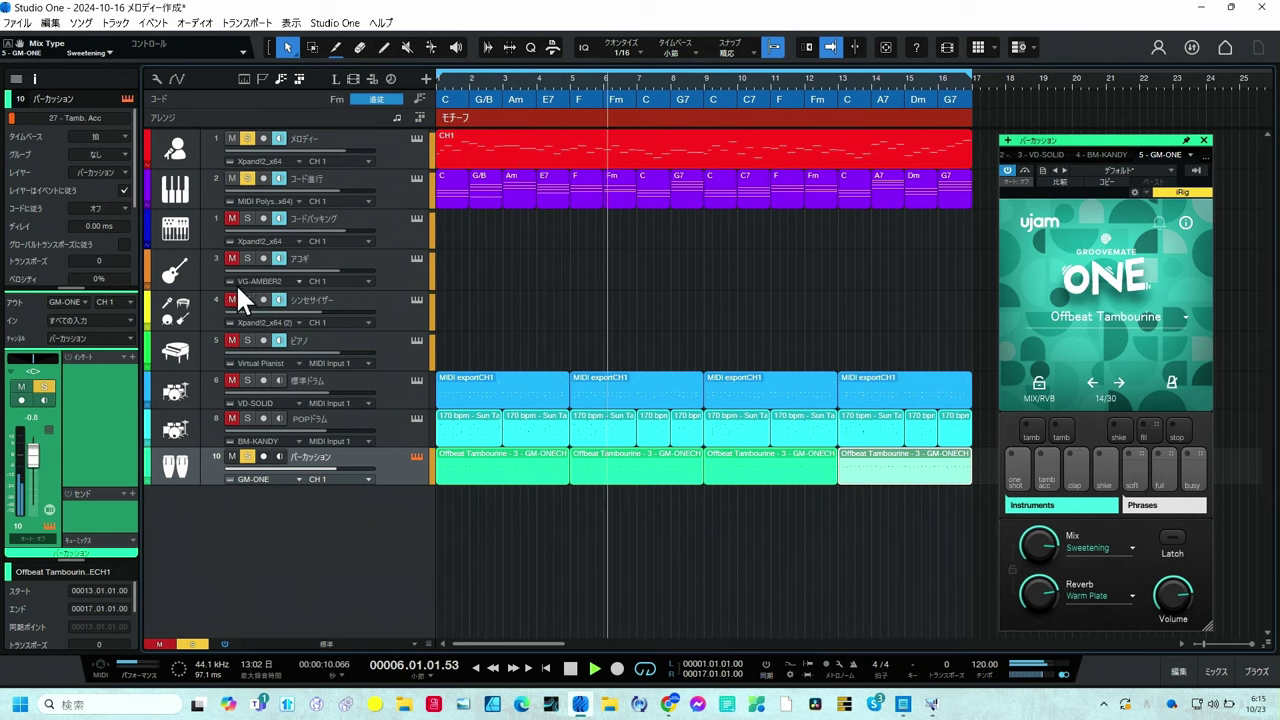
pyautogui.click(246, 341)
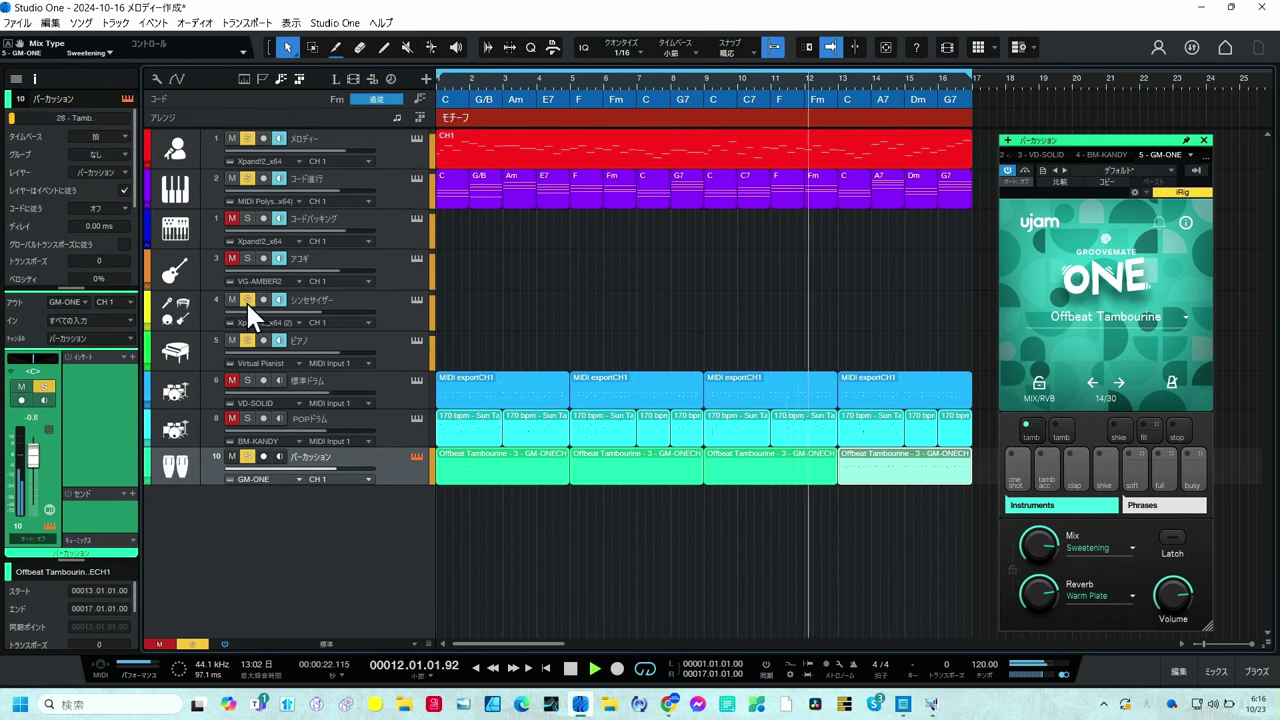
pyautogui.click(247, 300)
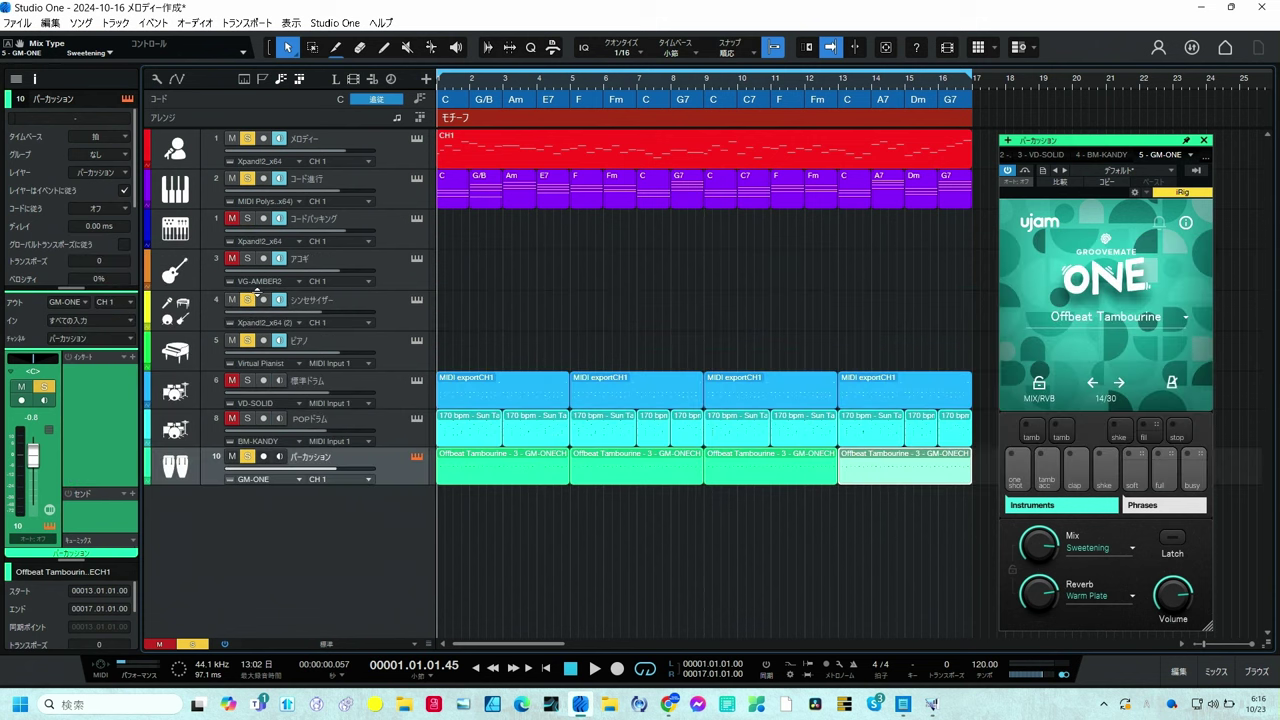
# Switch to the ChatGPT browser window, start 作曲プロンプトアシスト, and answer 1 for key C and 1 for the major scale
pyautogui.hotkey('alt', 'Tab')
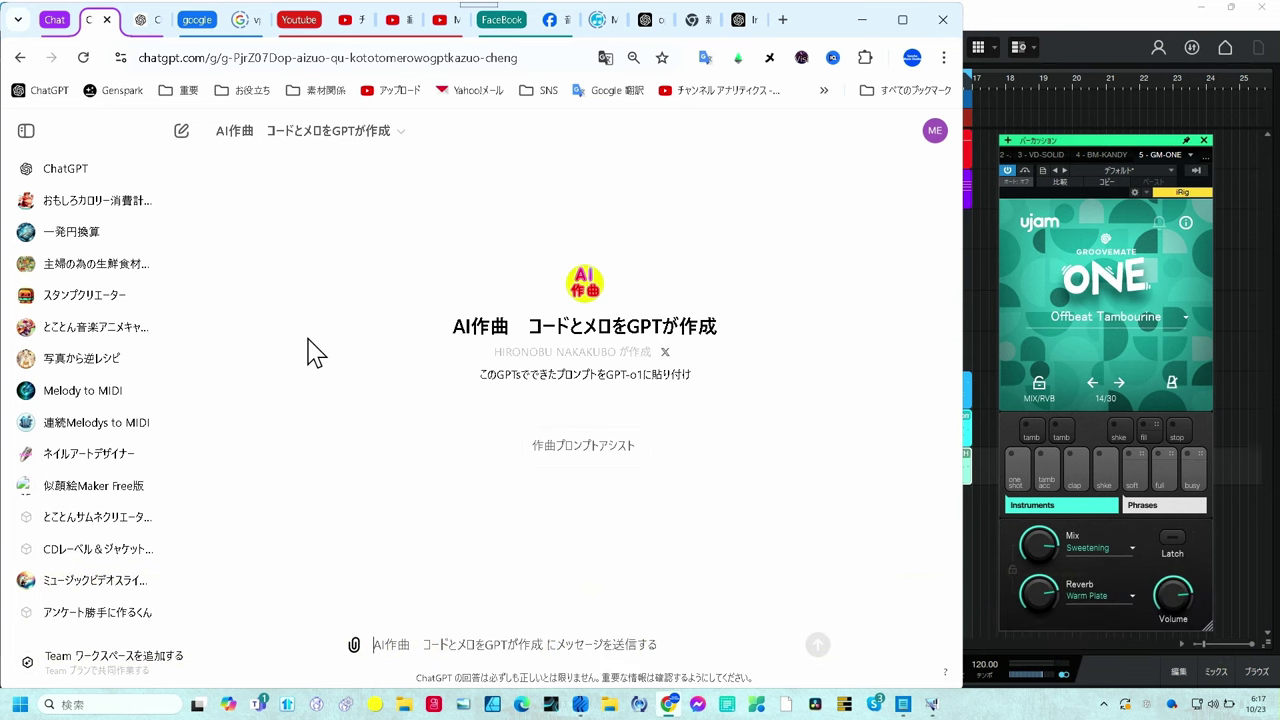
pyautogui.click(630, 450)
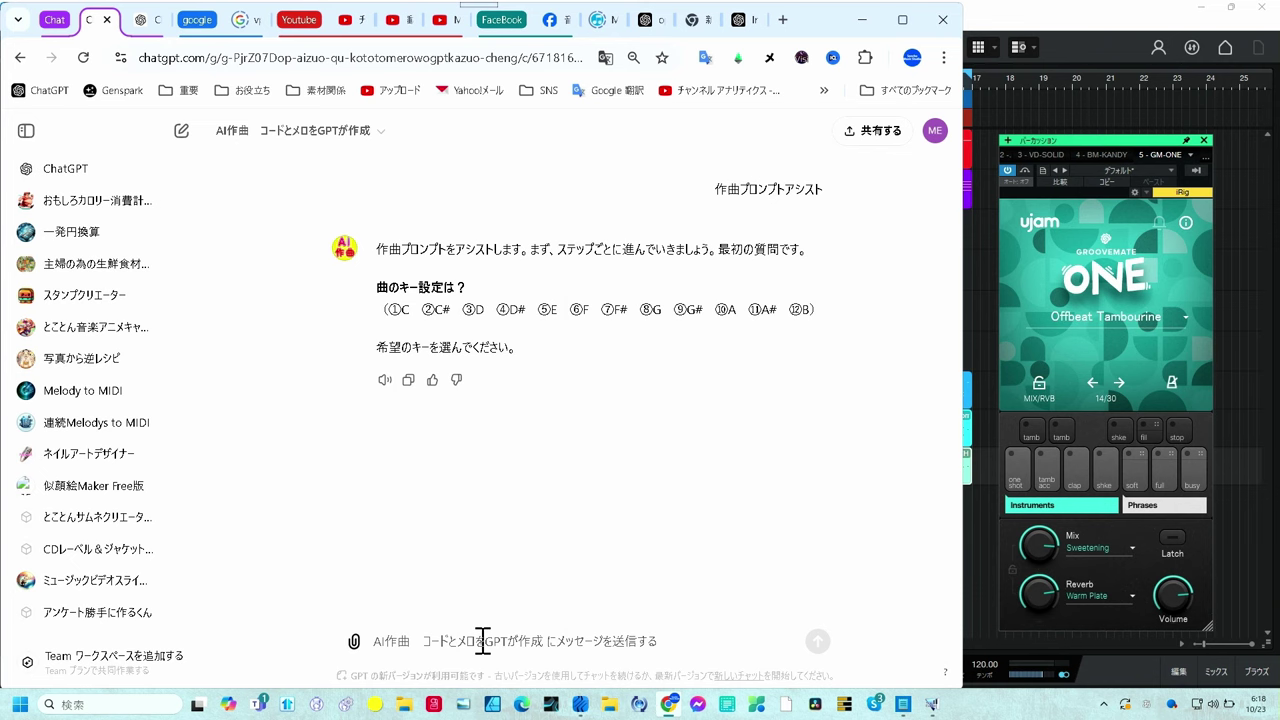
pyautogui.write('1')
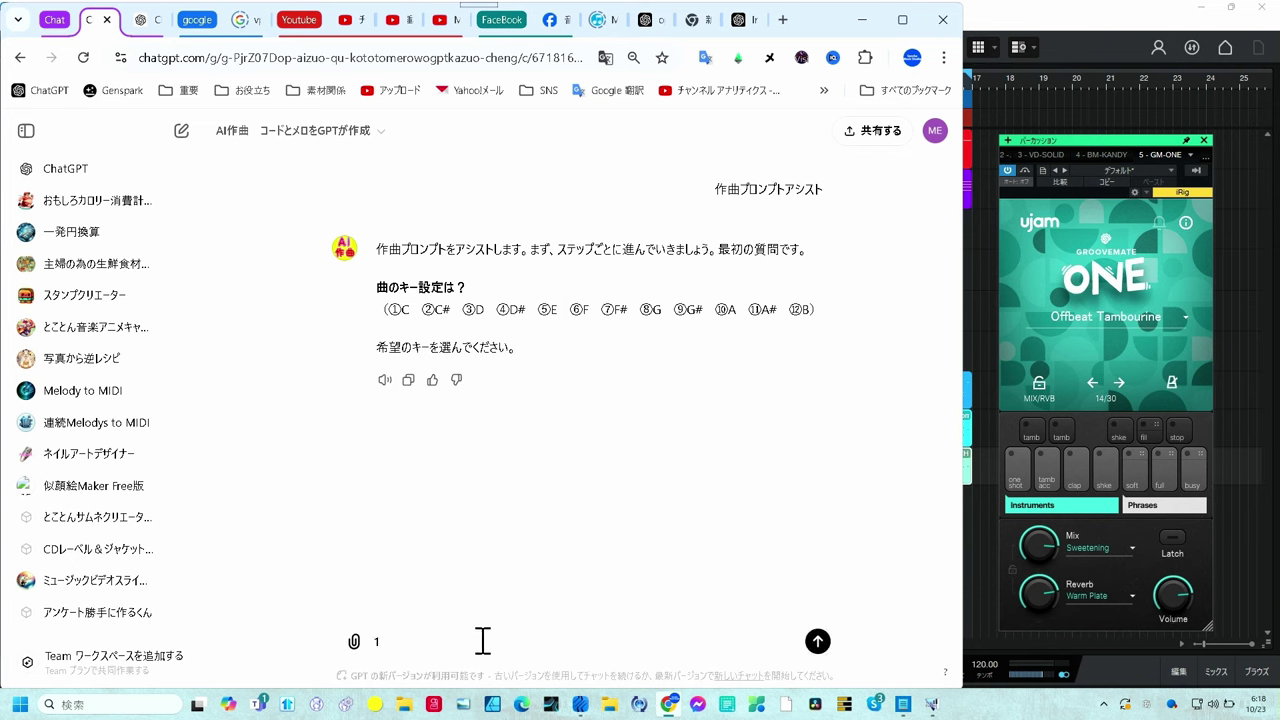
pyautogui.press('Return')
pyautogui.write('1')
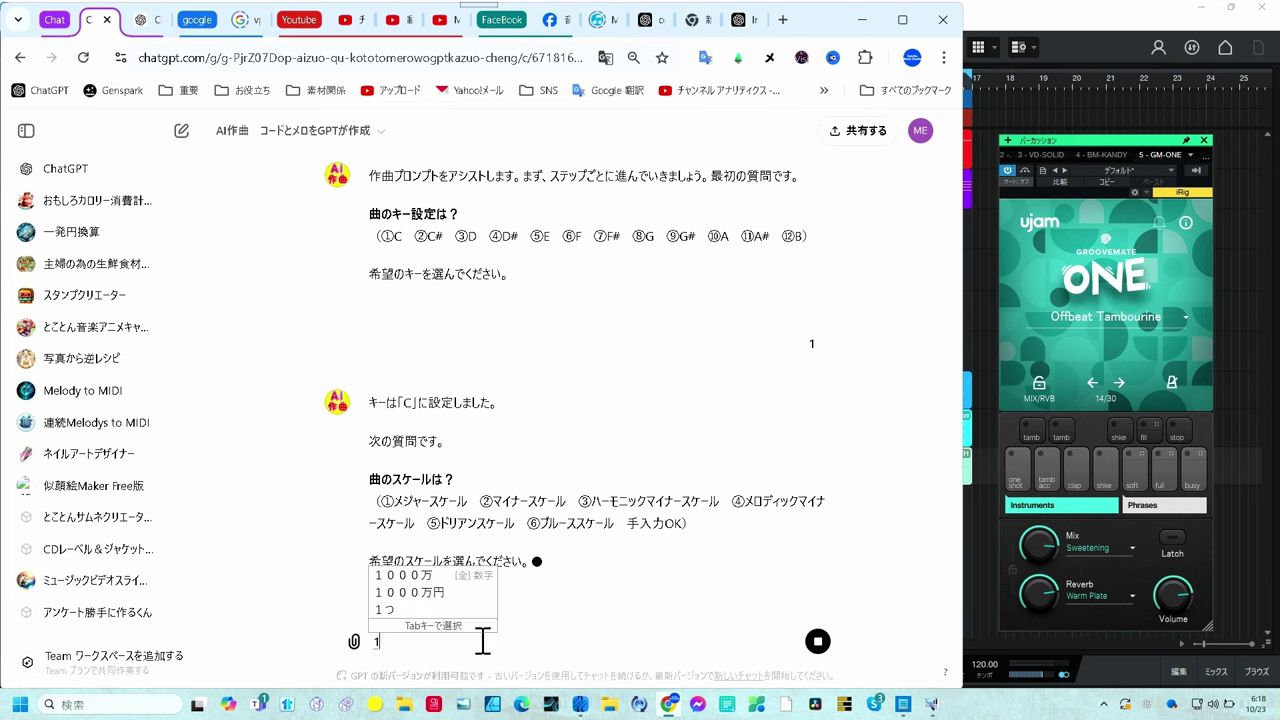
pyautogui.press('Return')
pyautogui.press('Return')
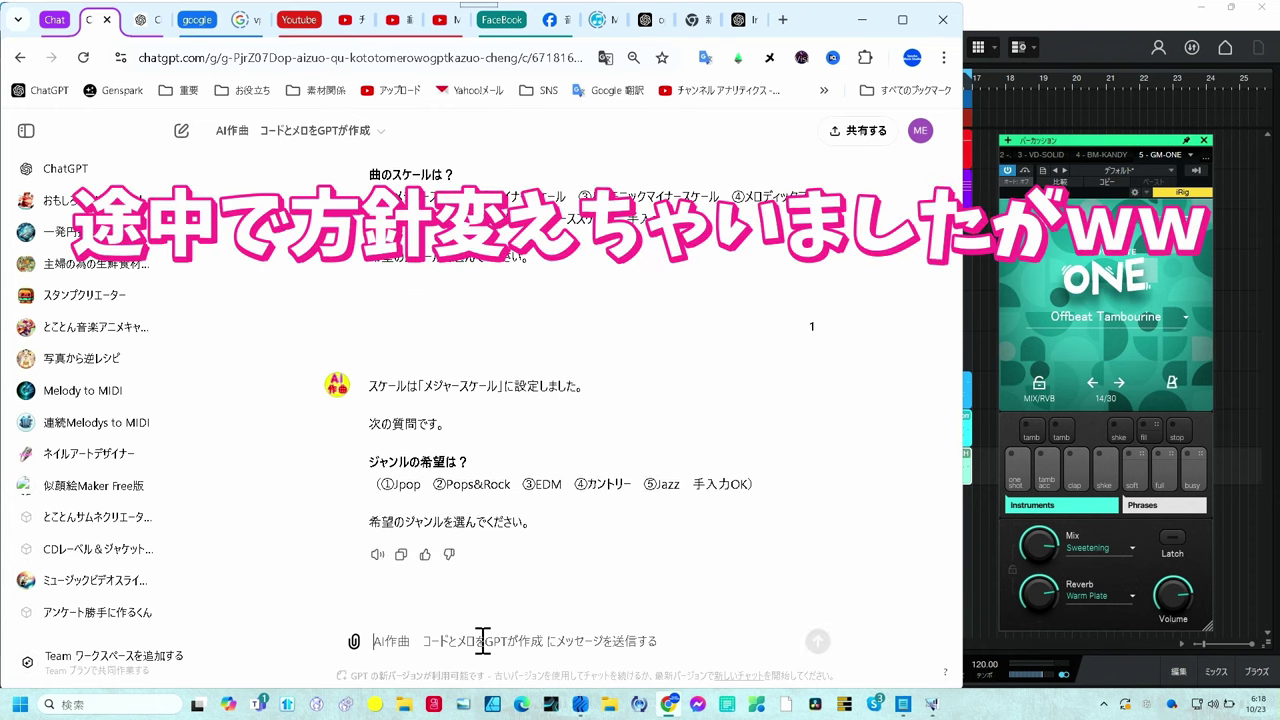
# Answer the genre question with 4 for country and set the song length to 16 bars
pyautogui.write('4')
pyautogui.press('Return')
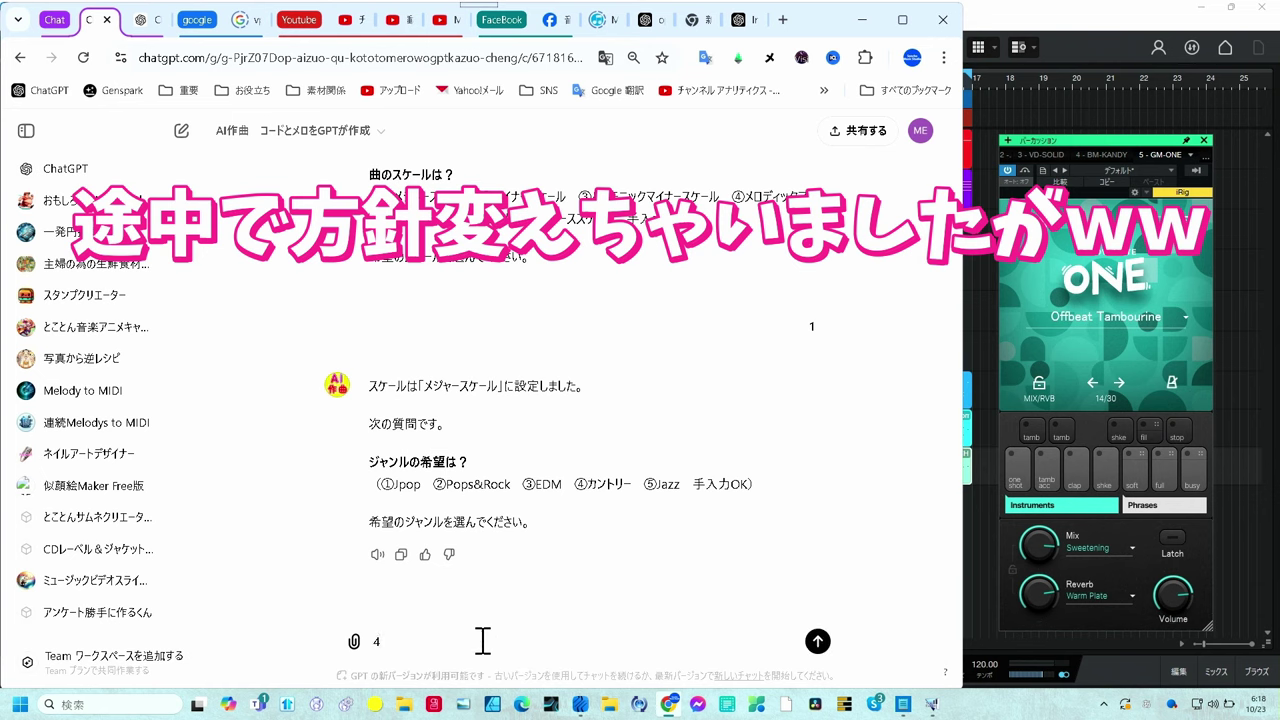
pyautogui.press('Return')
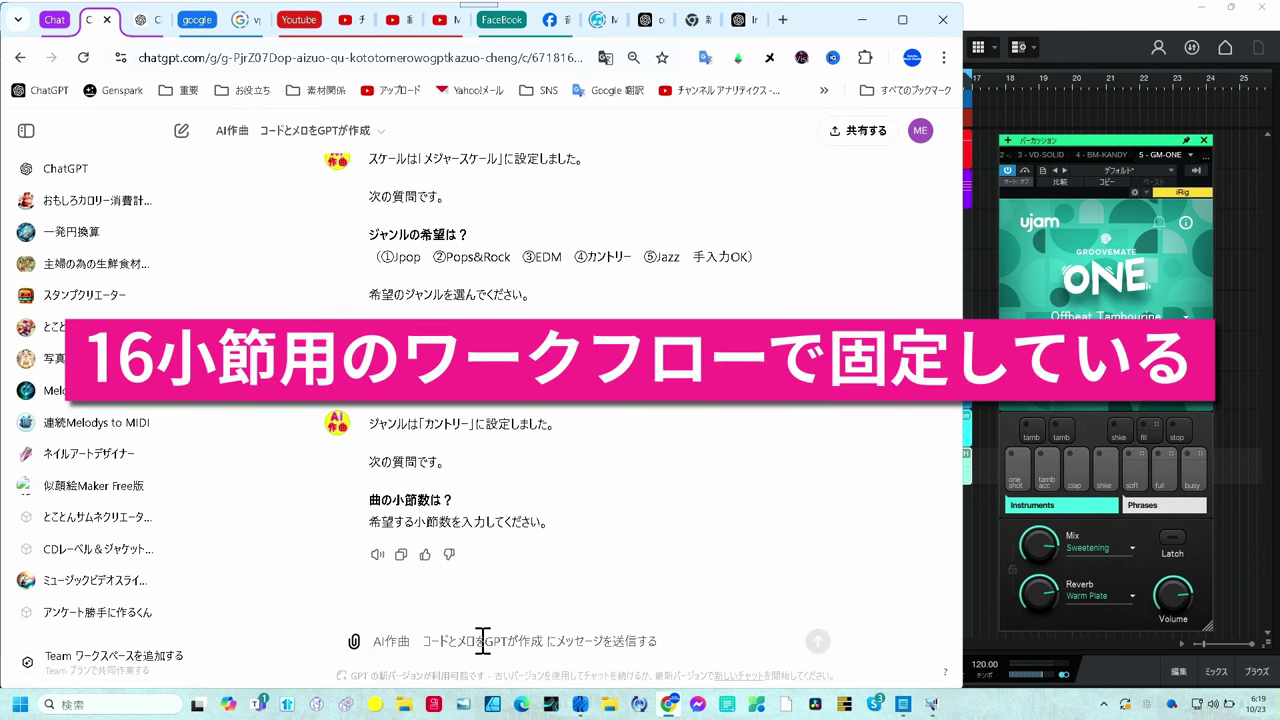
pyautogui.write('16')
pyautogui.press('Return')
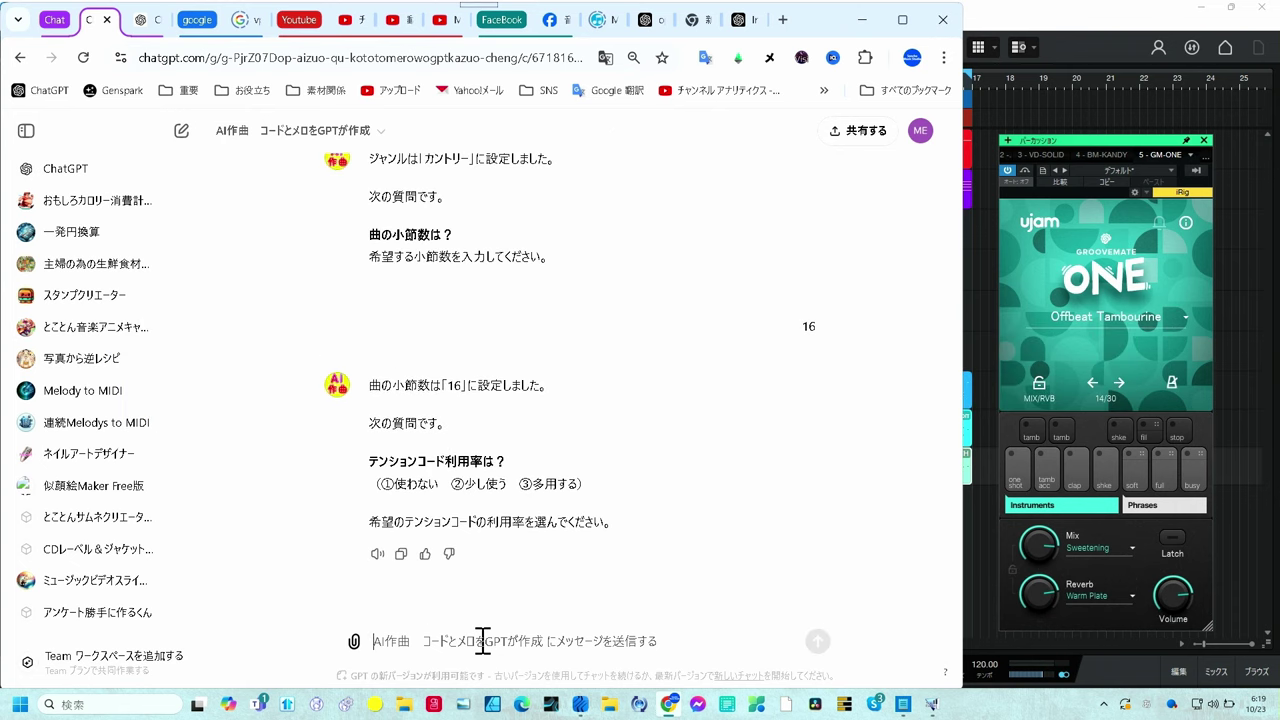
# Answer 1 for no tension chords and 1 for main vocal as the melody instrument
pyautogui.write('1')
pyautogui.press('Return')
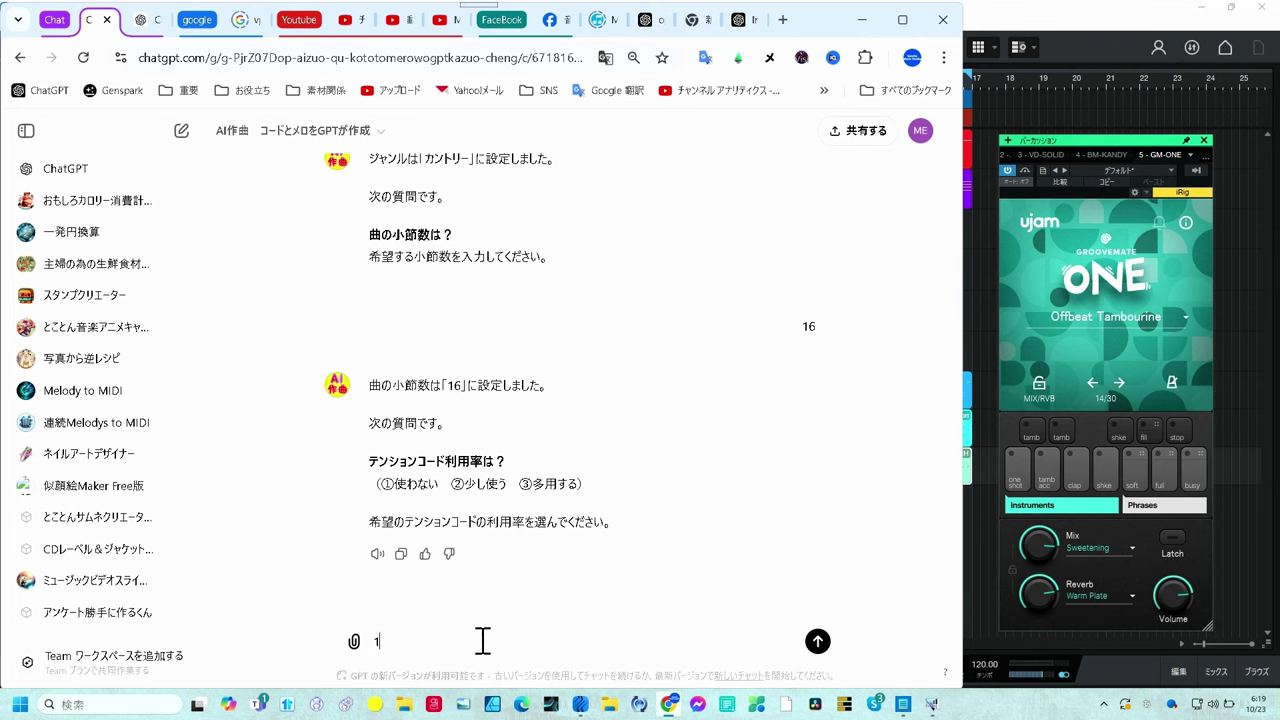
pyautogui.press('Return')
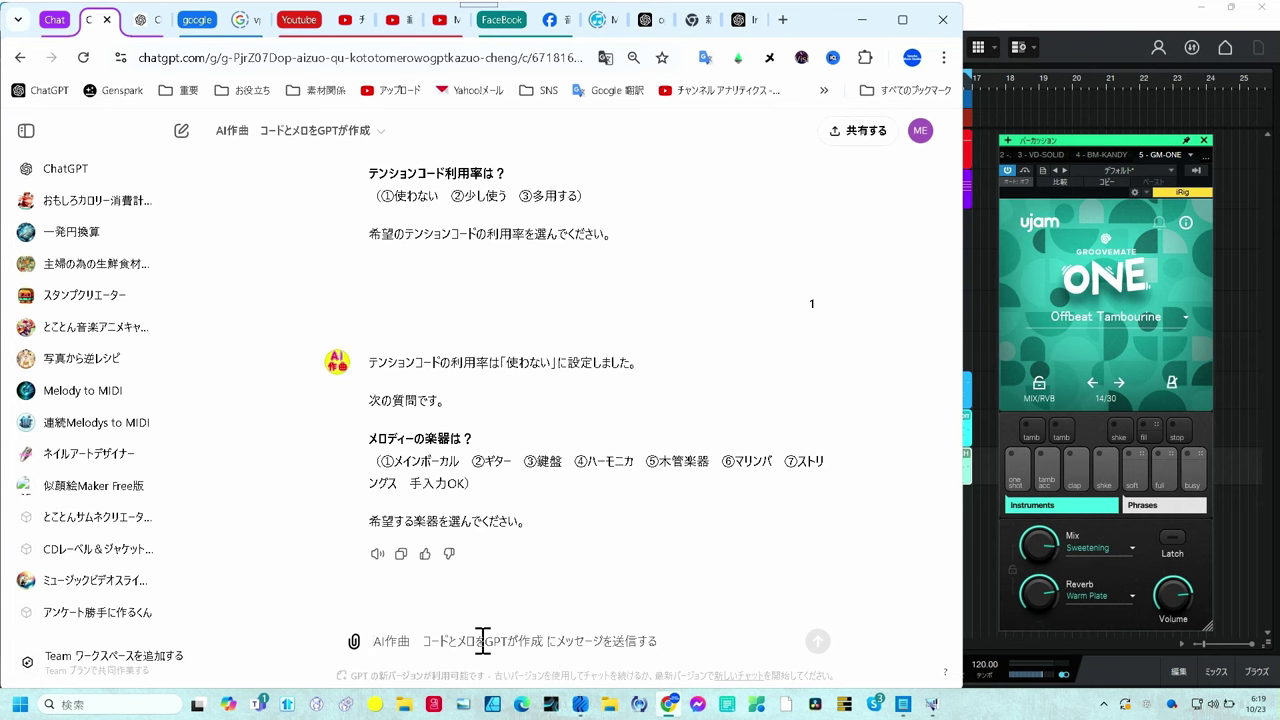
pyautogui.write('1')
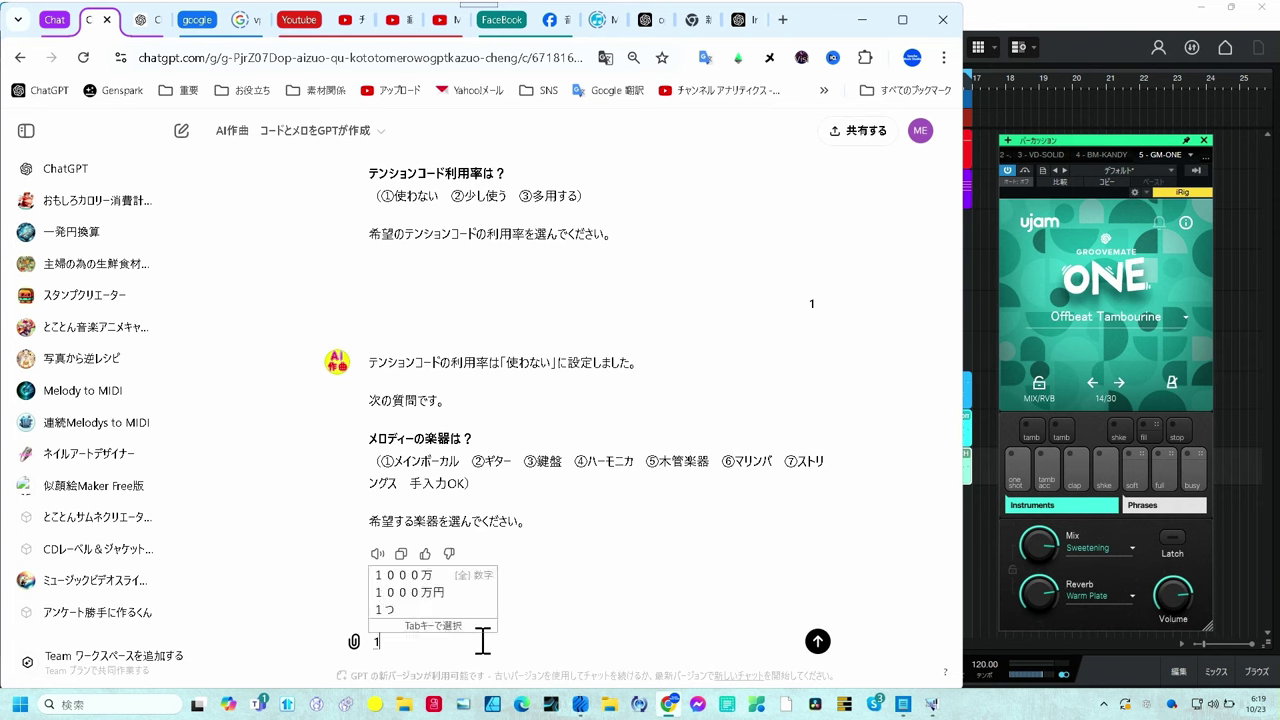
pyautogui.press('Return')
pyautogui.press('Return')
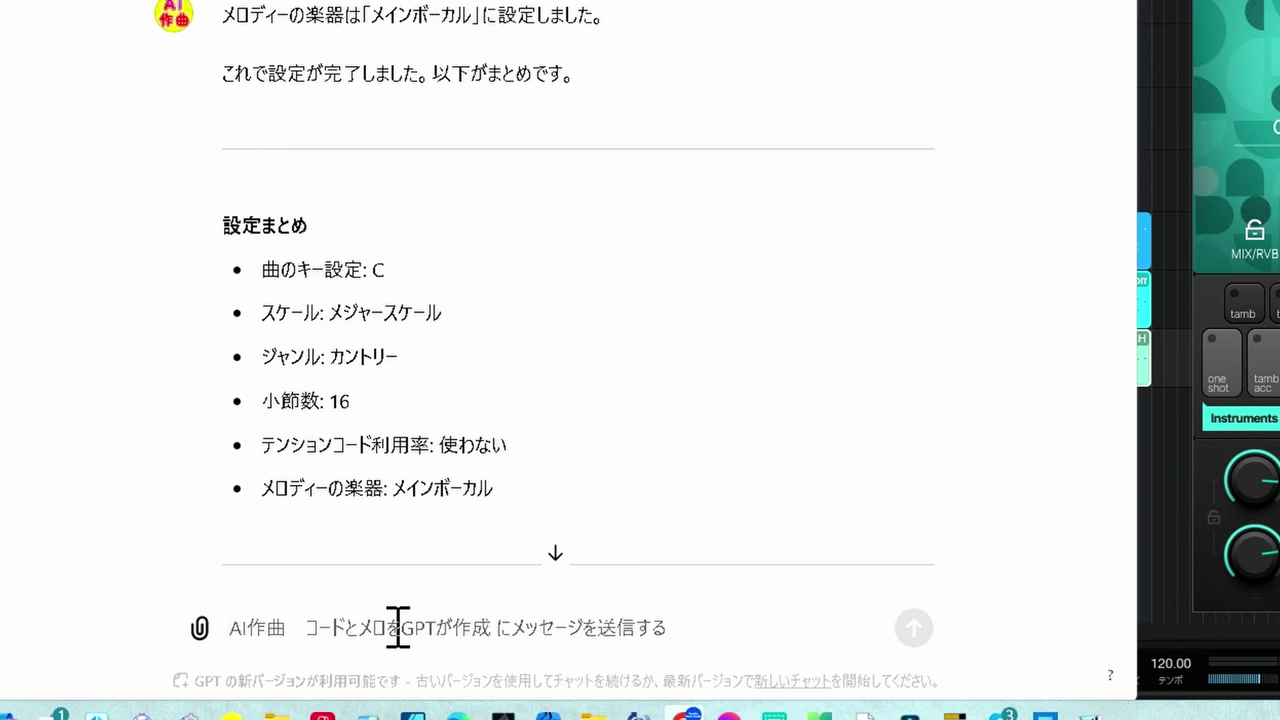
# Approve the settings summary with OK and review the generated composition prompt back to its beginning
pyautogui.scroll(-3, 689, 529)
pyautogui.write('OK')
pyautogui.press('Return')
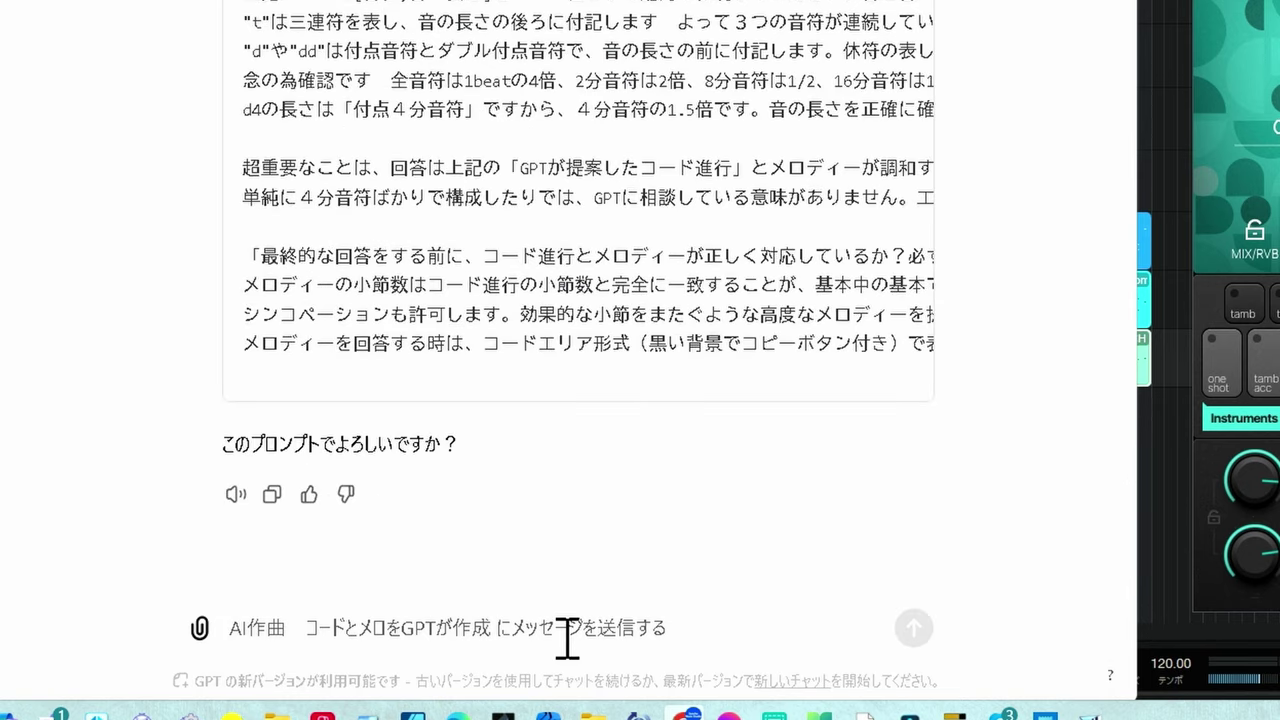
pyautogui.scroll(6, 743, 340)
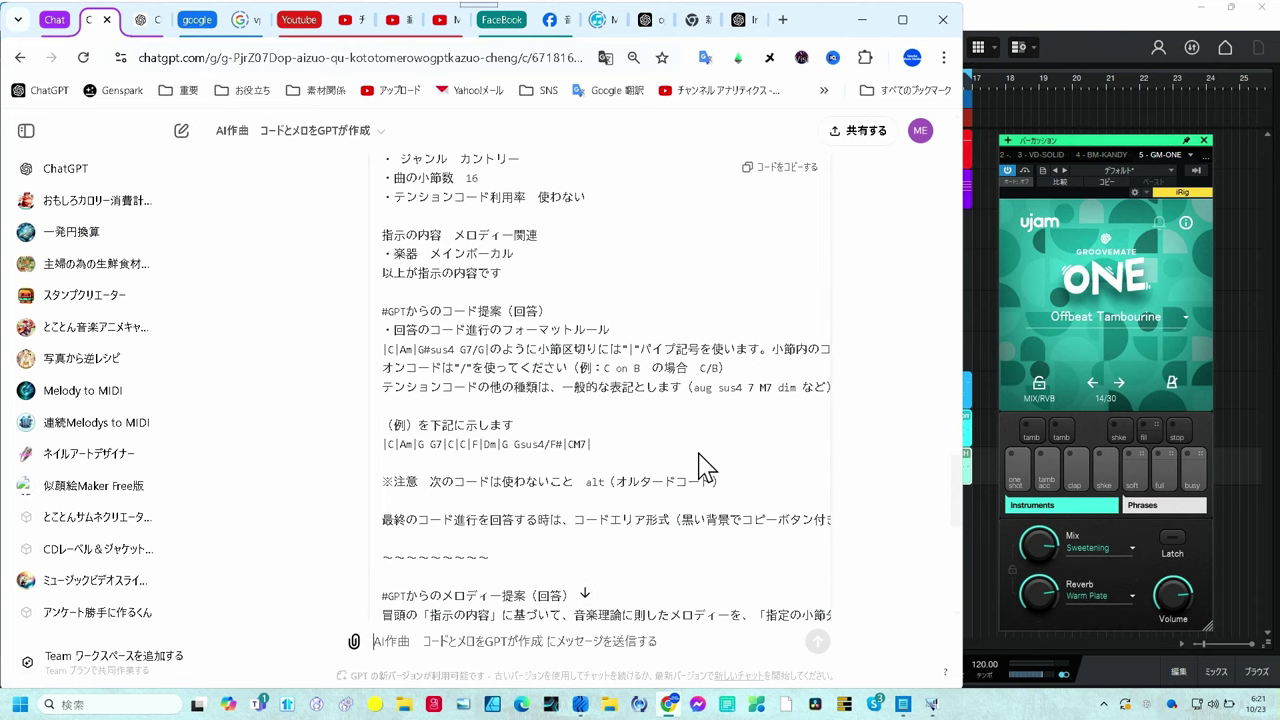
pyautogui.scroll(4, 698, 465)
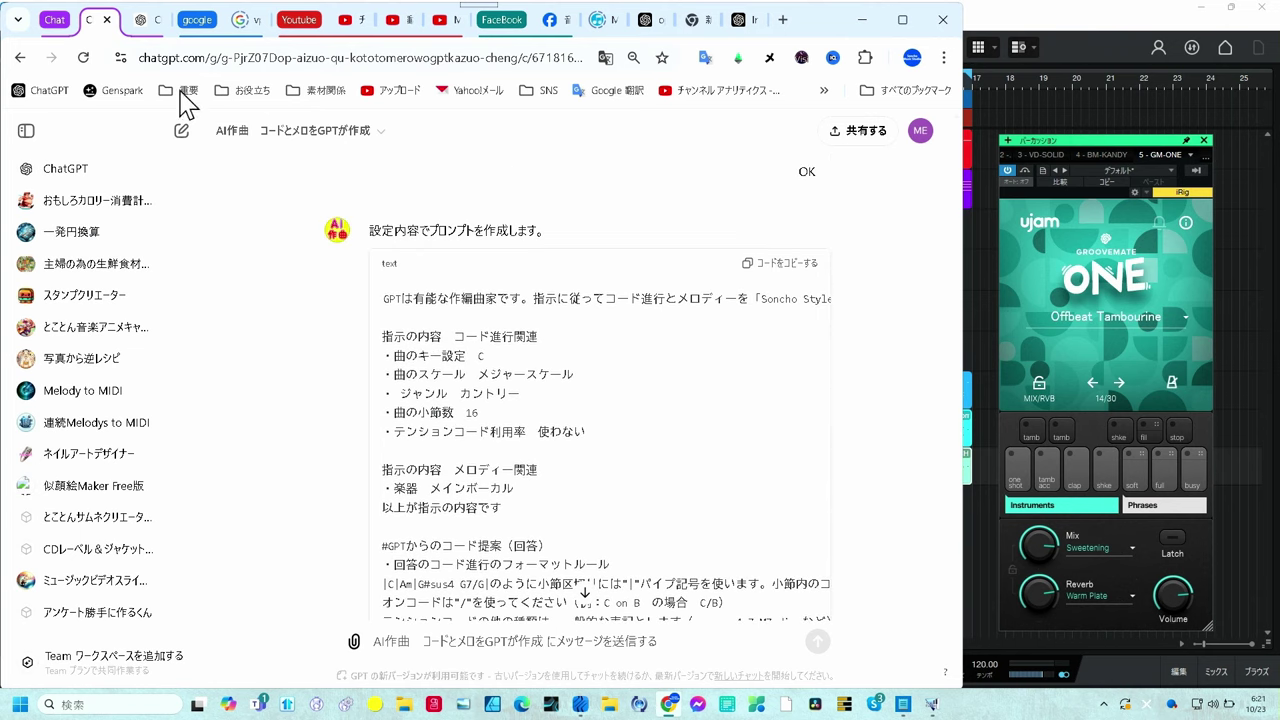
# Paste the generated composition prompt into a ChatGPT o1-preview chat and send it
pyautogui.click(160, 20)
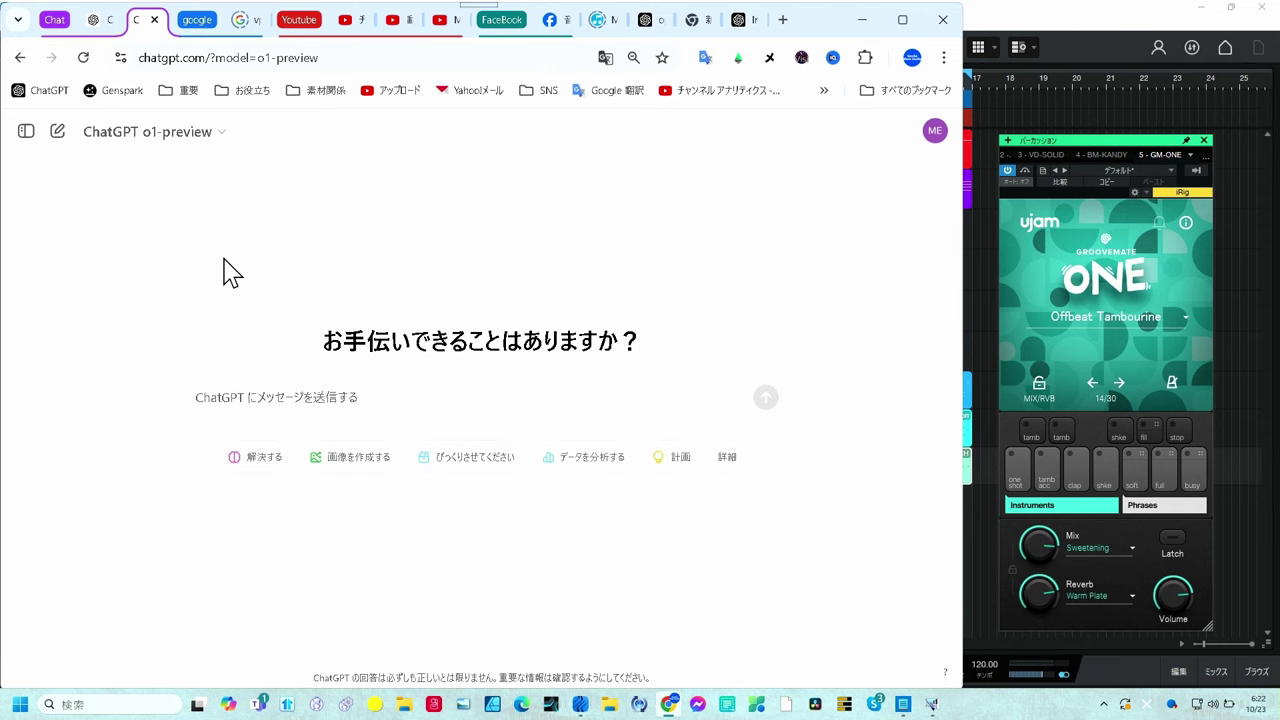
pyautogui.click(248, 389)
pyautogui.hotkey('ctrl', 'v')
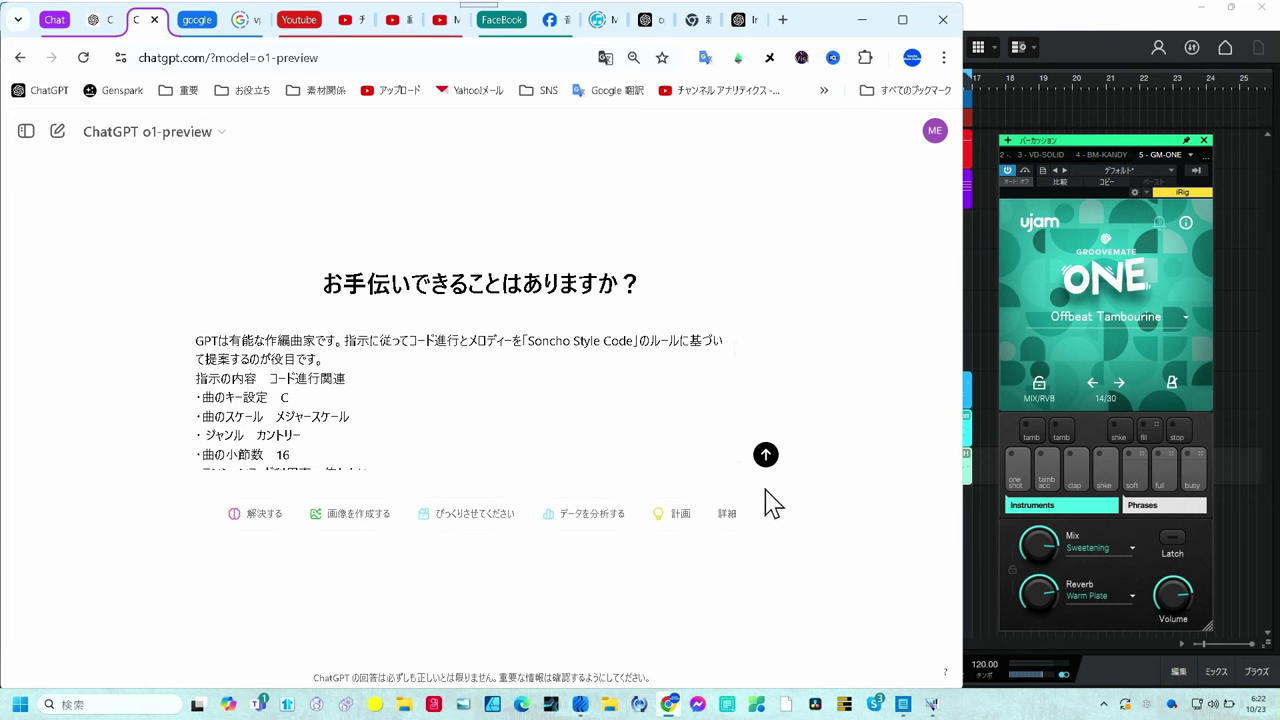
pyautogui.click(766, 457)
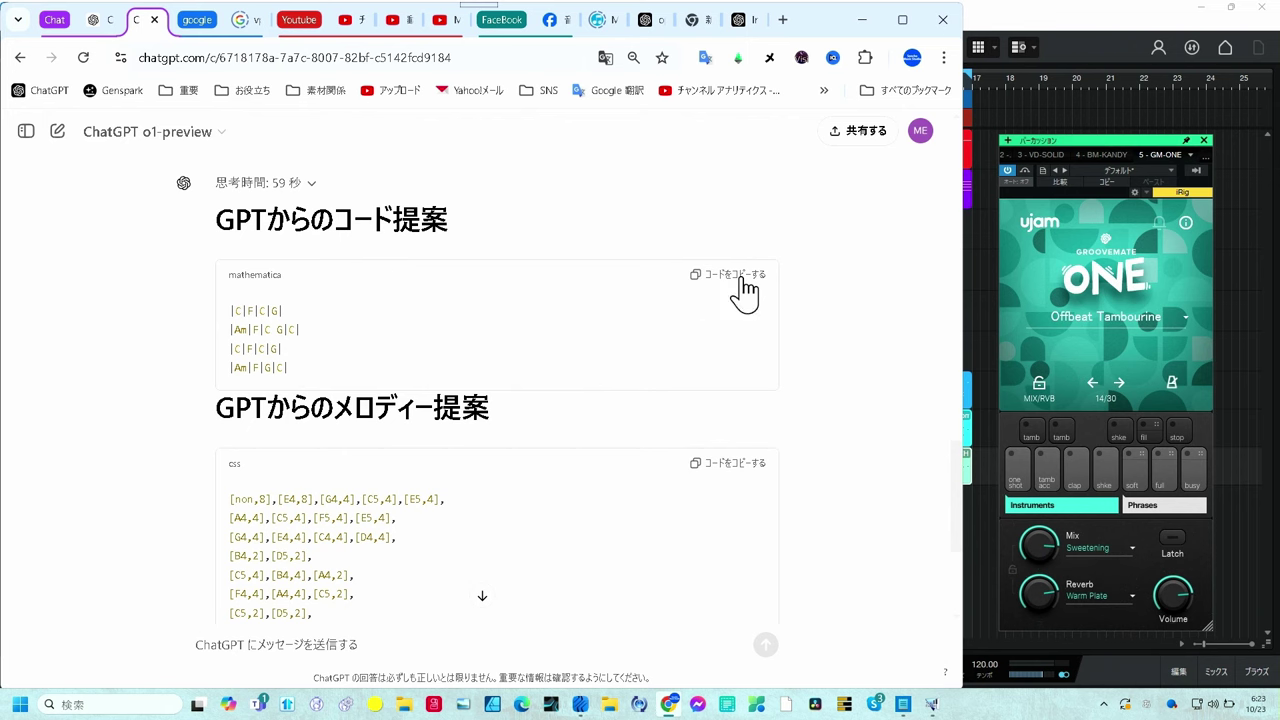
# Copy ChatGPT's chord progression, replace the existing progression in TexChord with it, and play it back
pyautogui.click(745, 290)
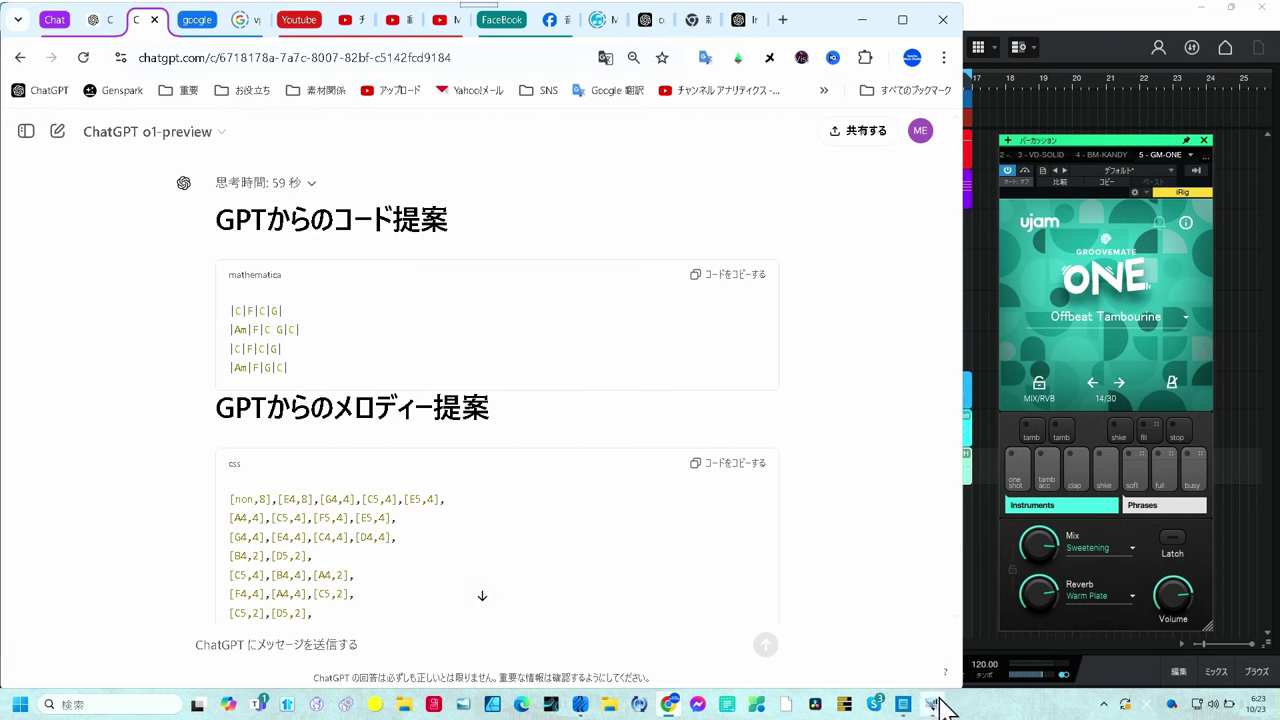
pyautogui.click(935, 704)
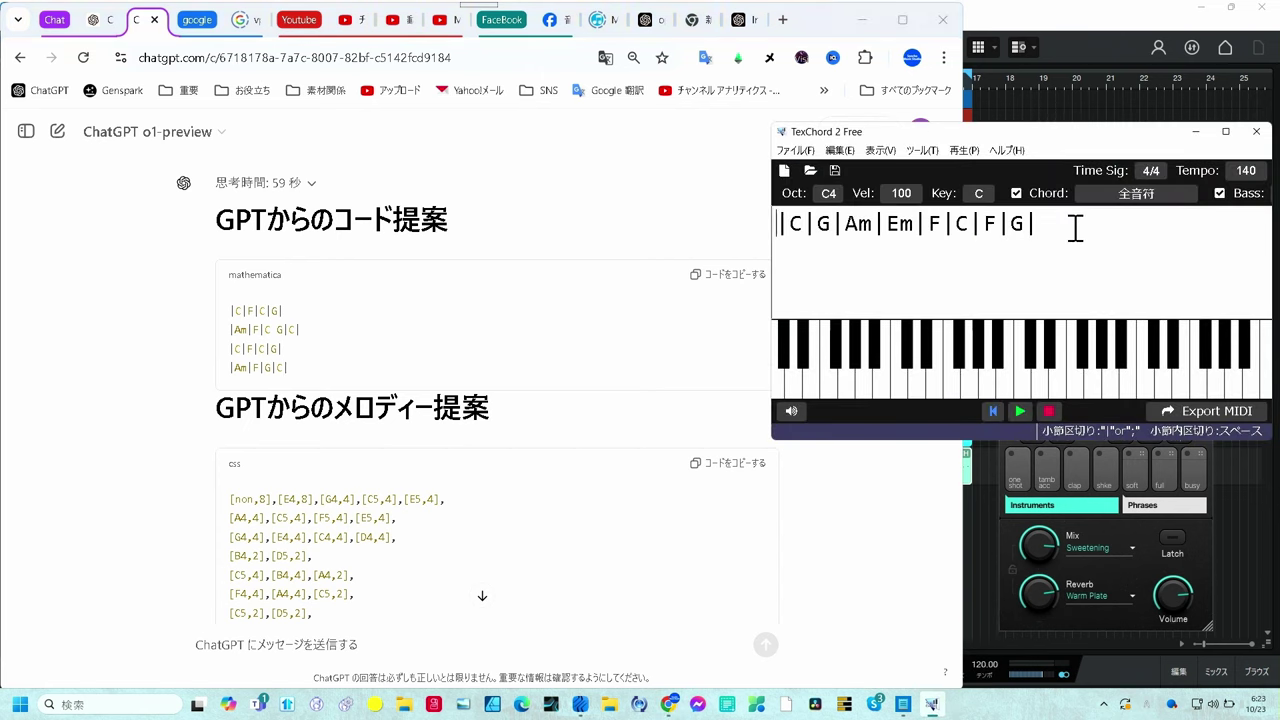
pyautogui.moveTo(1074, 229); pyautogui.dragTo(737, 245)
pyautogui.press('Delete')
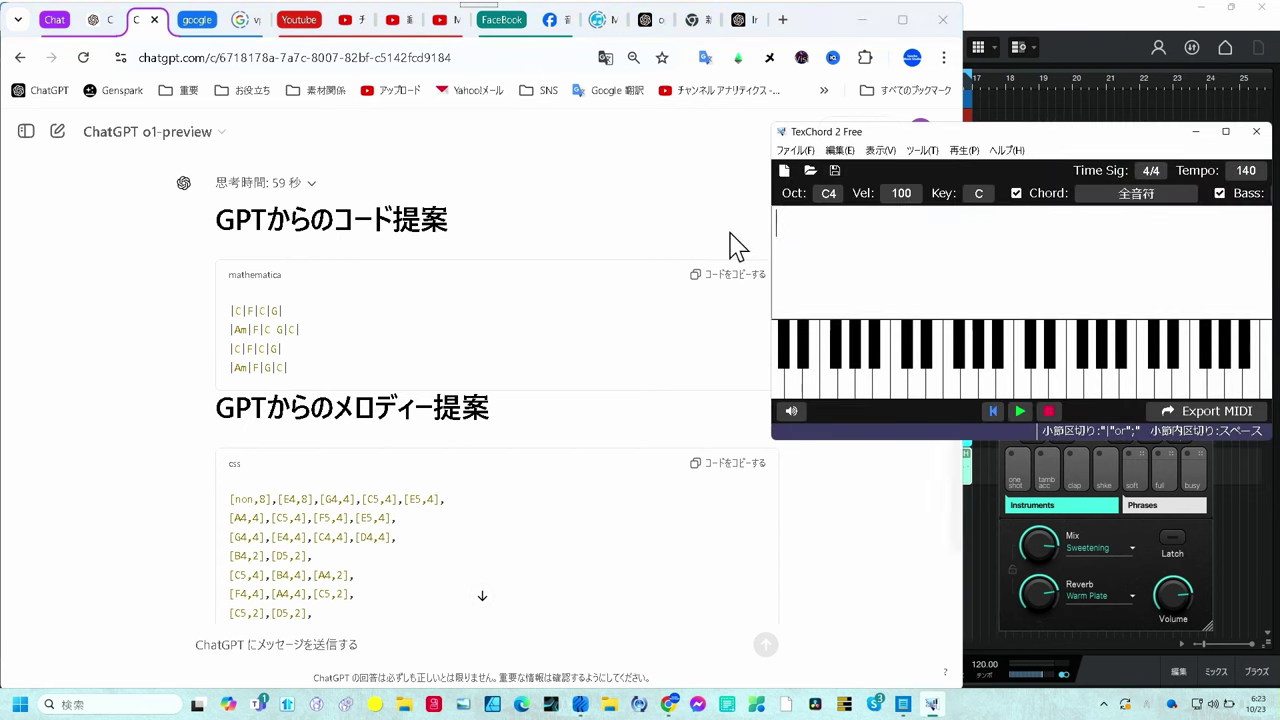
pyautogui.hotkey('ctrl', 'v')
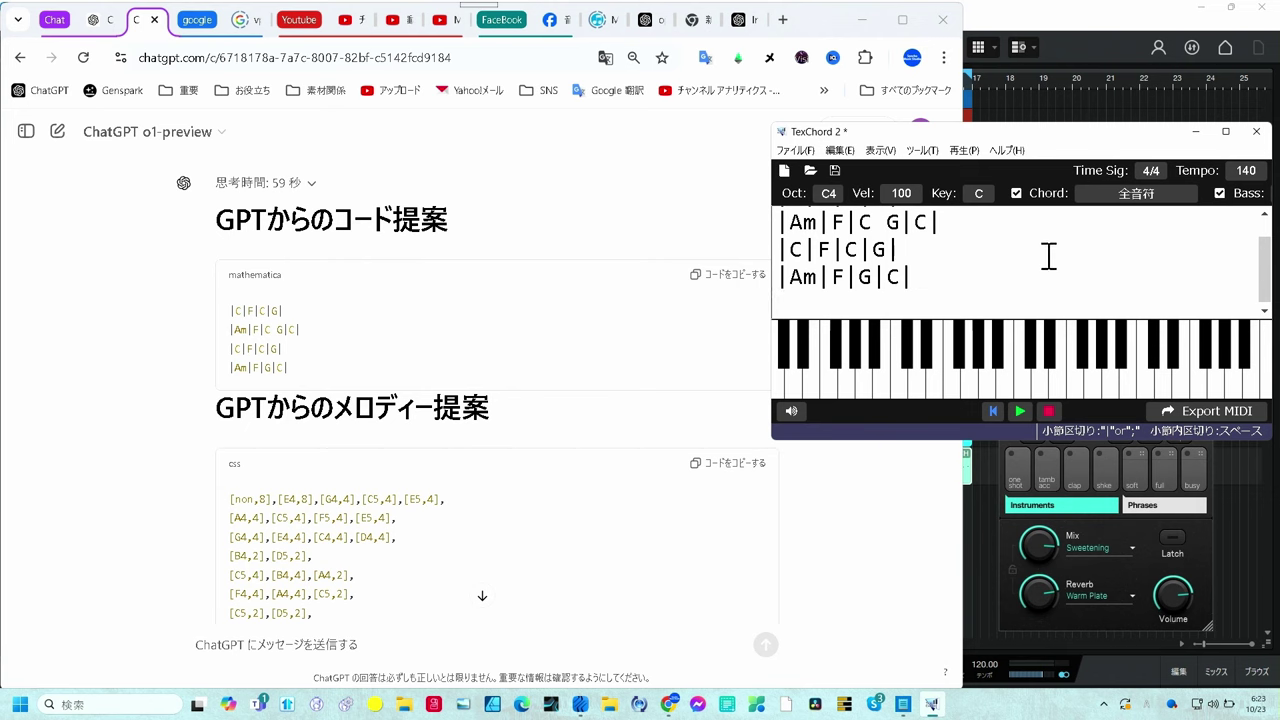
pyautogui.press('F5')
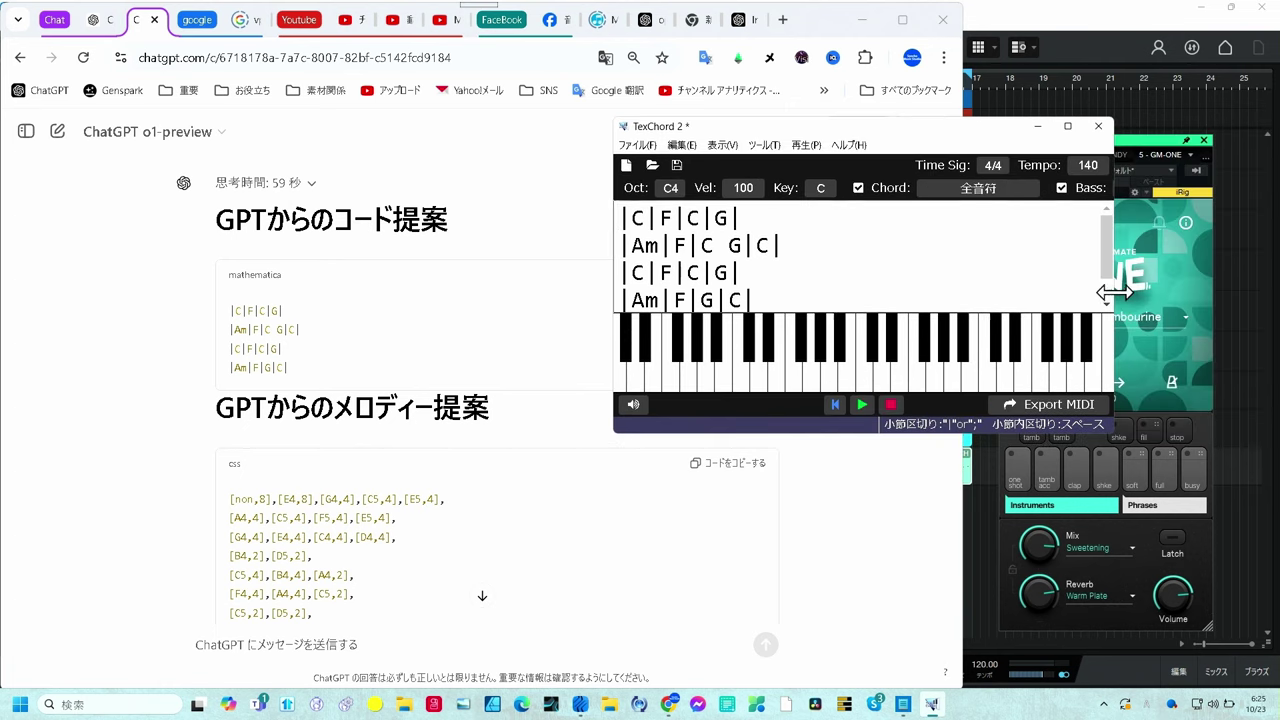
# Widen the TexChord window and set the bass pattern to half notes (2分音符)
pyautogui.moveTo(1113, 292); pyautogui.dragTo(1232, 292)
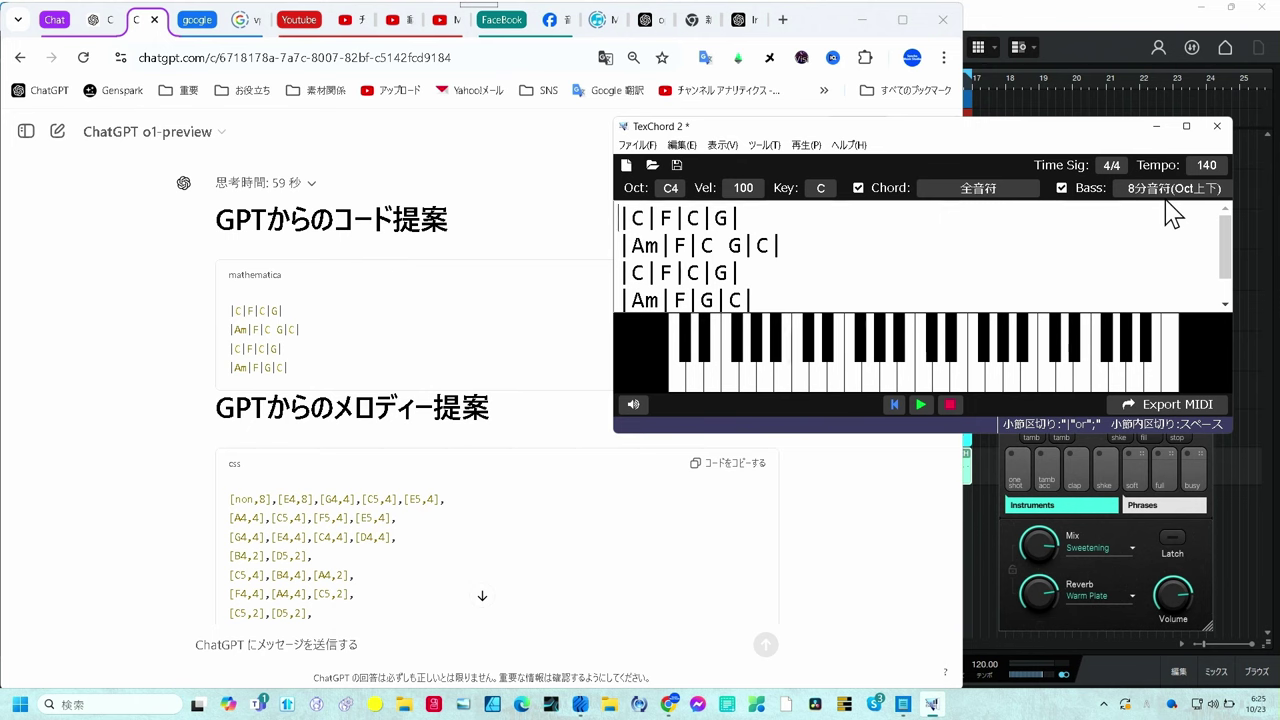
pyautogui.click(1165, 186)
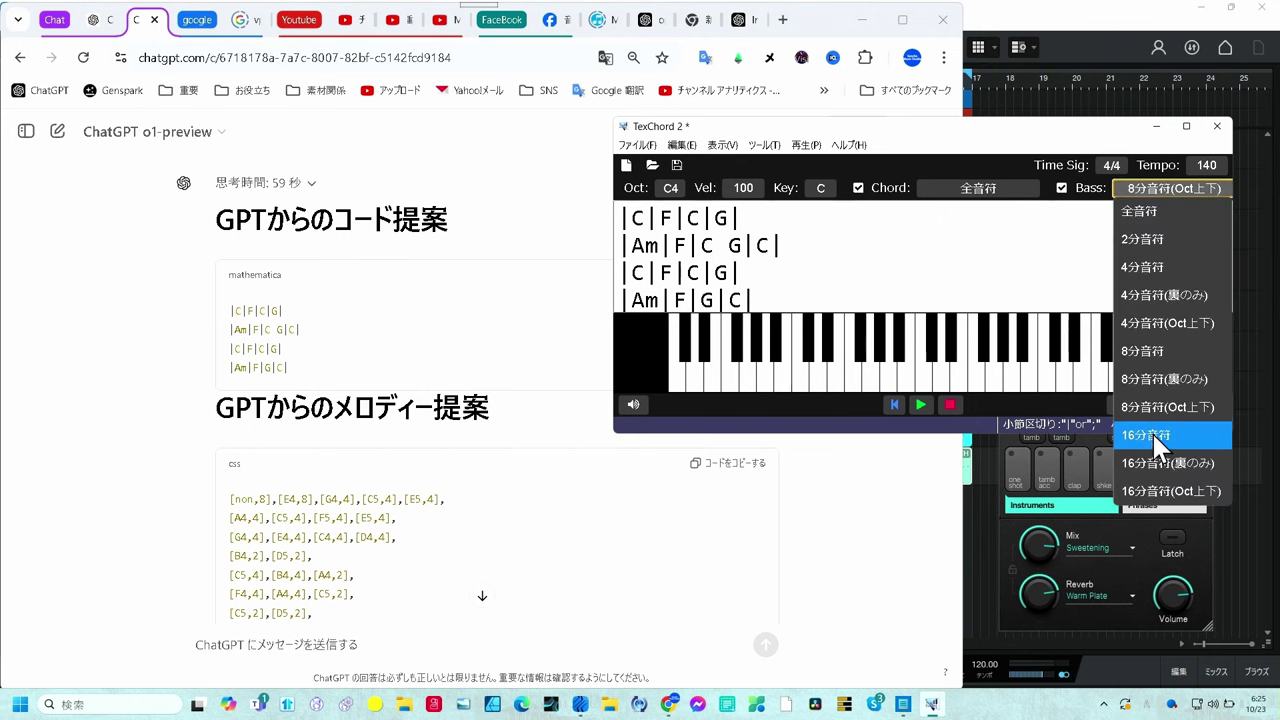
pyautogui.click(1148, 240)
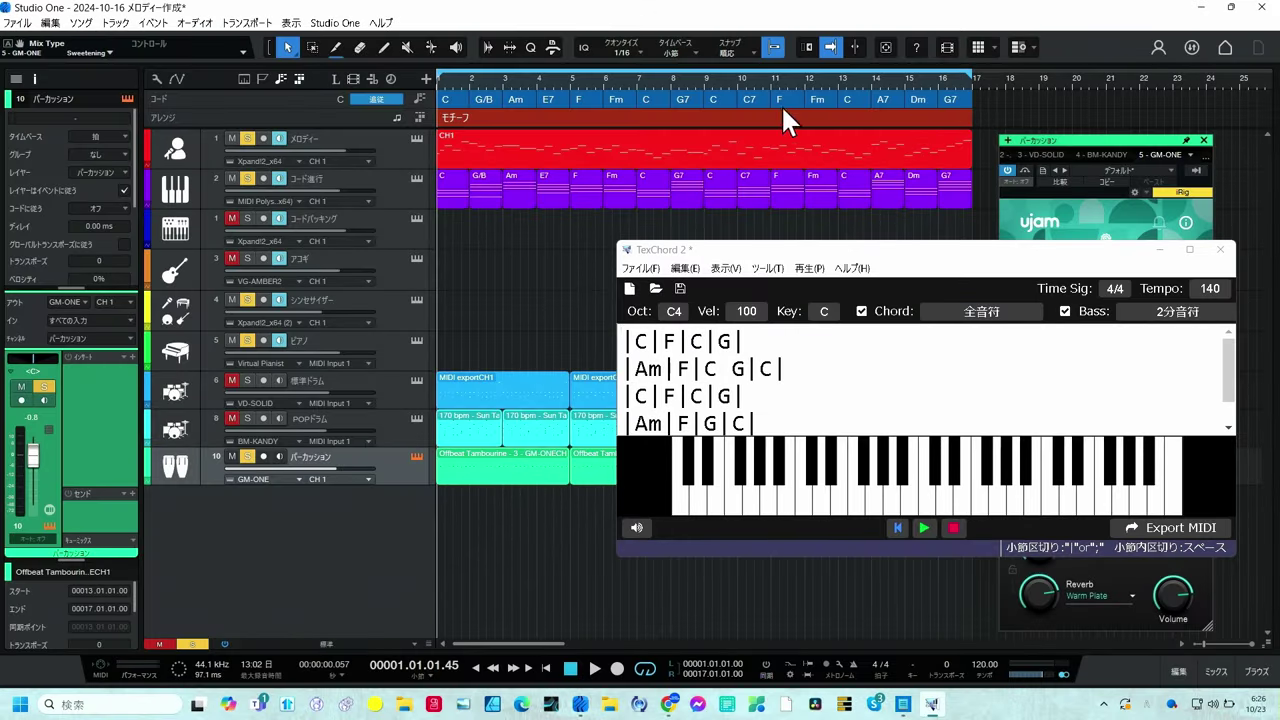
# Replace the chords on Studio One's chord track with the MIDI export from TexChord, starting at bar 1
pyautogui.moveTo(781, 104); pyautogui.dragTo(521, 99)
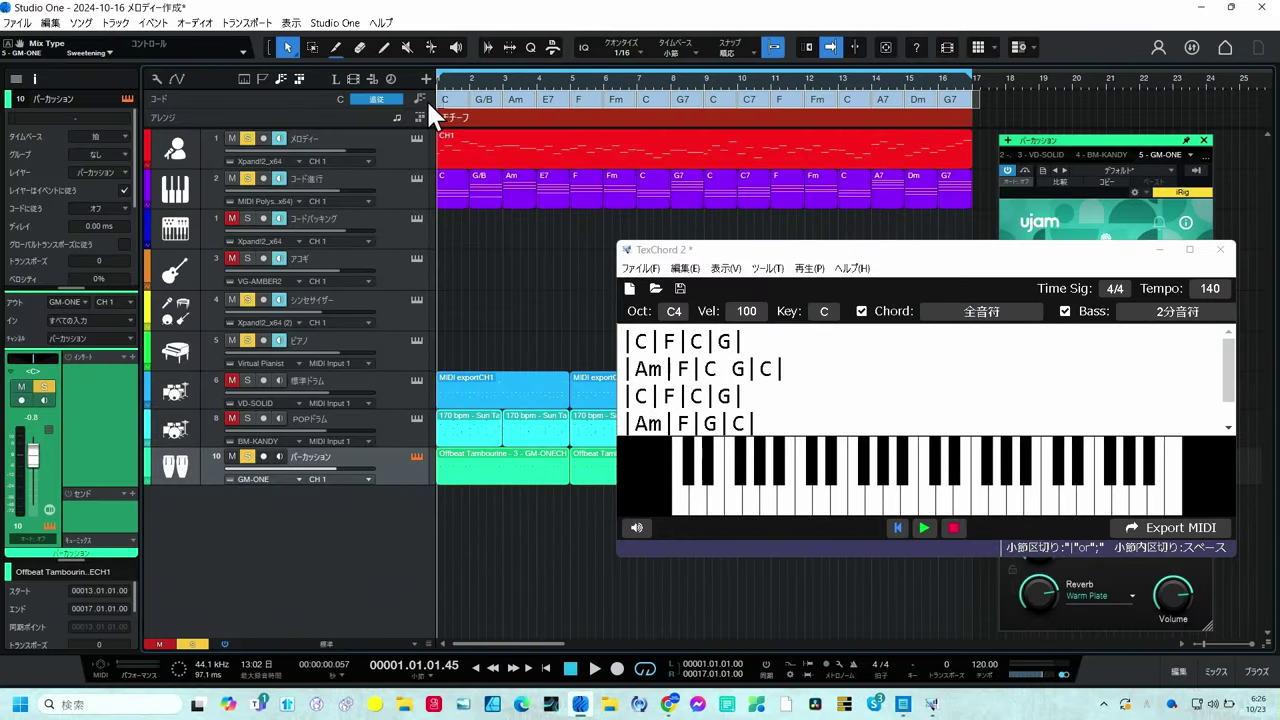
pyautogui.press('Delete')
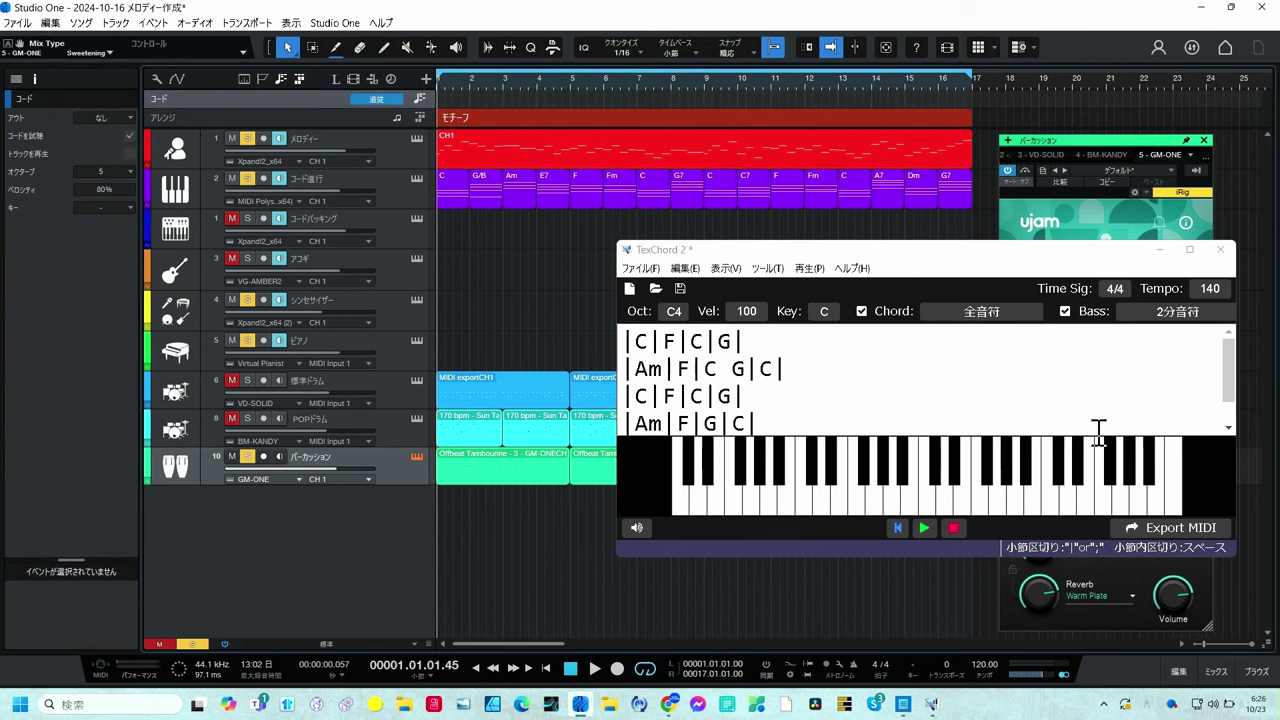
pyautogui.moveTo(1196, 527); pyautogui.dragTo(446, 89)
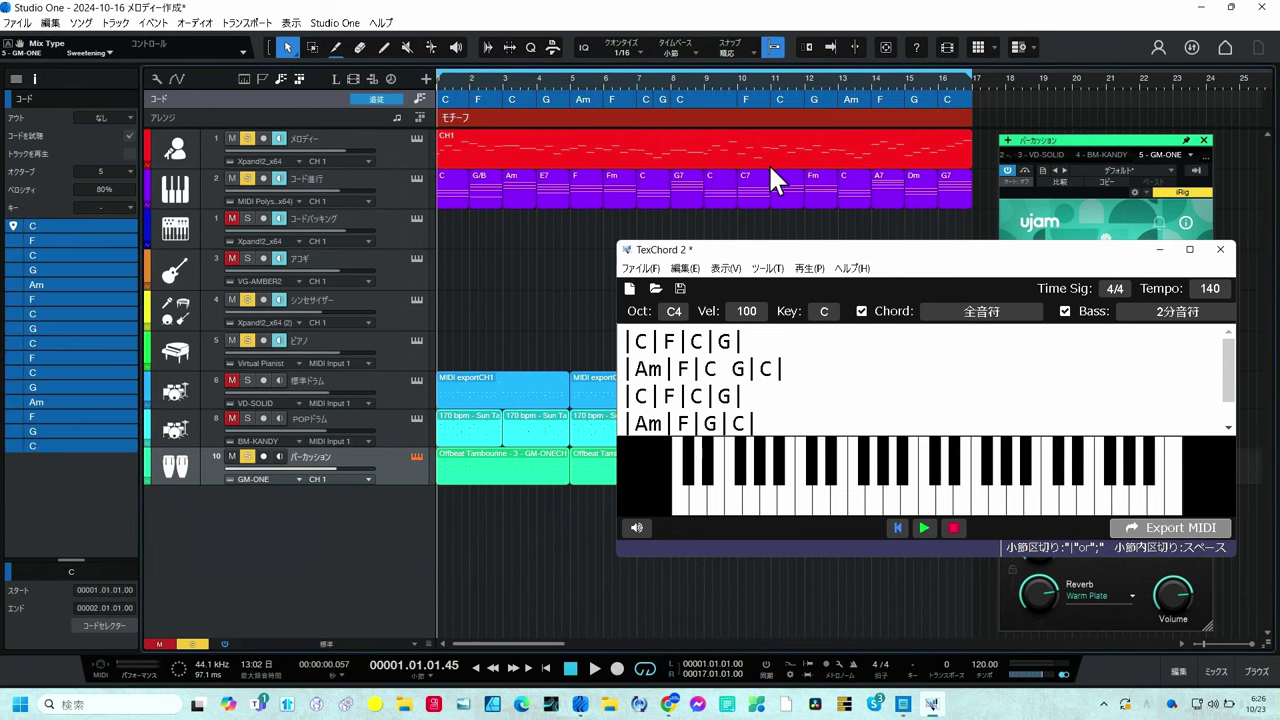
# Replace the コード進行 track's events with all the chord track's chords set to octave 6, and minimize TexChord
pyautogui.moveTo(768, 166); pyautogui.dragTo(463, 194)
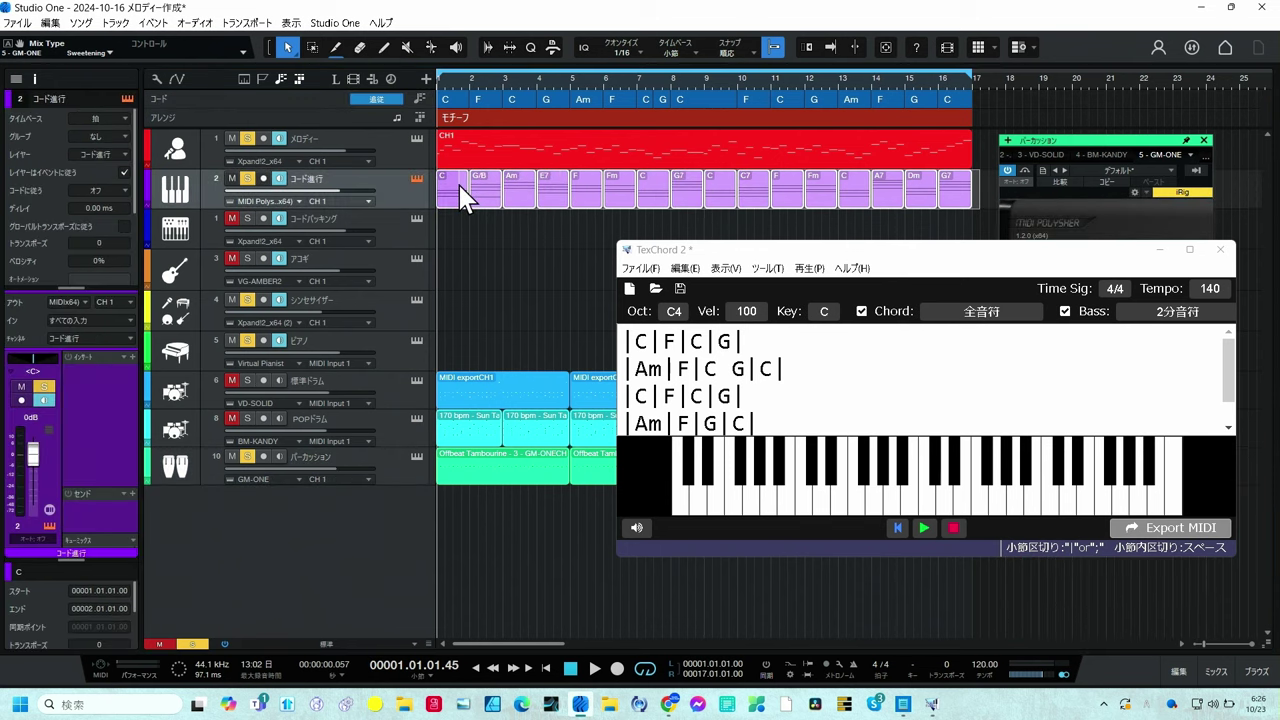
pyautogui.press('Delete')
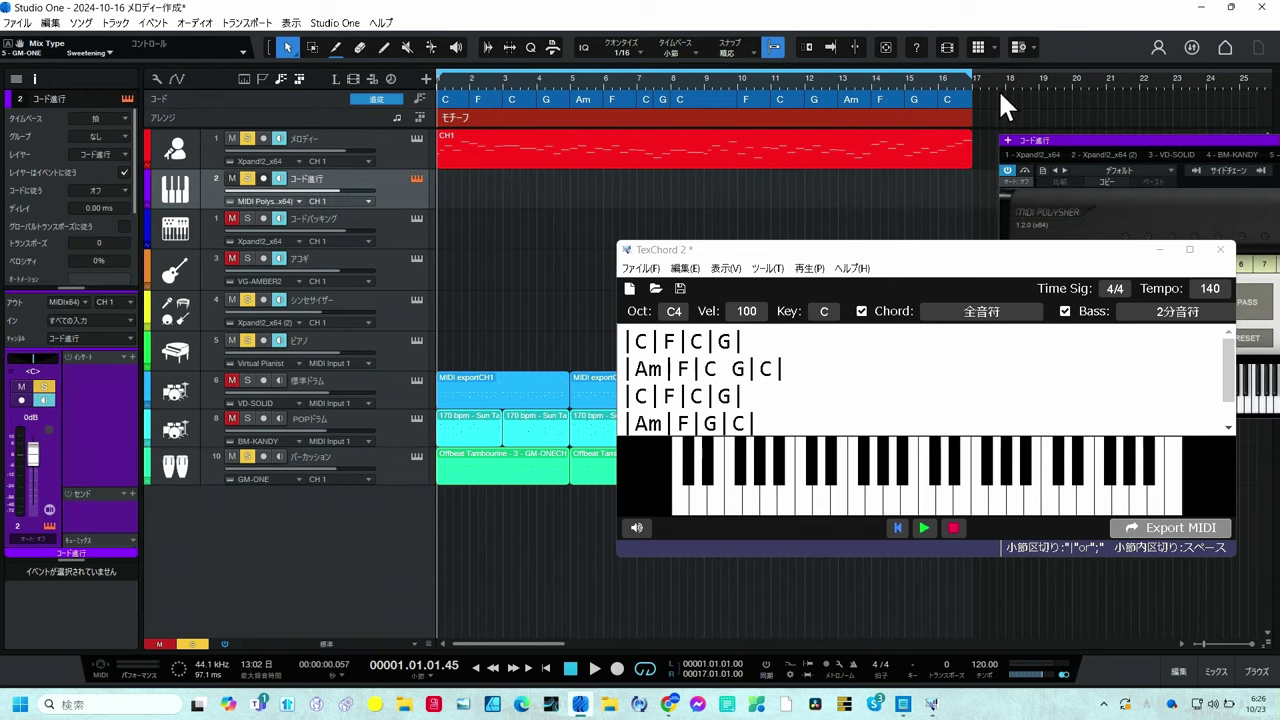
pyautogui.click(998, 89)
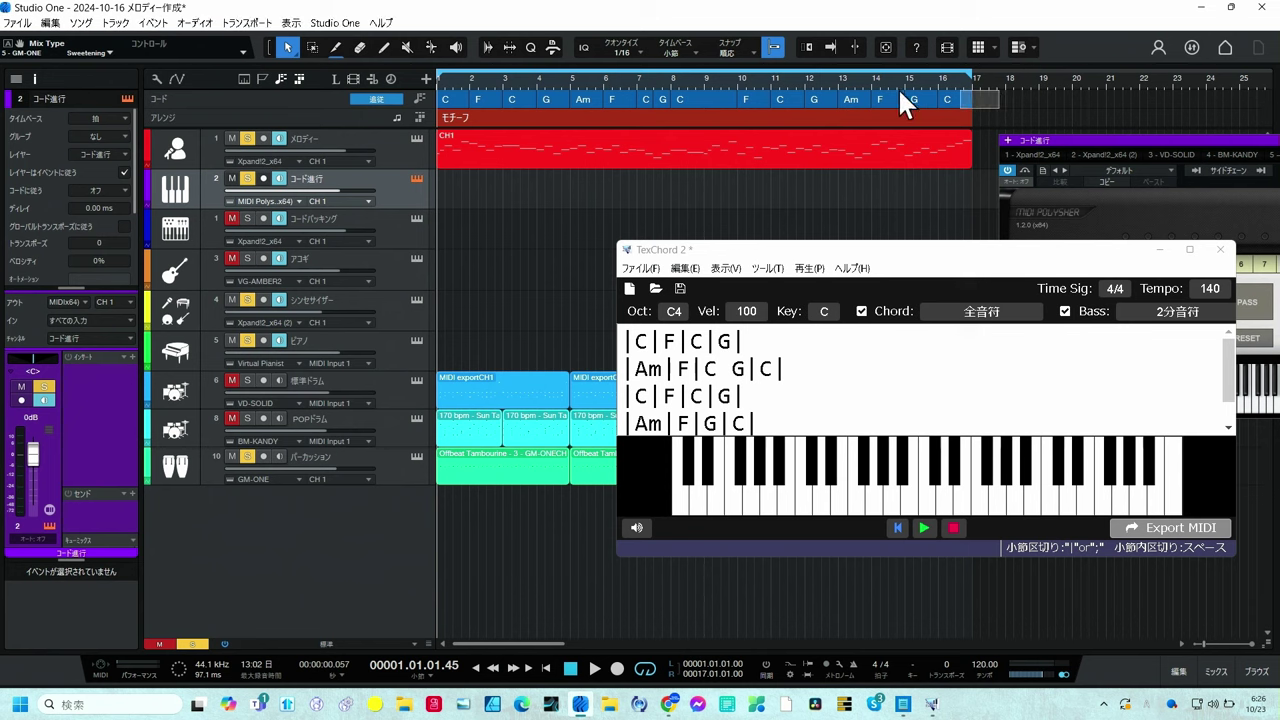
pyautogui.click(454, 113)
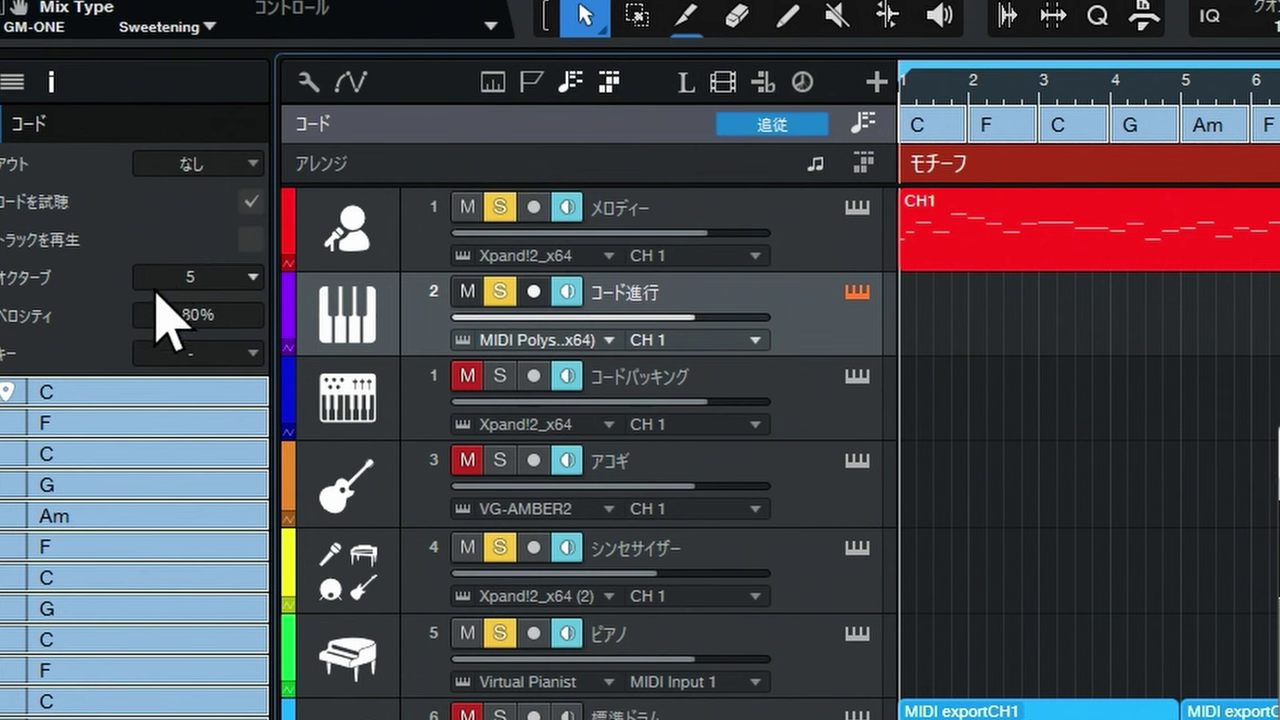
pyautogui.click(252, 277)
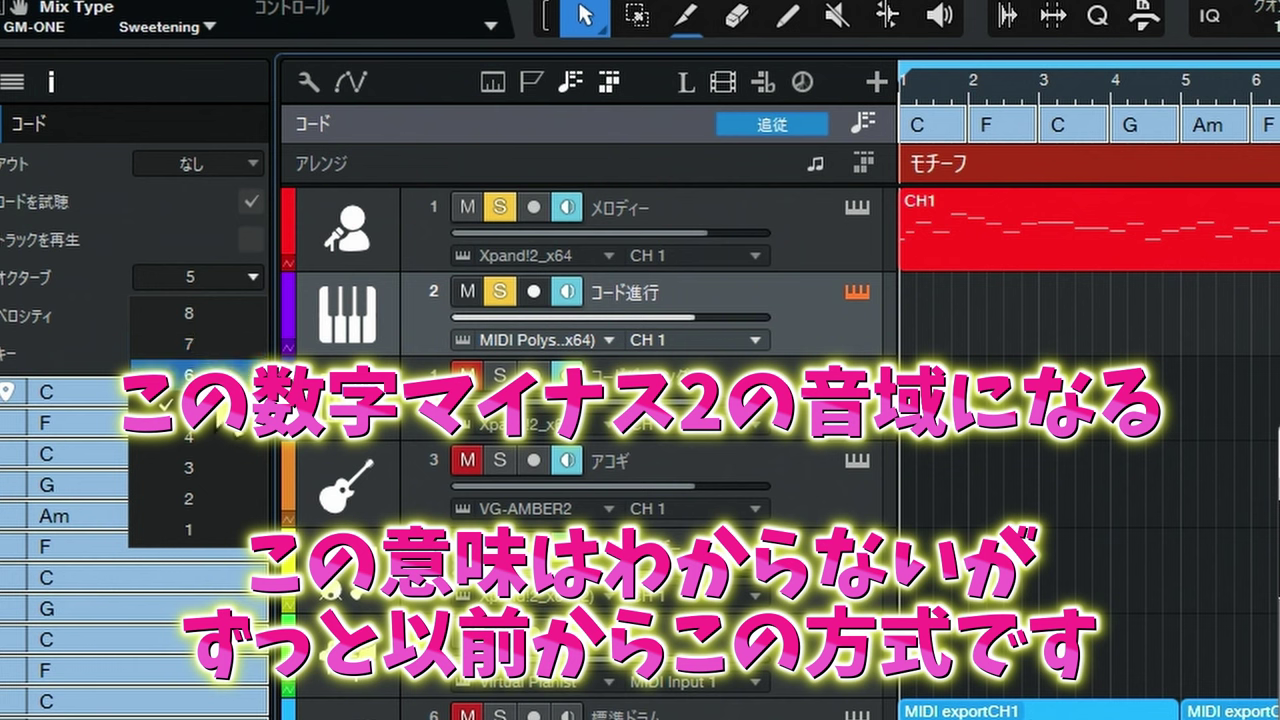
pyautogui.click(212, 376)
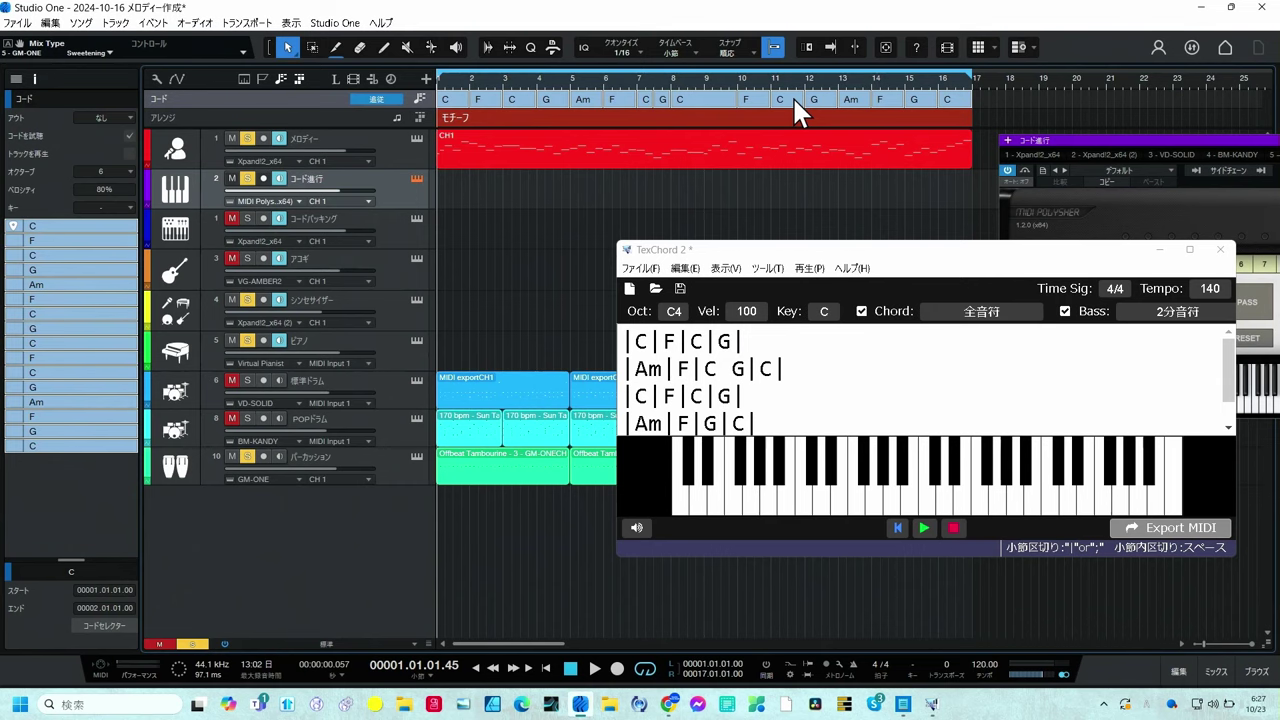
pyautogui.moveTo(792, 96); pyautogui.dragTo(786, 185)
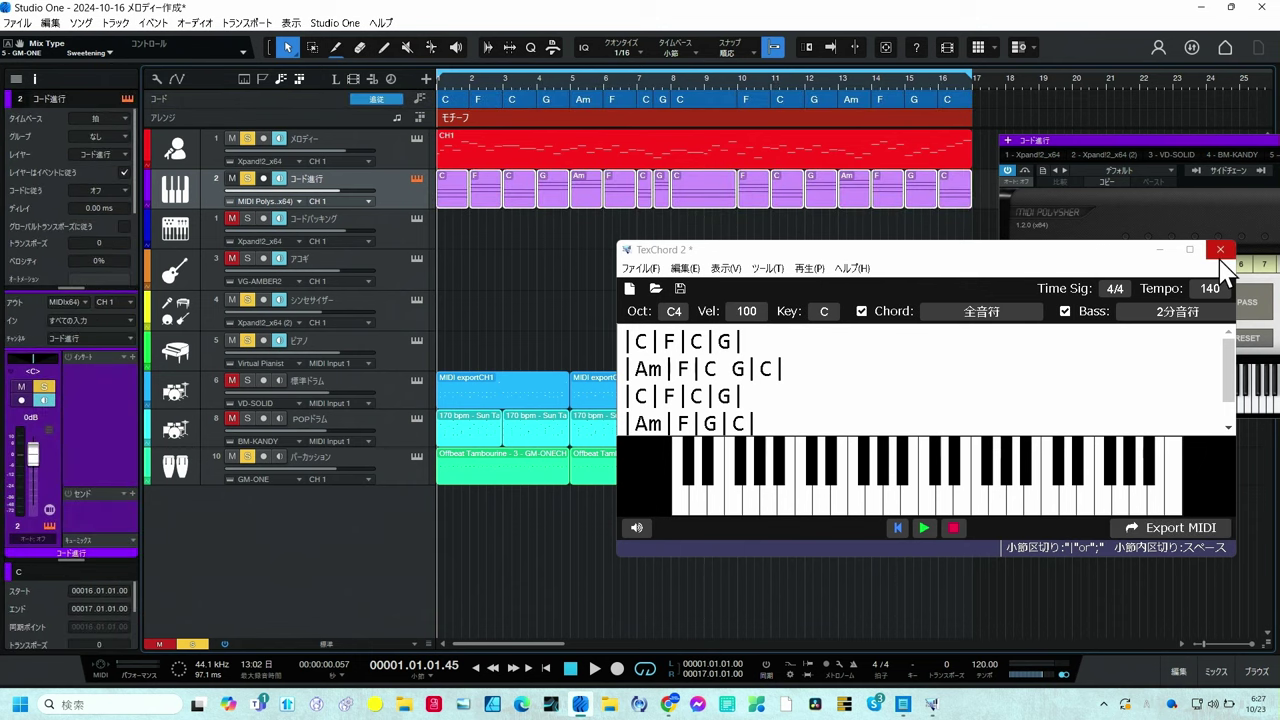
pyautogui.click(1166, 252)
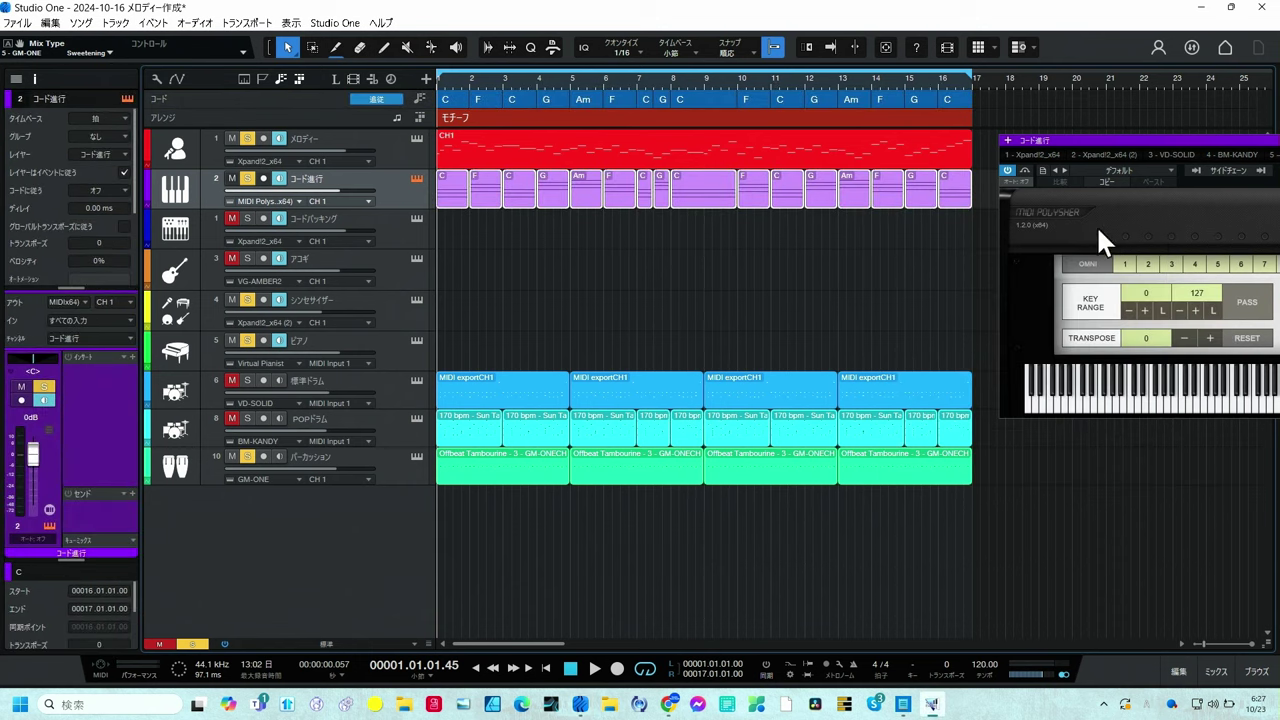
# Clear the メロディー track's old event and paste ChatGPT's melody code into GPT Melody Player in the browser
pyautogui.click(829, 149)
pyautogui.click(669, 704)
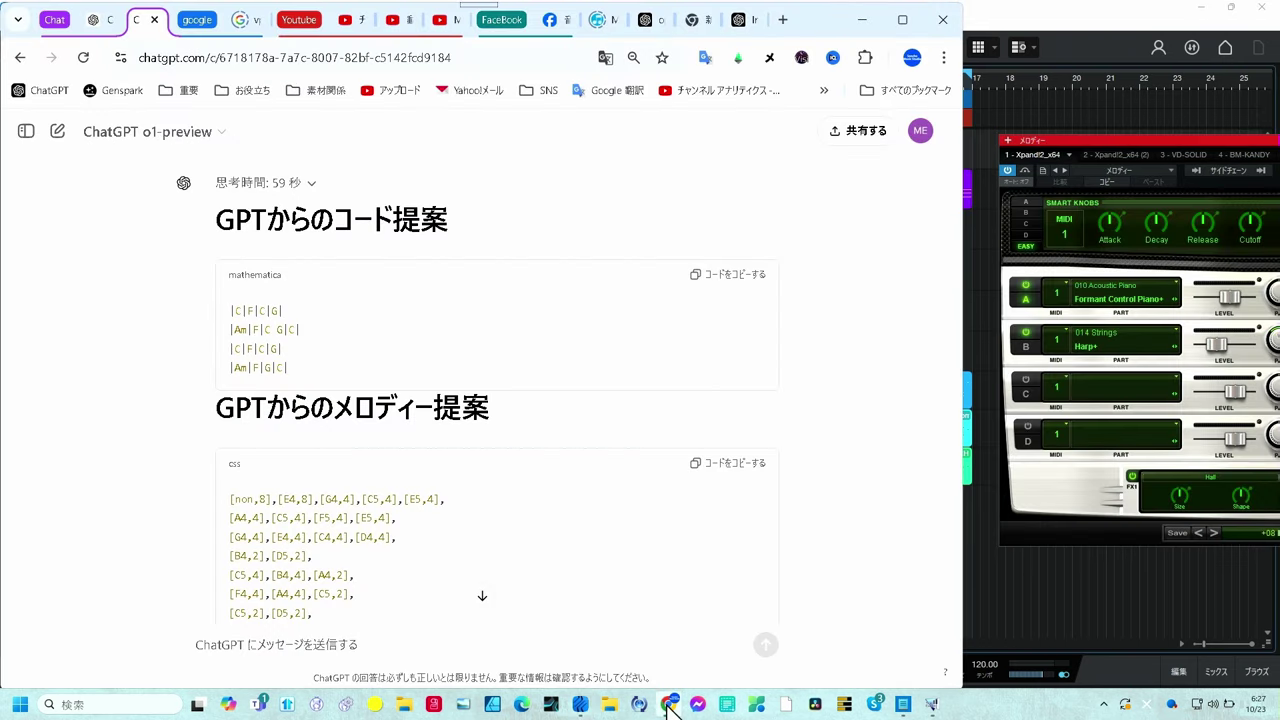
pyautogui.scroll(-2, 560, 460)
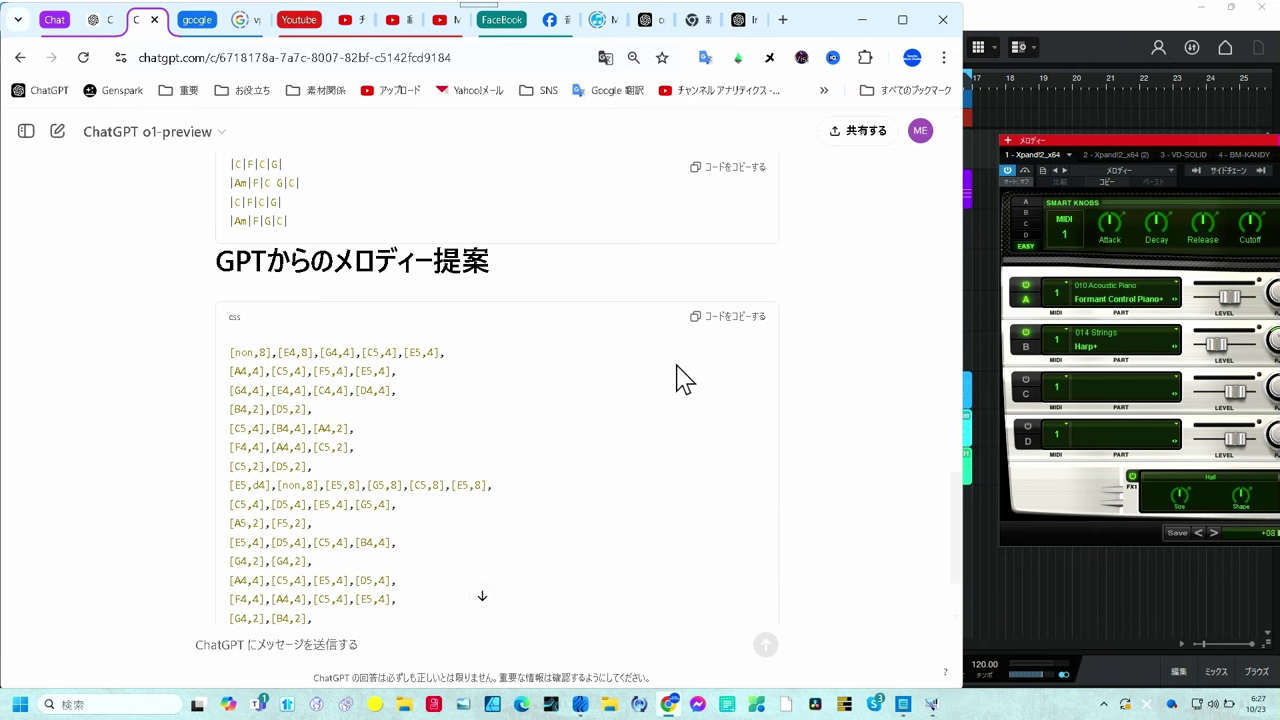
pyautogui.click(727, 316)
pyautogui.click(740, 19)
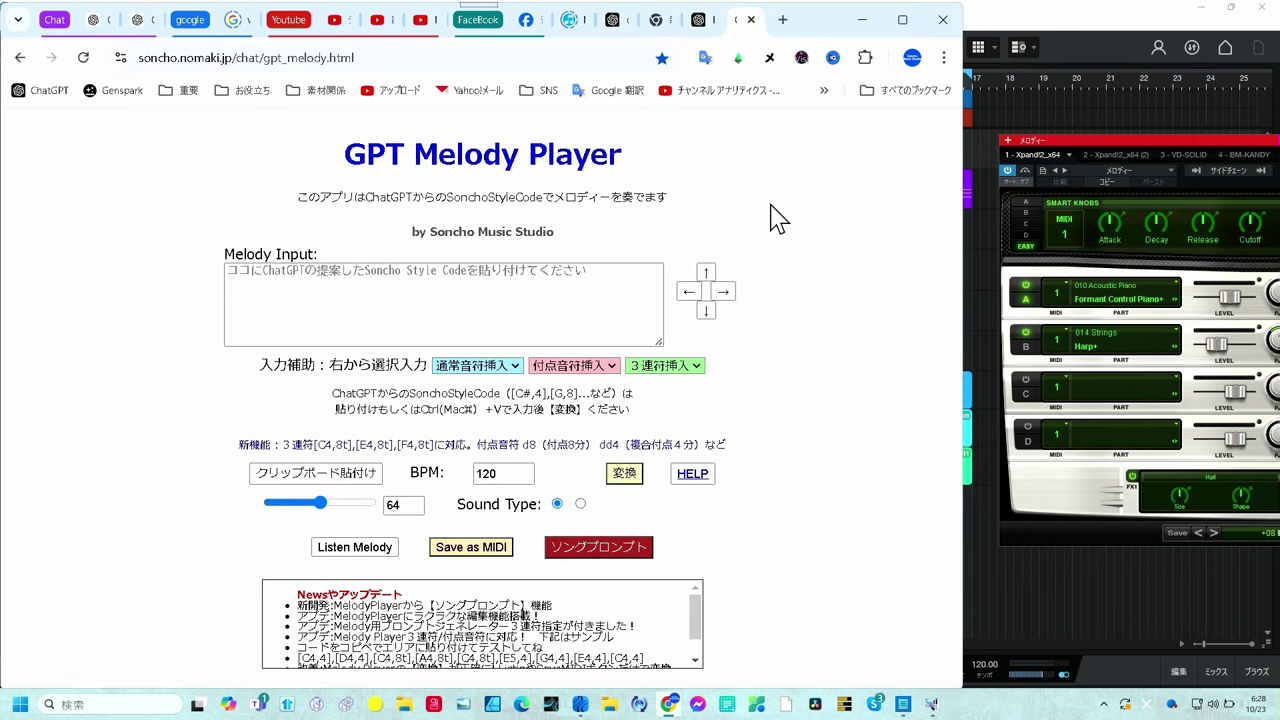
pyautogui.click(340, 314)
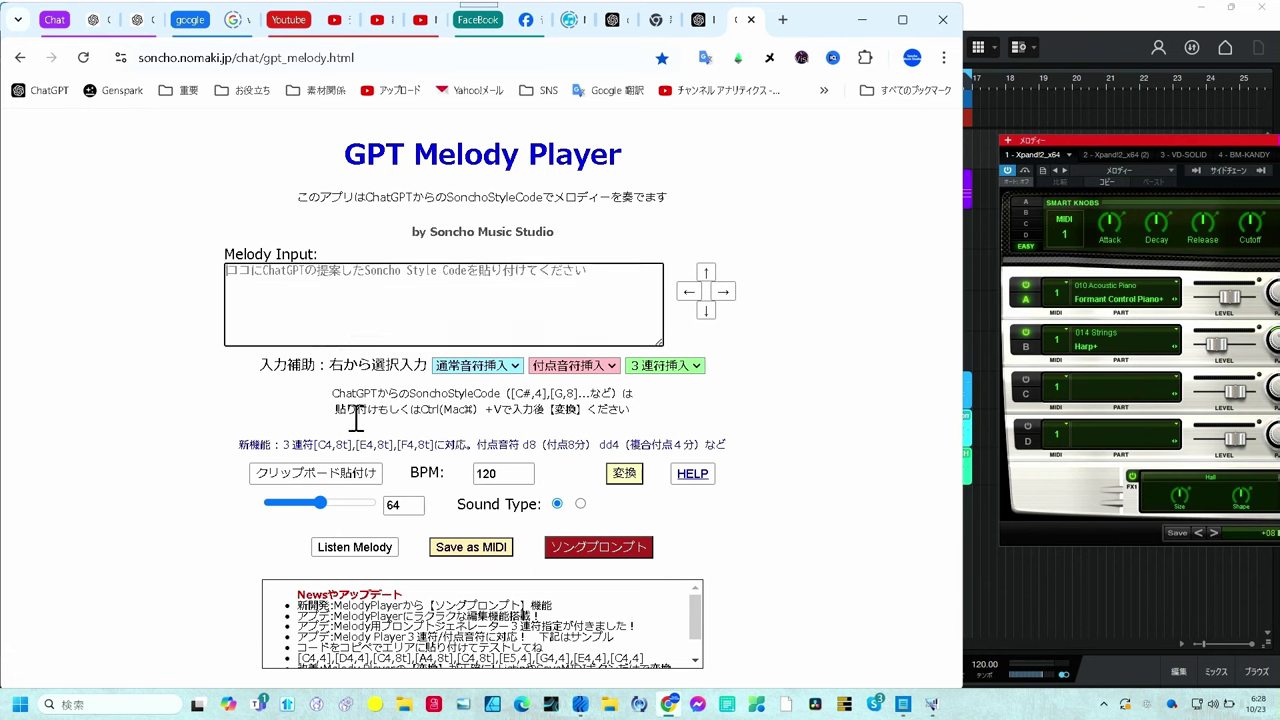
pyautogui.click(345, 487)
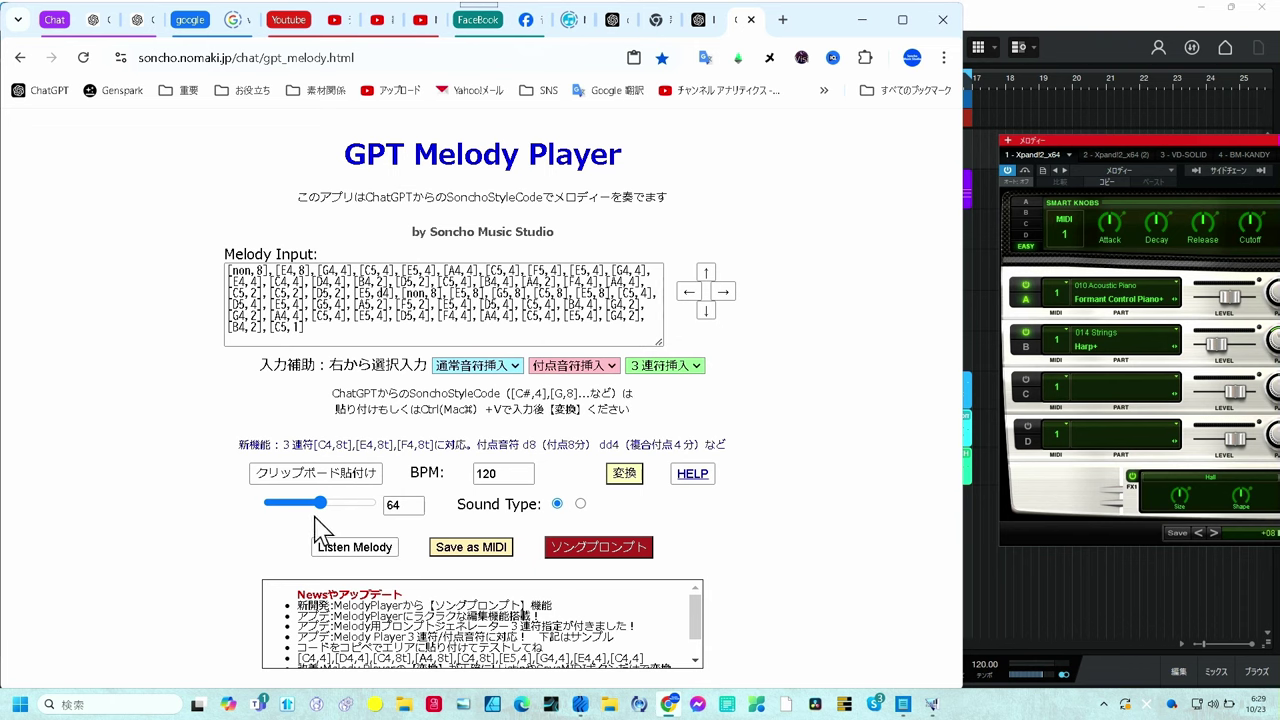
# Set the melody player's slider value to 109 and save the melody as 8888melody.mid in the Downloads folder
pyautogui.moveTo(324, 511); pyautogui.dragTo(360, 528)
pyautogui.click(470, 547)
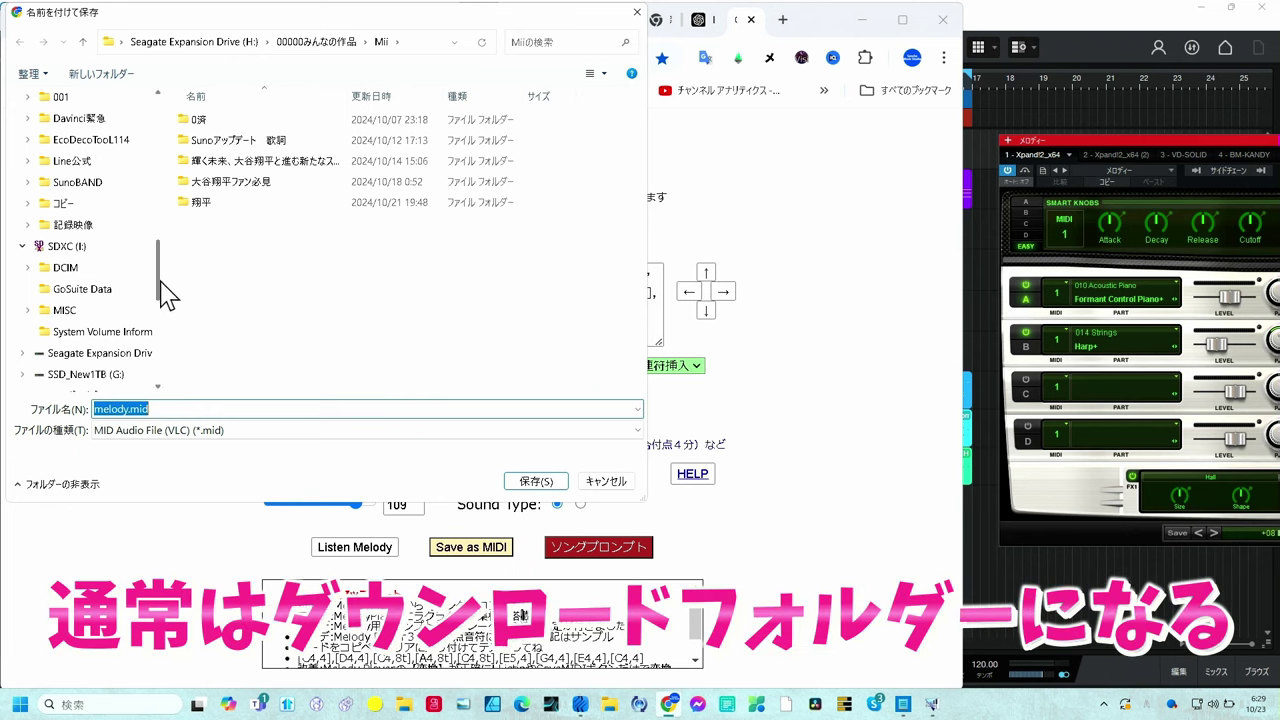
pyautogui.scroll(1, 163, 288)
pyautogui.moveTo(161, 274); pyautogui.dragTo(123, 128)
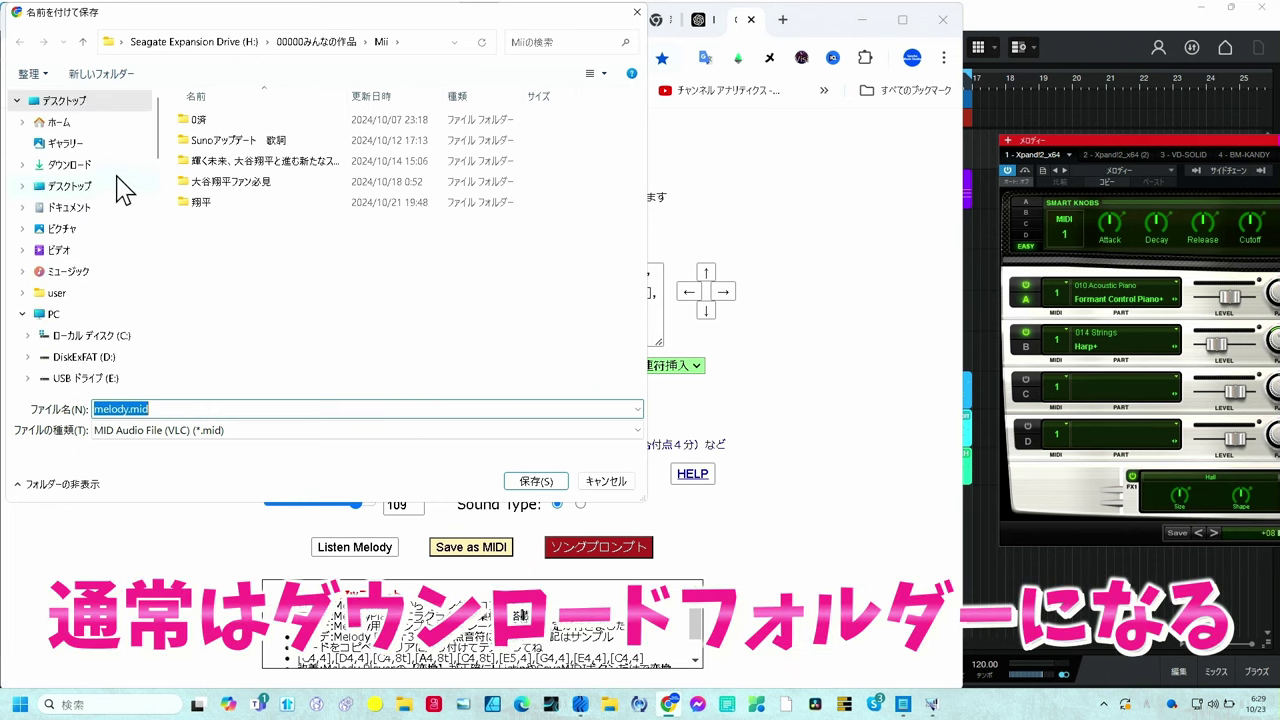
pyautogui.click(118, 166)
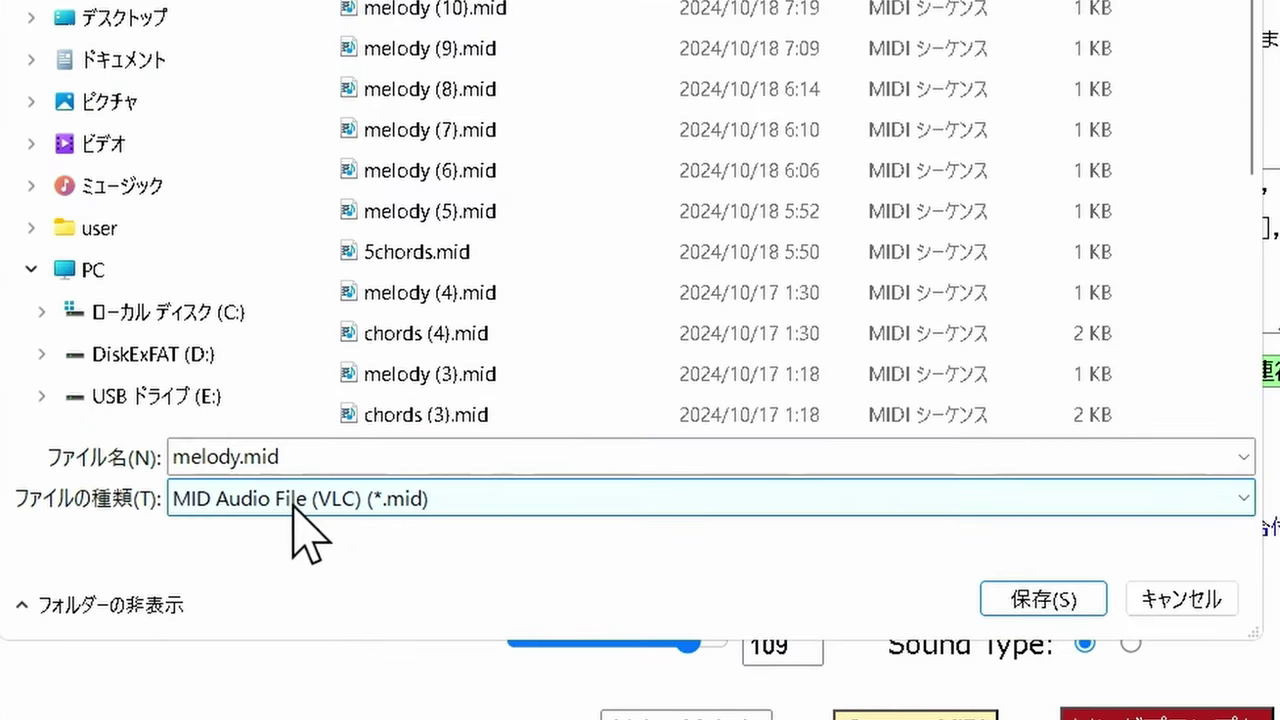
pyautogui.click(181, 460)
pyautogui.write('8')
pyautogui.write('888')
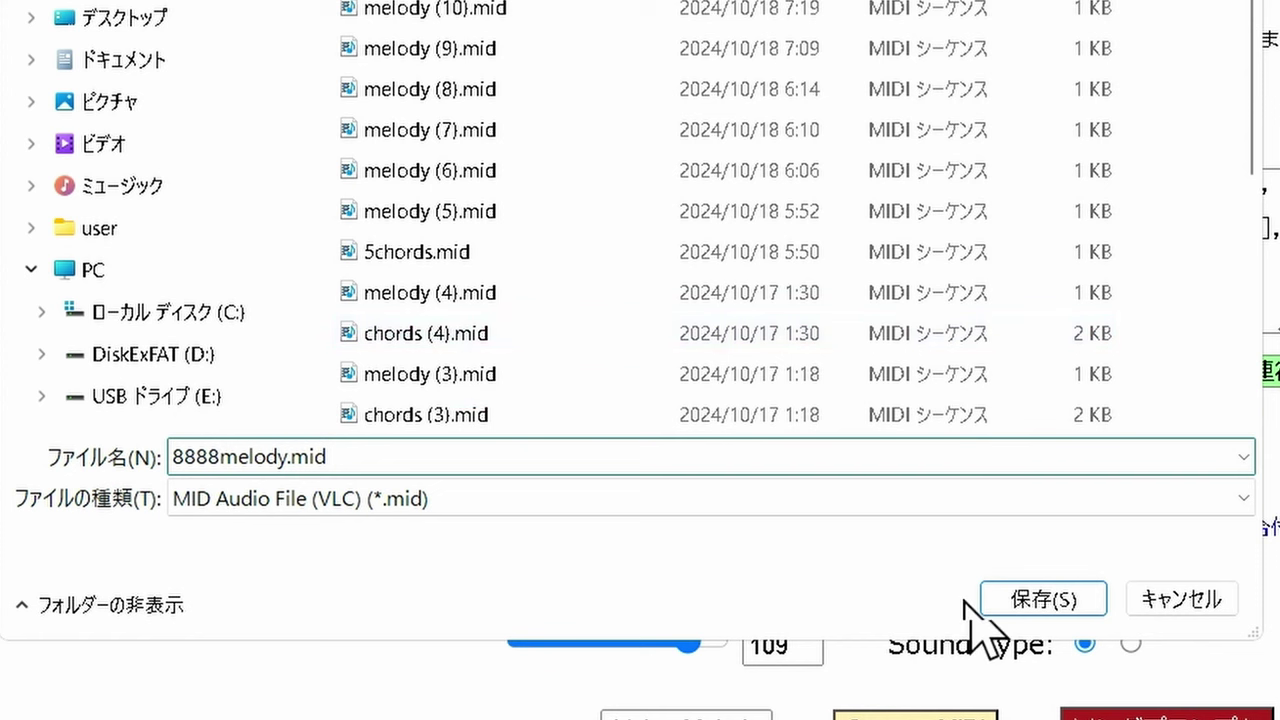
pyautogui.click(1010, 602)
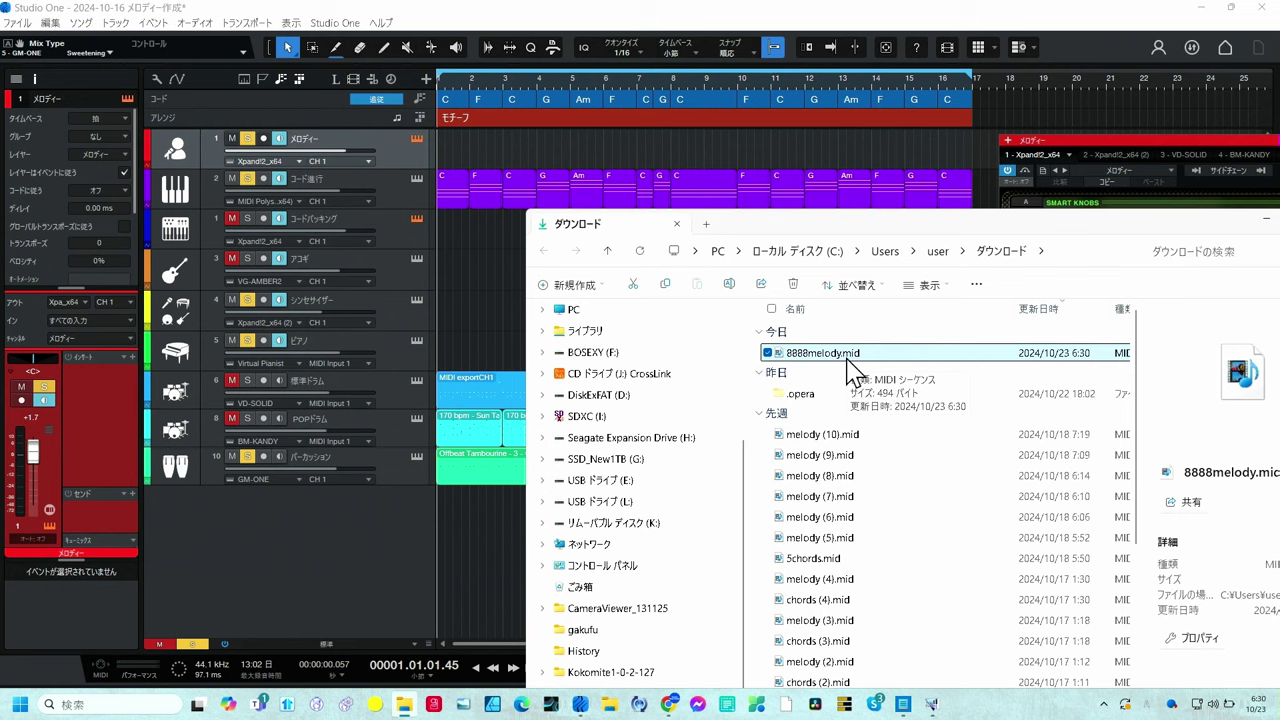
# Place 8888melody.mid at bar 1 of Studio One's メロディー track and check its notes in the piano roll
pyautogui.moveTo(848, 370); pyautogui.dragTo(455, 143)
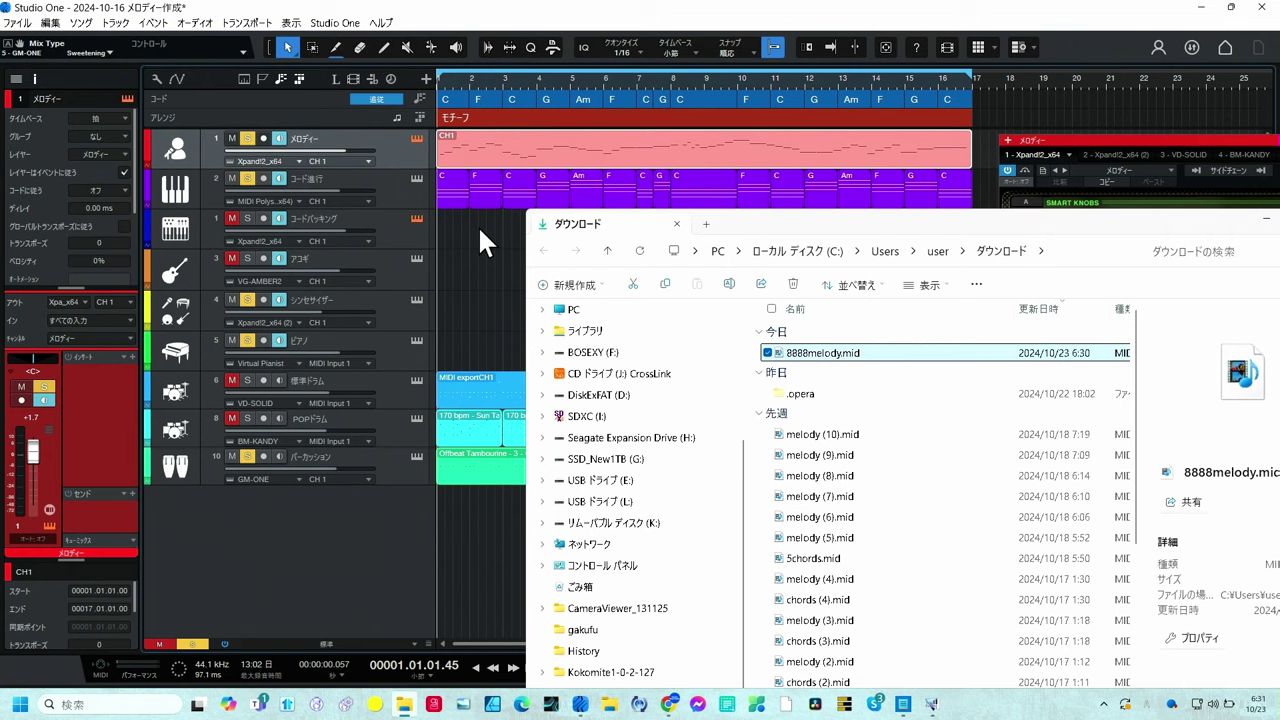
pyautogui.click(822, 153)
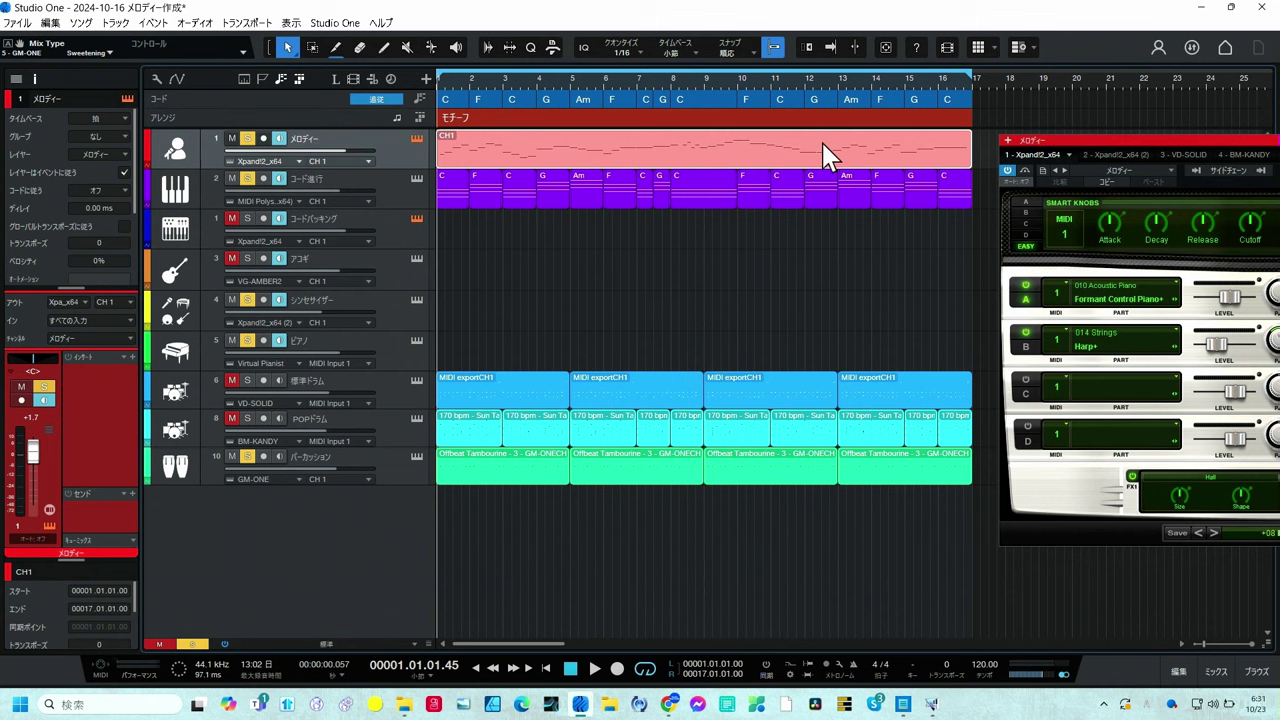
pyautogui.doubleClick(822, 153)
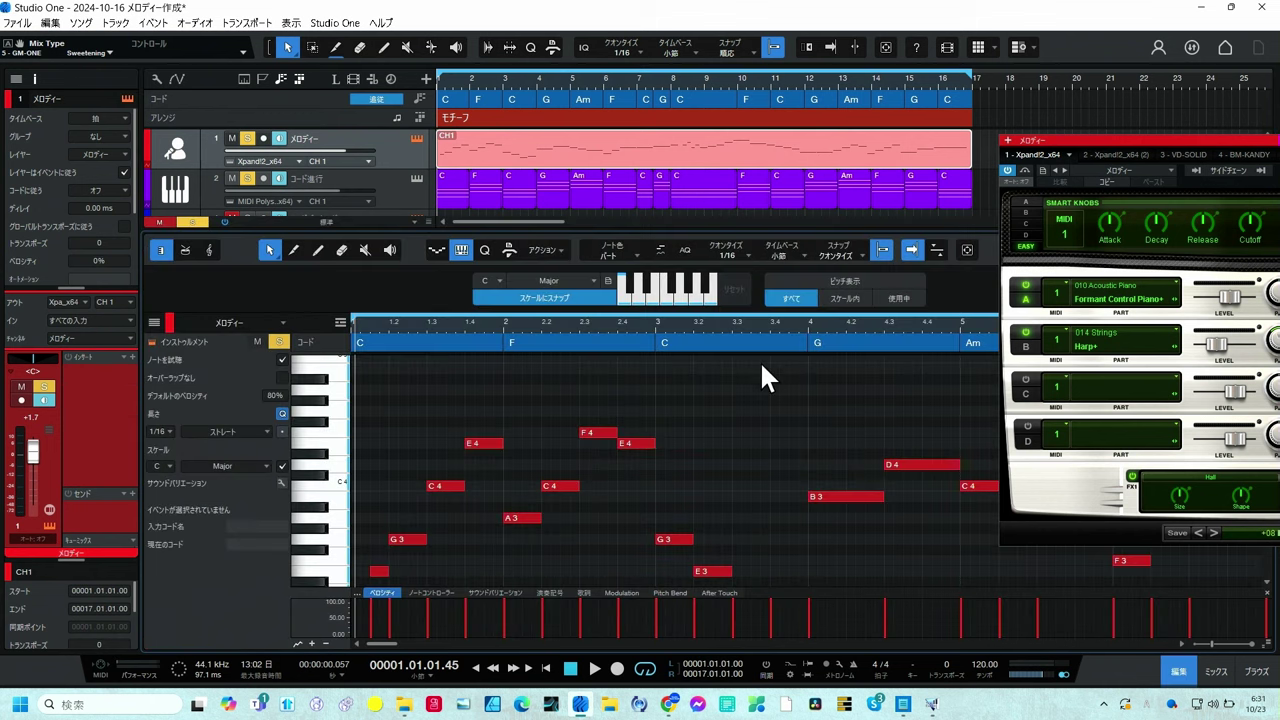
pyautogui.scroll(-2, 734, 455)
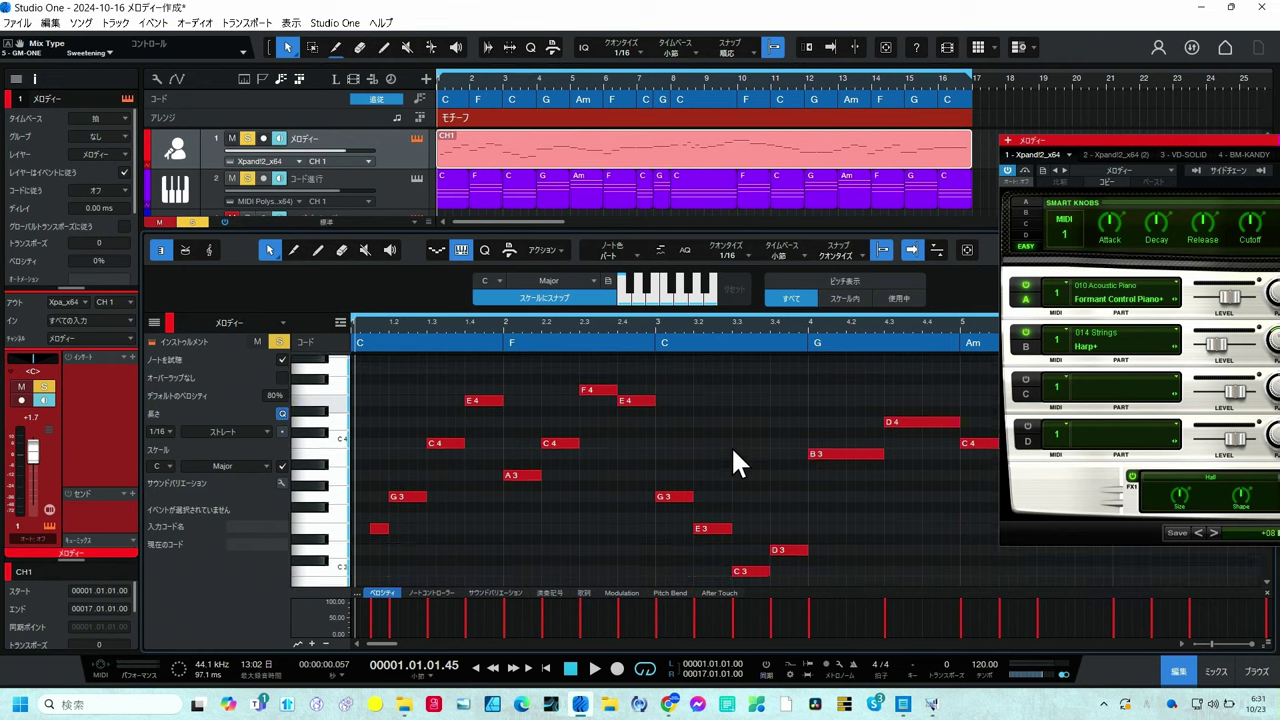
pyautogui.scroll(-1, 735, 462)
pyautogui.press('F2')
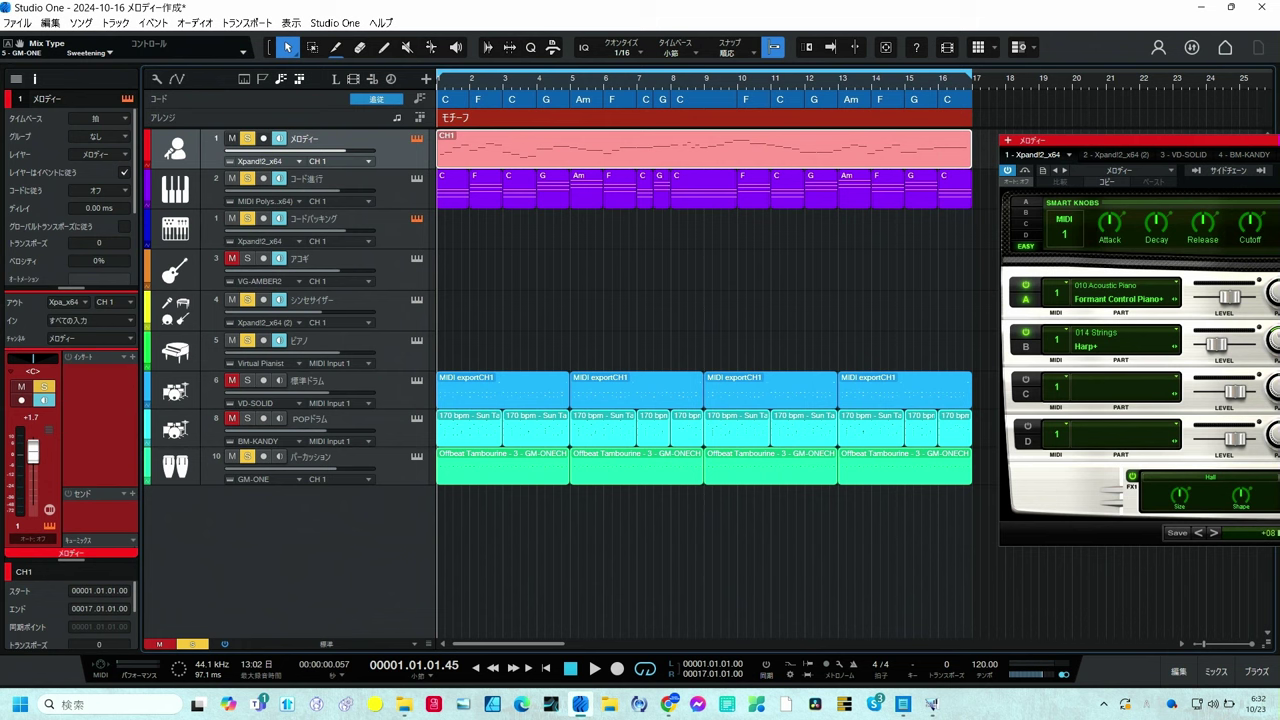
# Select the コードバッキング track and play back the song with the new chords and melody
pyautogui.click(340, 230)
pyautogui.click(594, 668)
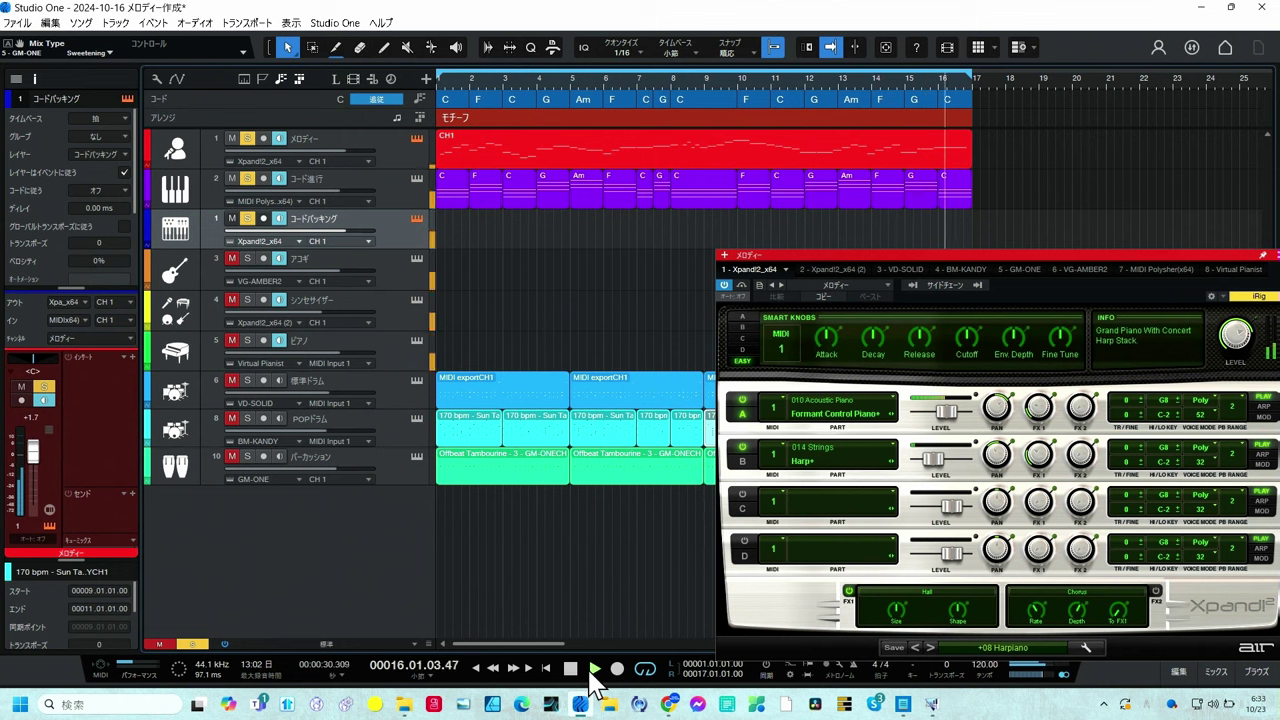
# Stop playback, return to the start of the song, and open the メロディー track's event in the piano roll
pyautogui.click(594, 668)
pyautogui.moveTo(598, 704)
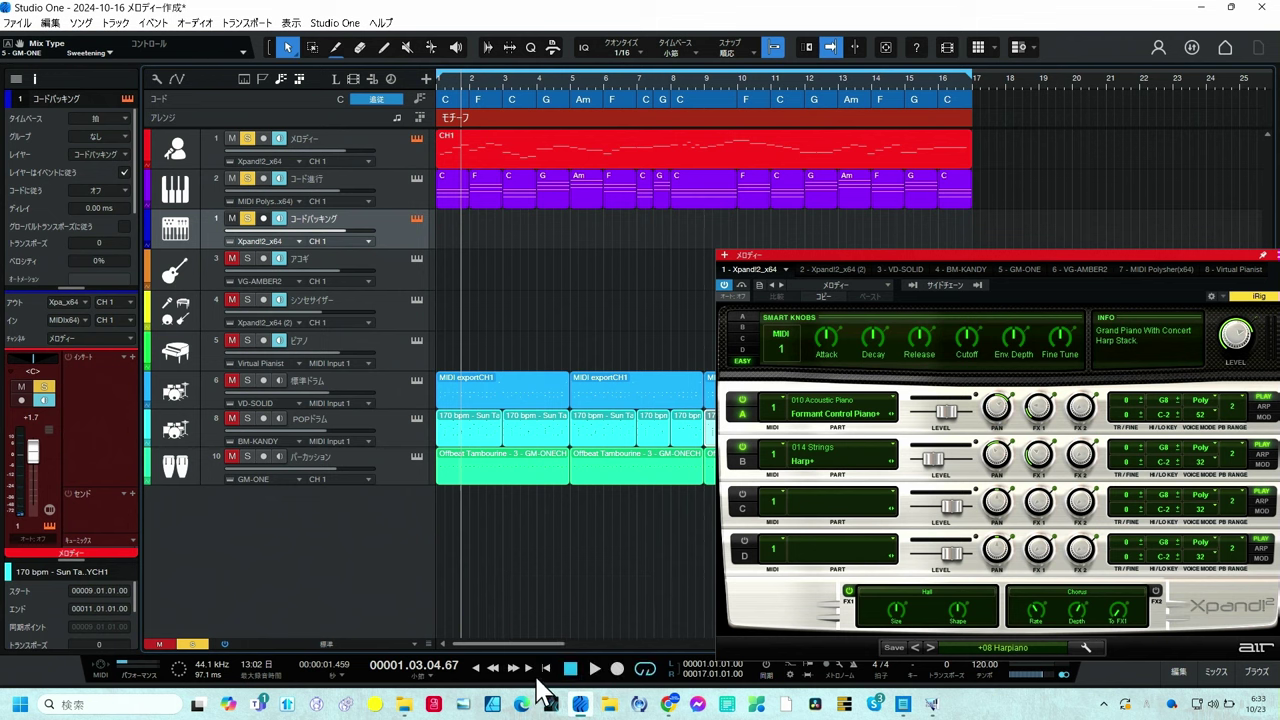
pyautogui.click(546, 668)
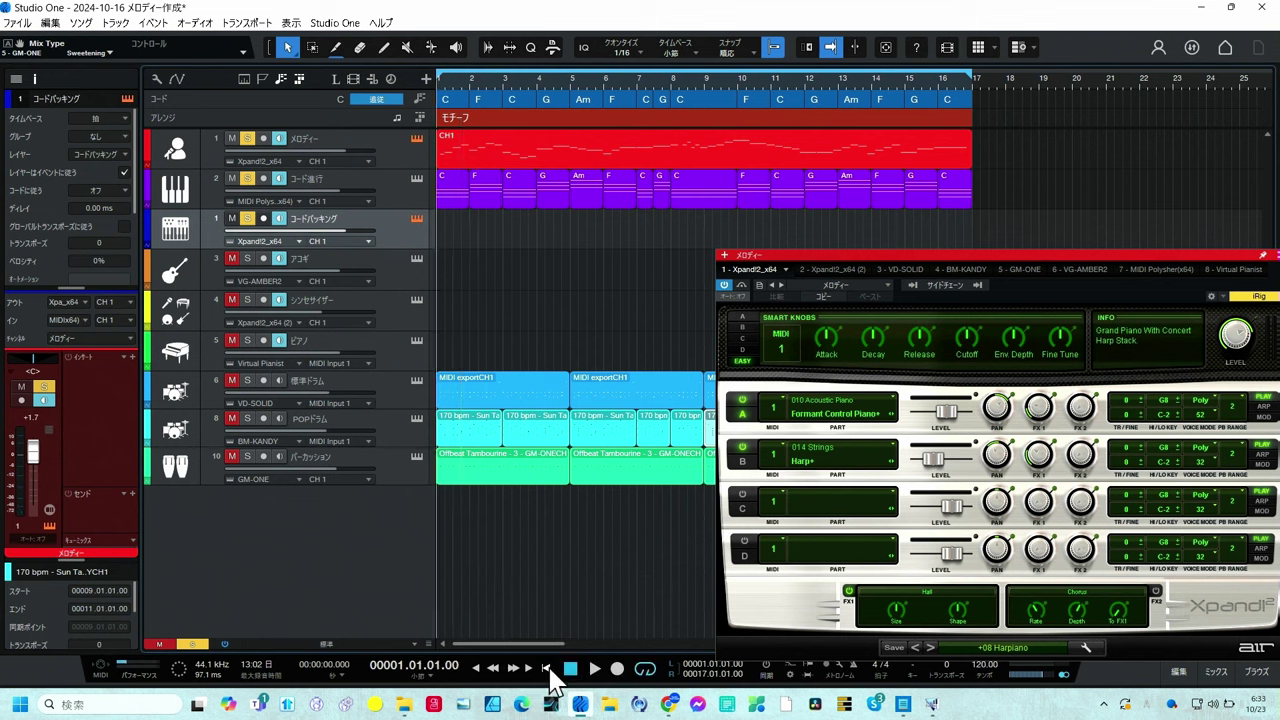
pyautogui.click(476, 158)
pyautogui.doubleClick(476, 160)
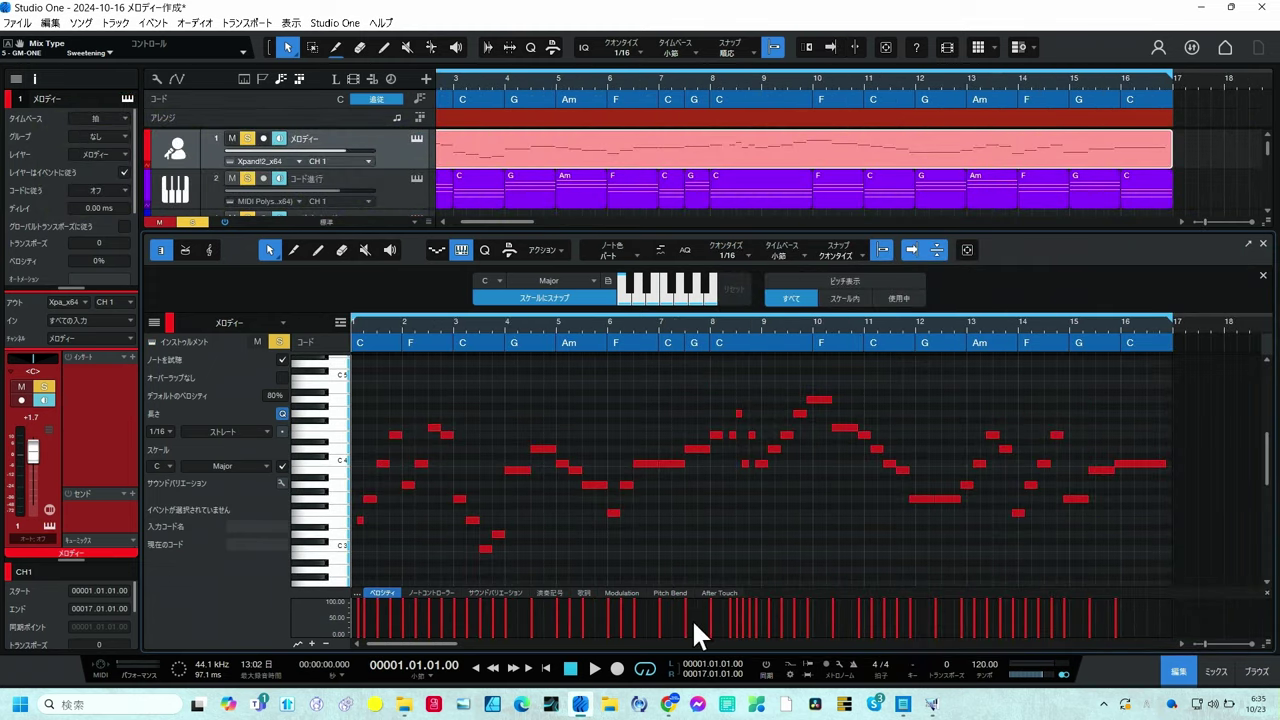
# Solo the ピアノ track and play the song through once to audition it with the melody
pyautogui.moveTo(688, 621)
pyautogui.scroll(-3, 376, 193)
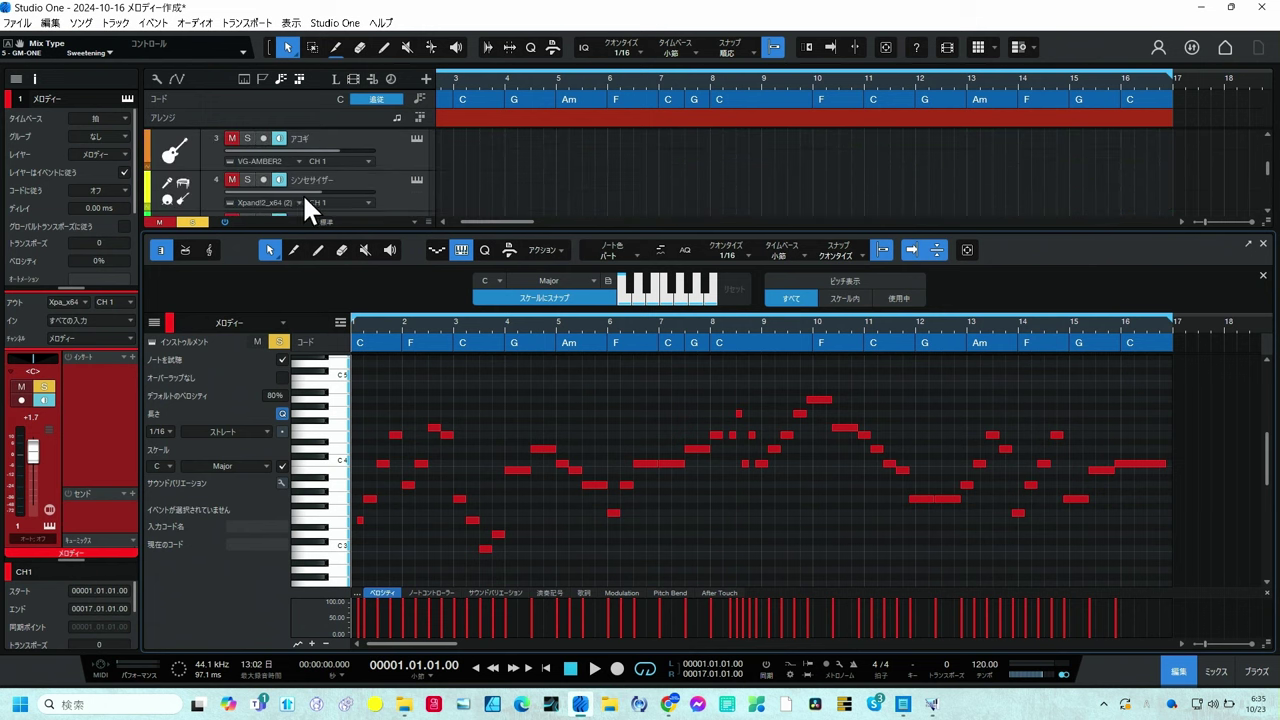
pyautogui.scroll(-2, 300, 196)
pyautogui.click(247, 170)
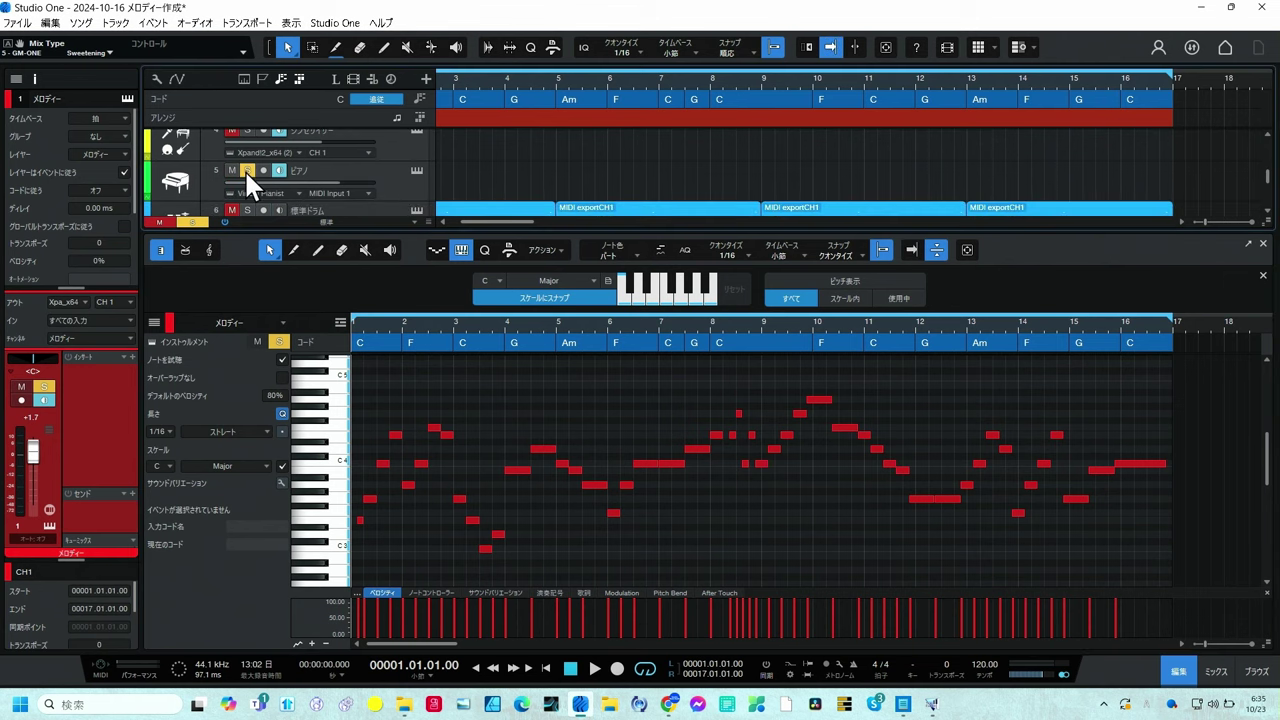
pyautogui.click(595, 668)
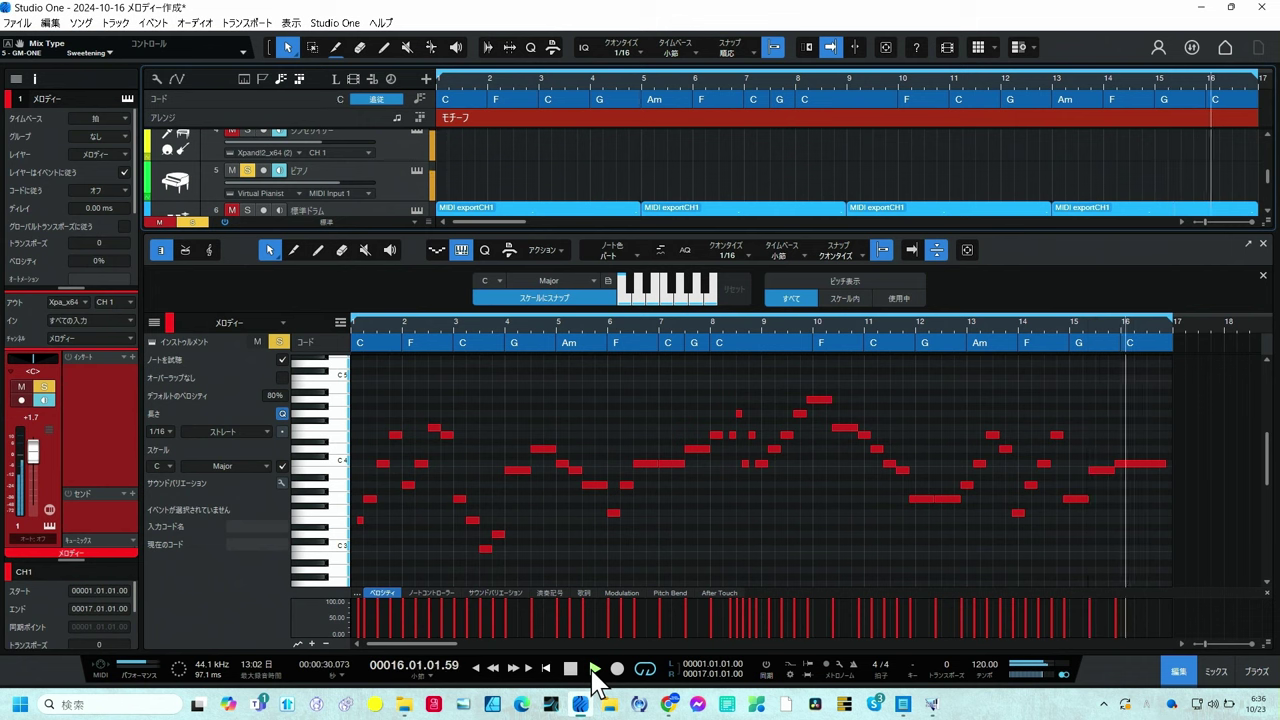
pyautogui.click(592, 672)
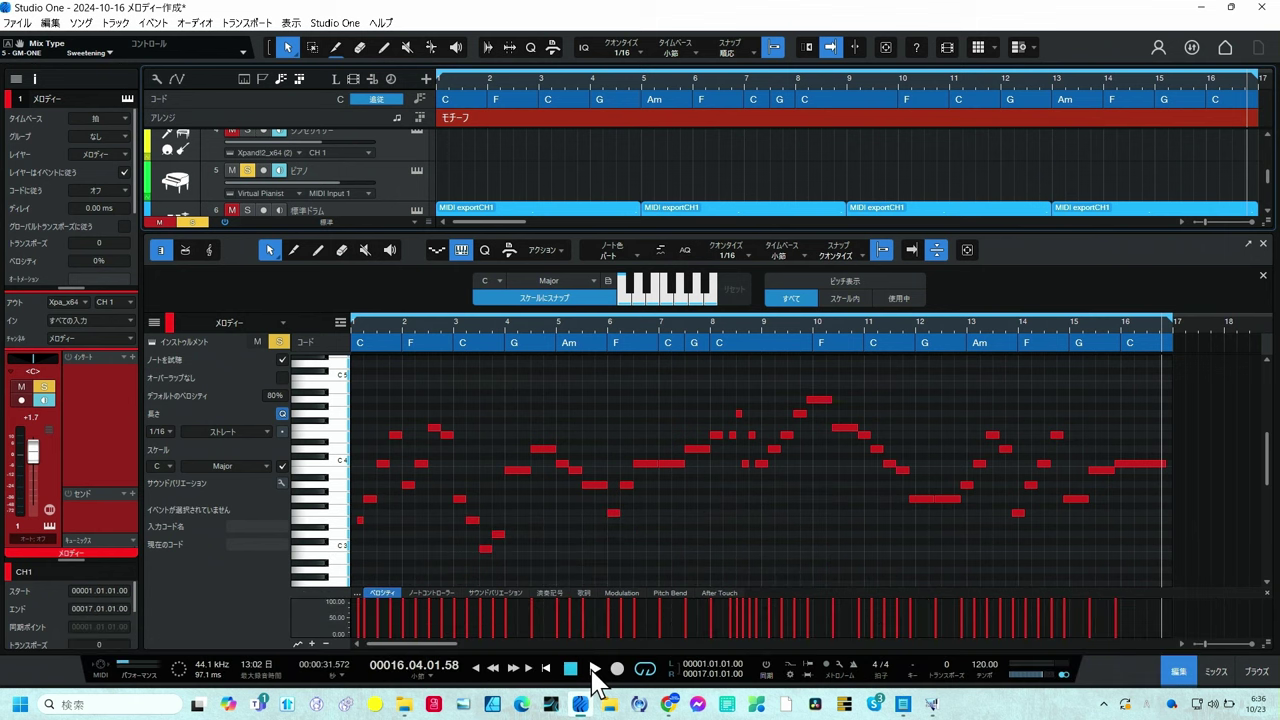
# Mute the ピアノ track and solo the アコギ, シンセサイザー, 標準ドラム and パーカッション tracks with the mixer open
pyautogui.press('F3')
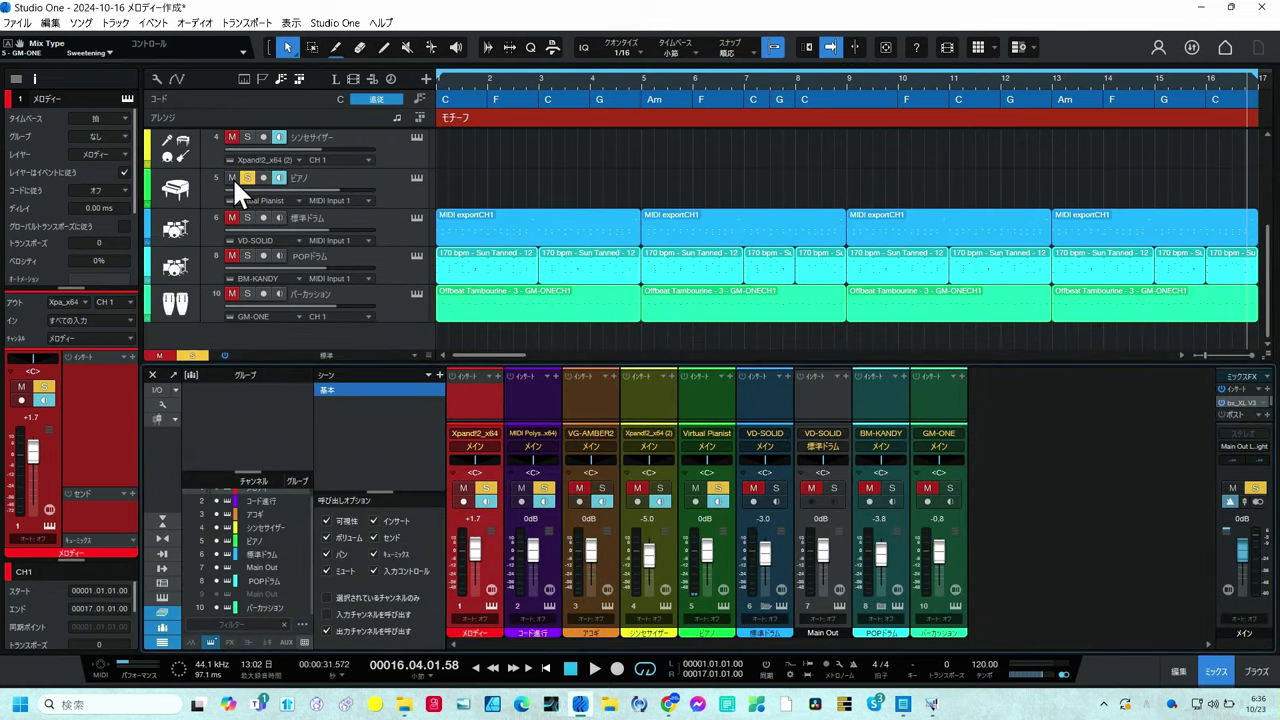
pyautogui.click(232, 178)
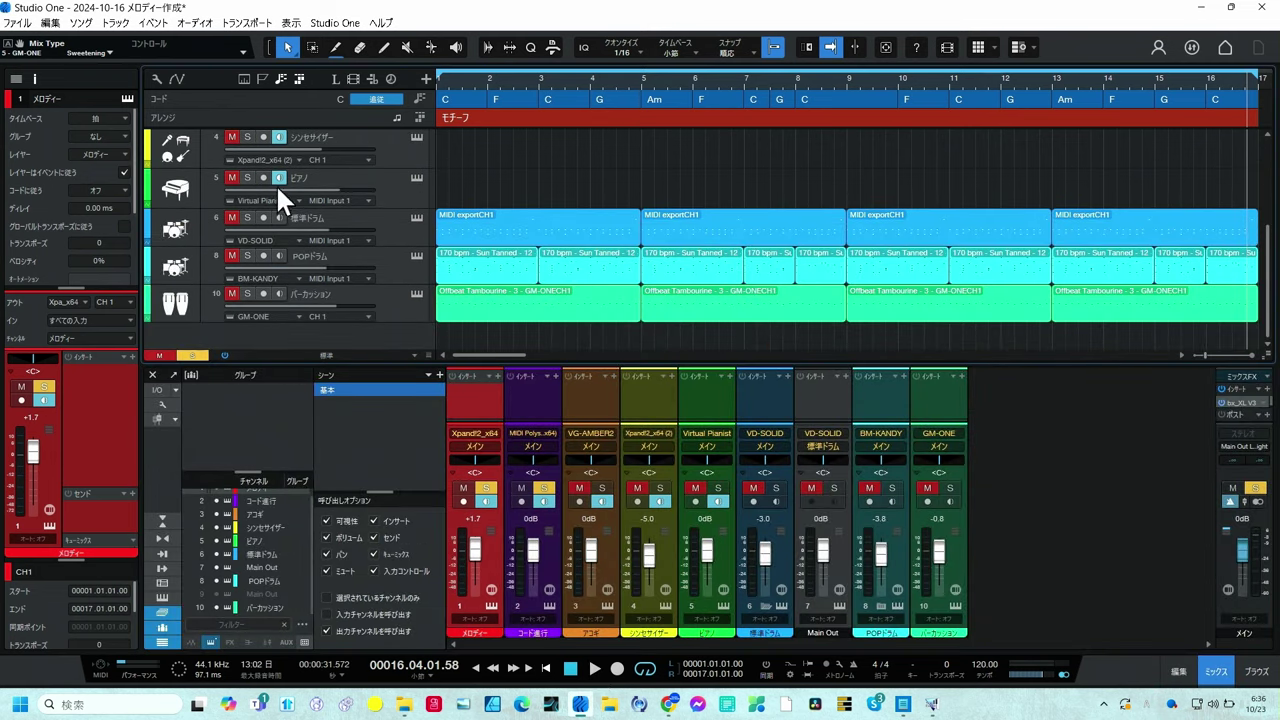
pyautogui.scroll(1, 260, 189)
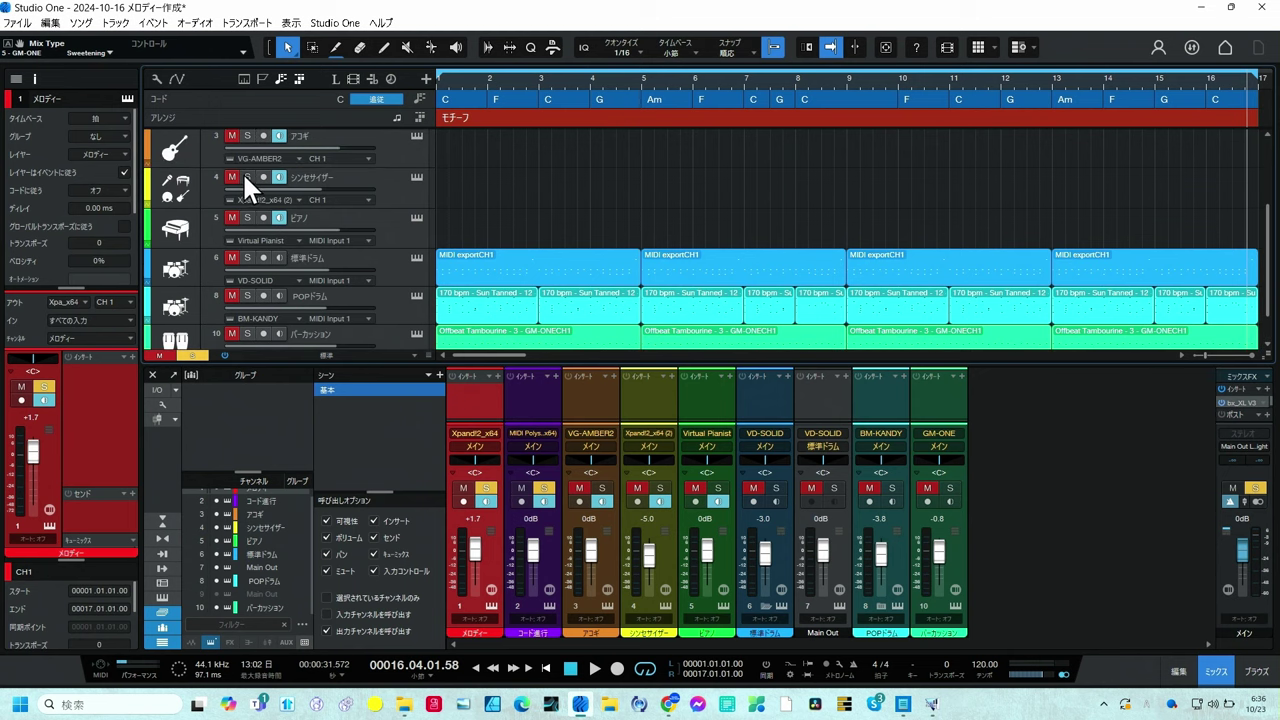
pyautogui.click(246, 177)
pyautogui.scroll(-1, 315, 235)
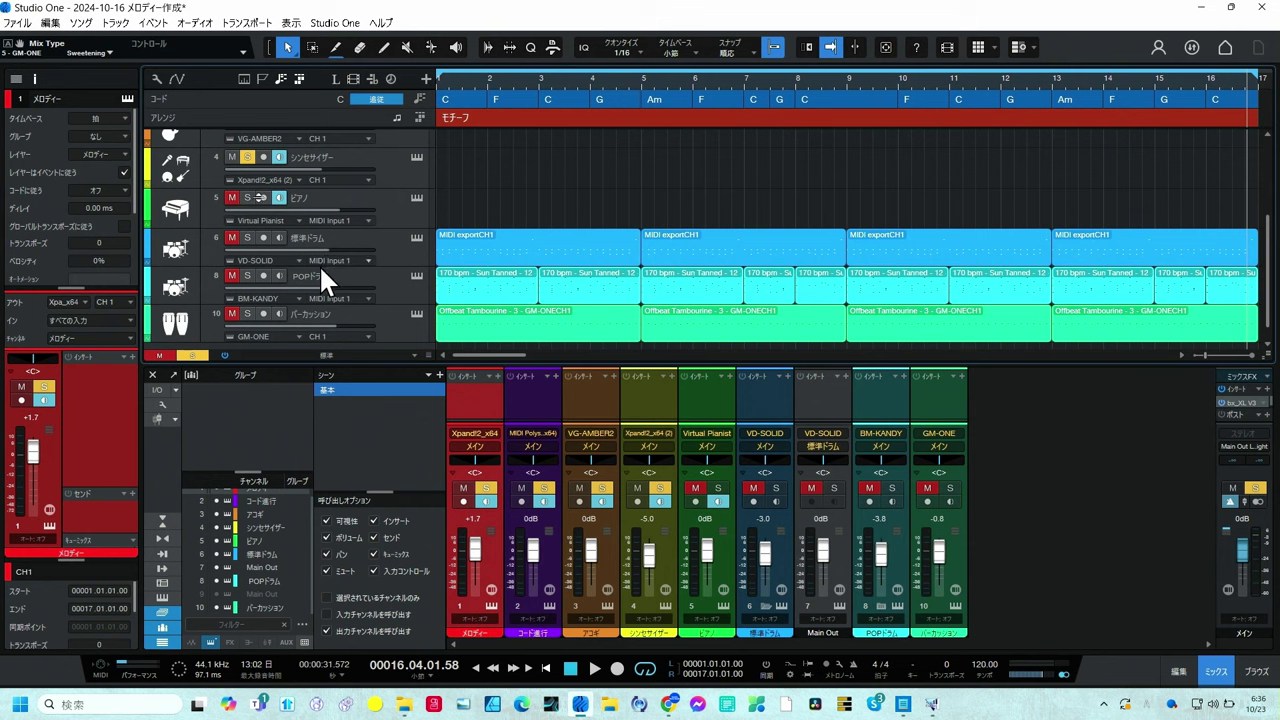
pyautogui.click(247, 237)
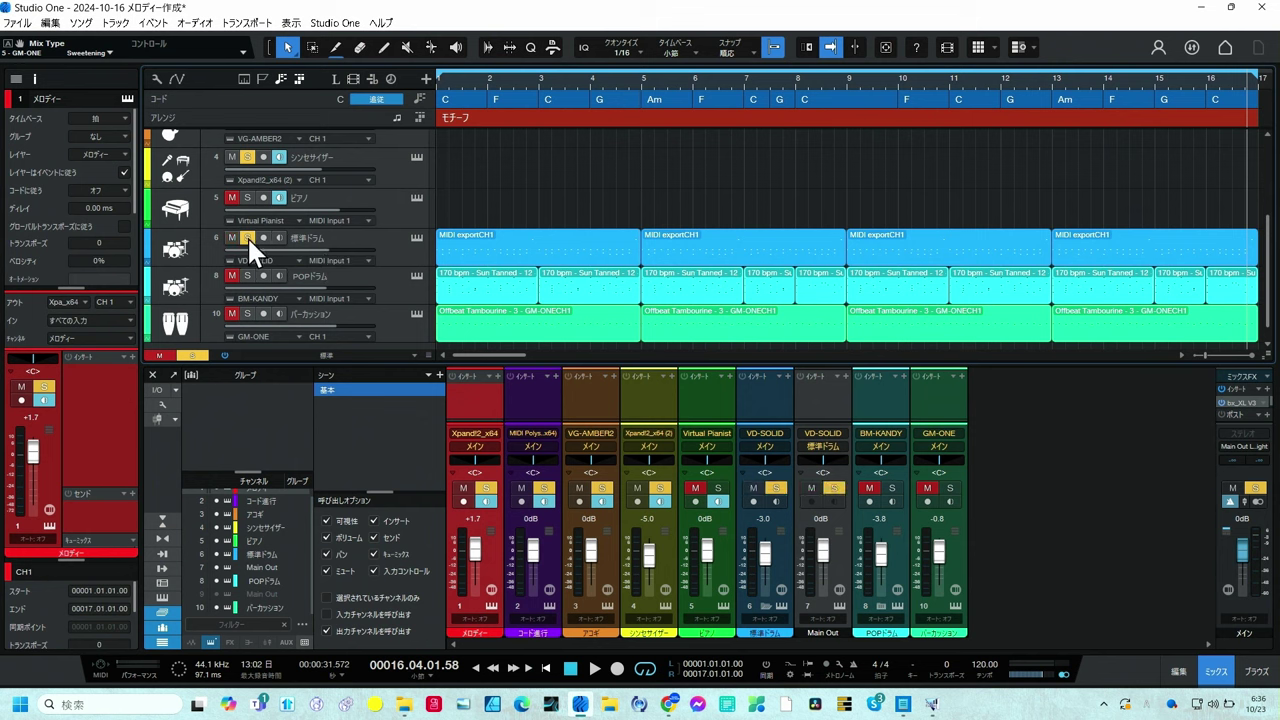
pyautogui.click(247, 313)
# Play the full song from bar 1 with the soloed backing tracks, stopping after the last bar
pyautogui.click(569, 668)
pyautogui.click(594, 668)
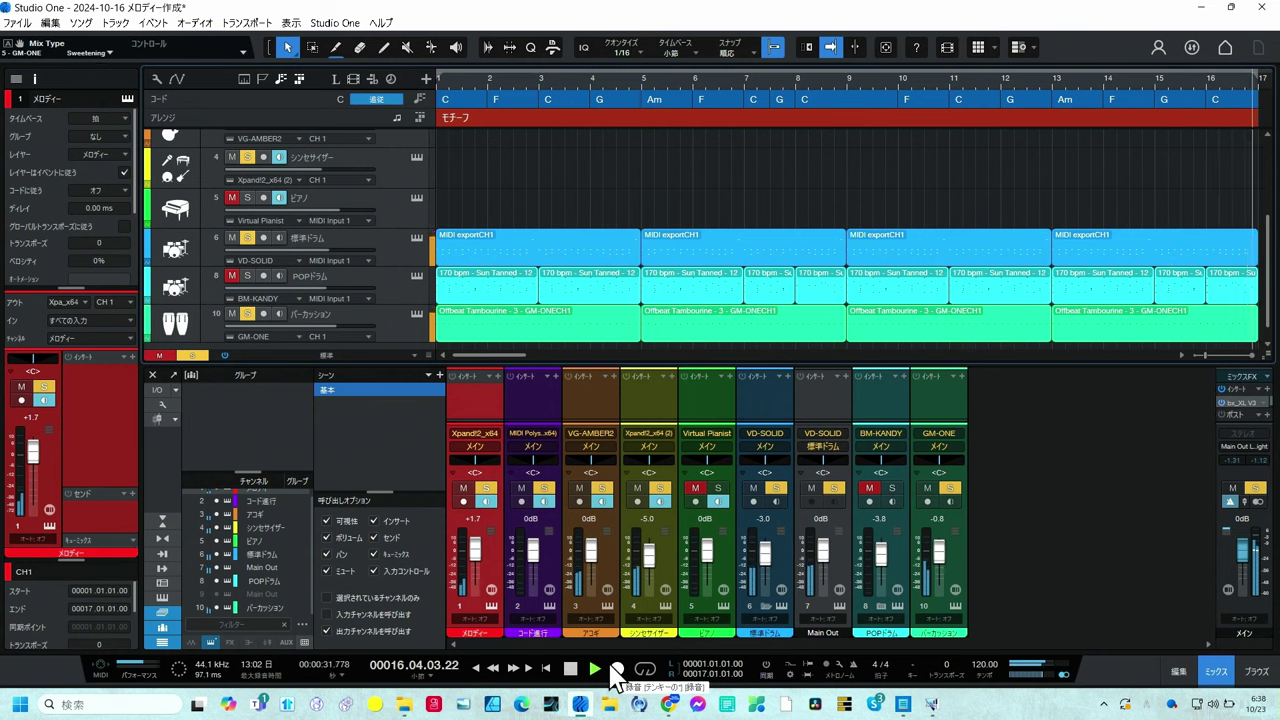
pyautogui.press('space')
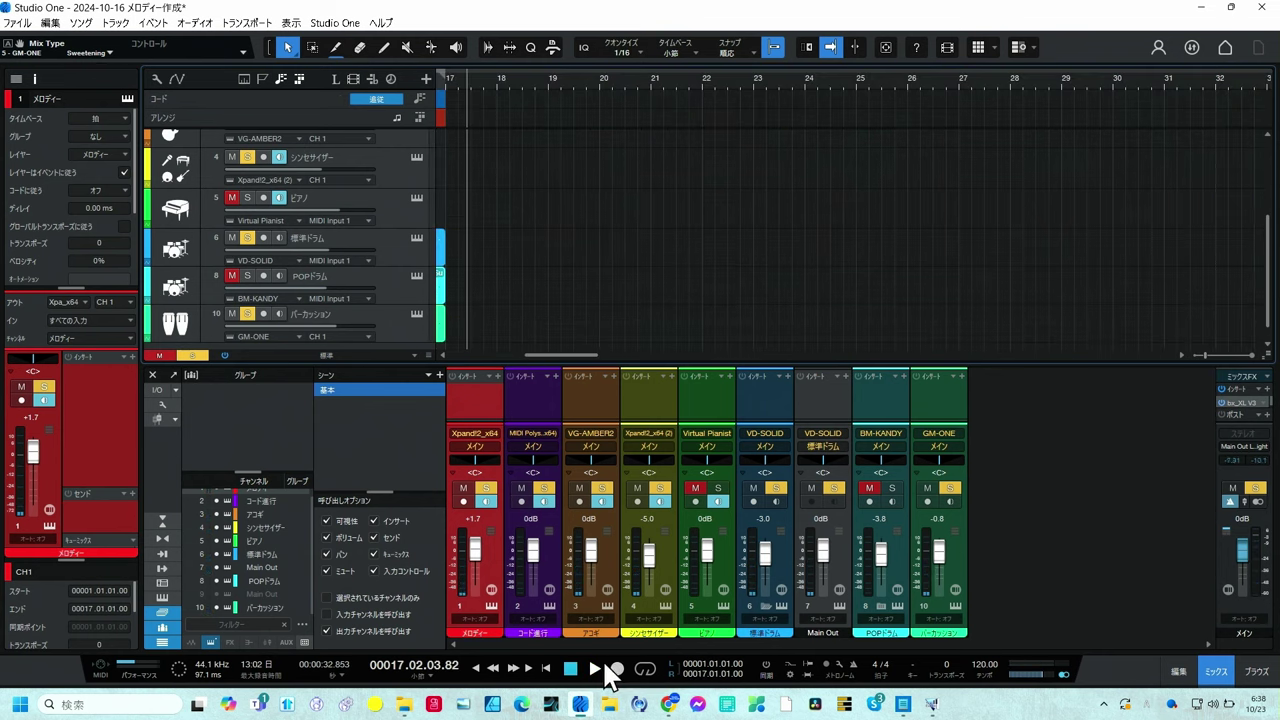
# Show the メロディー notes around bars 8 to 10 in the piano roll and play them from just before bar 8
pyautogui.scroll(-3, 598, 140)
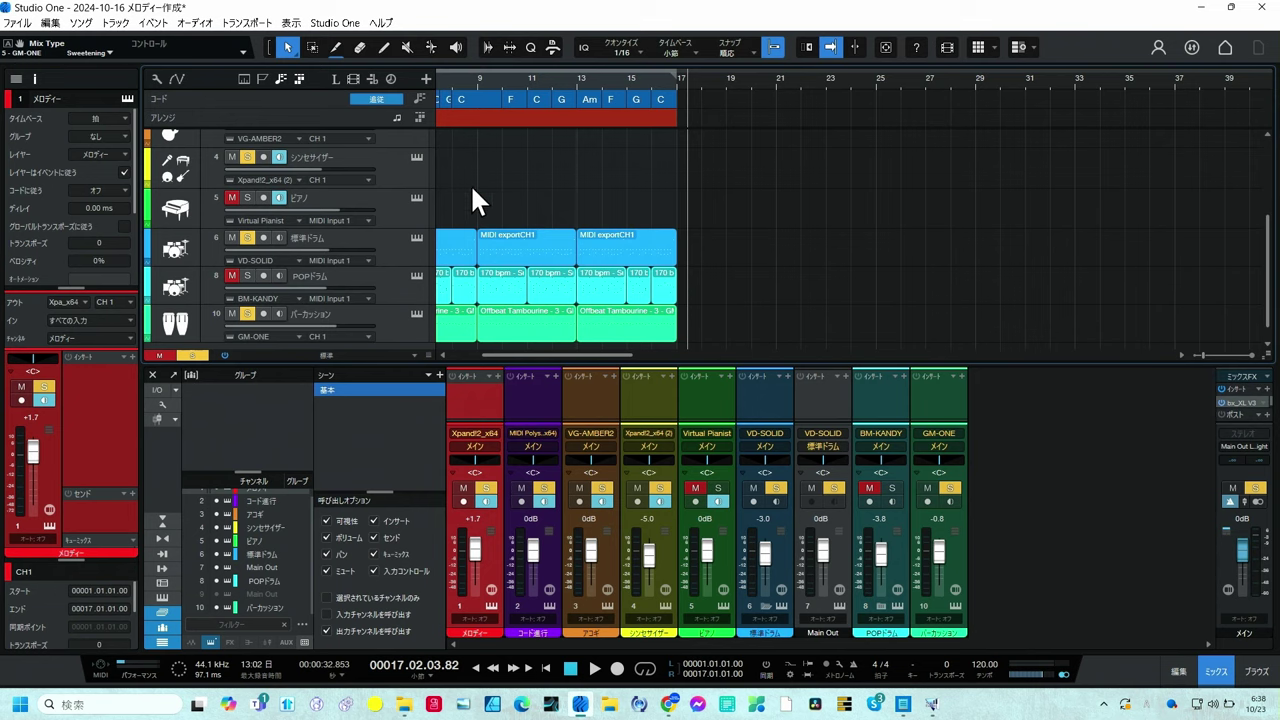
pyautogui.scroll(3, 474, 200)
pyautogui.press('F2')
pyautogui.scroll(8, 474, 350)
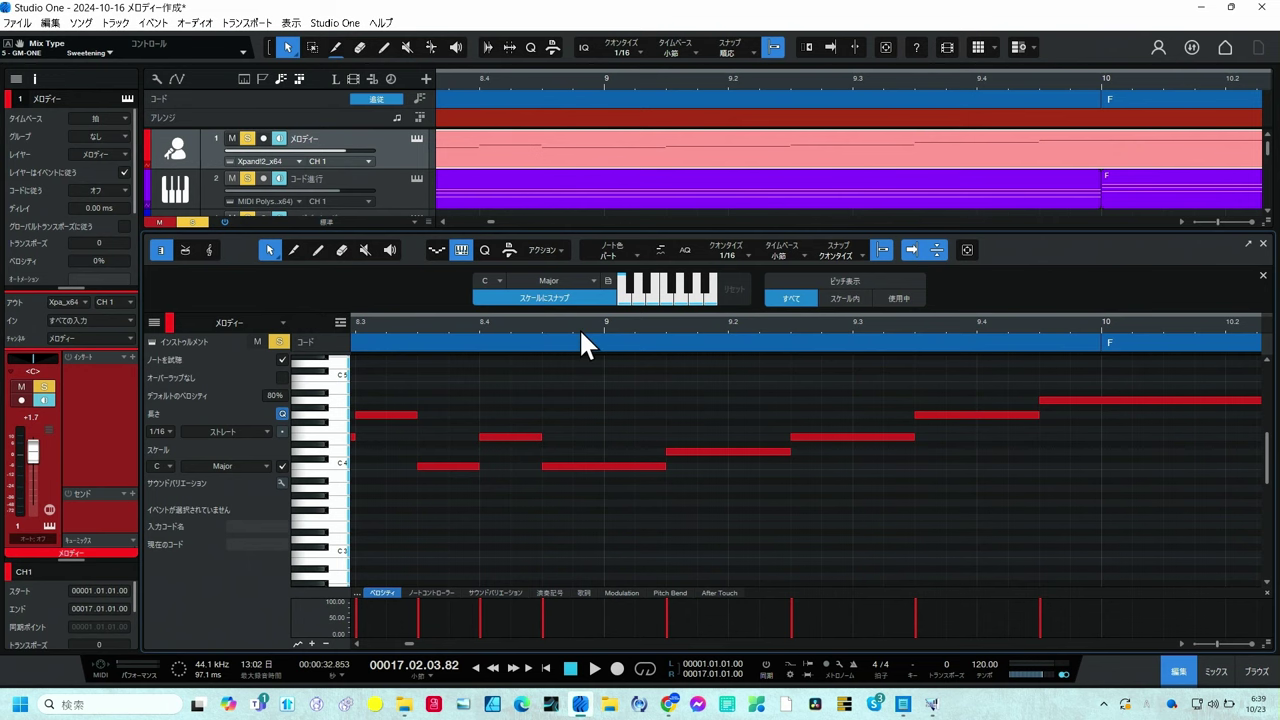
pyautogui.moveTo(581, 330); pyautogui.dragTo(616, 314)
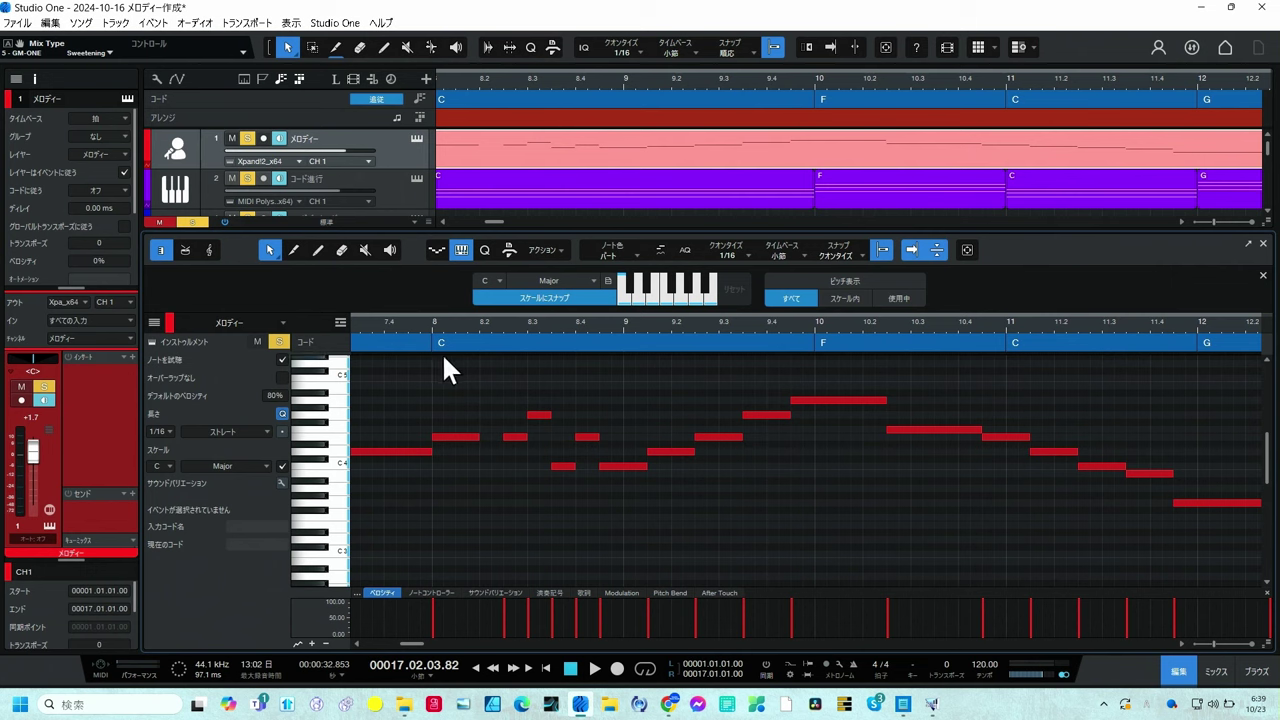
pyautogui.click(423, 320)
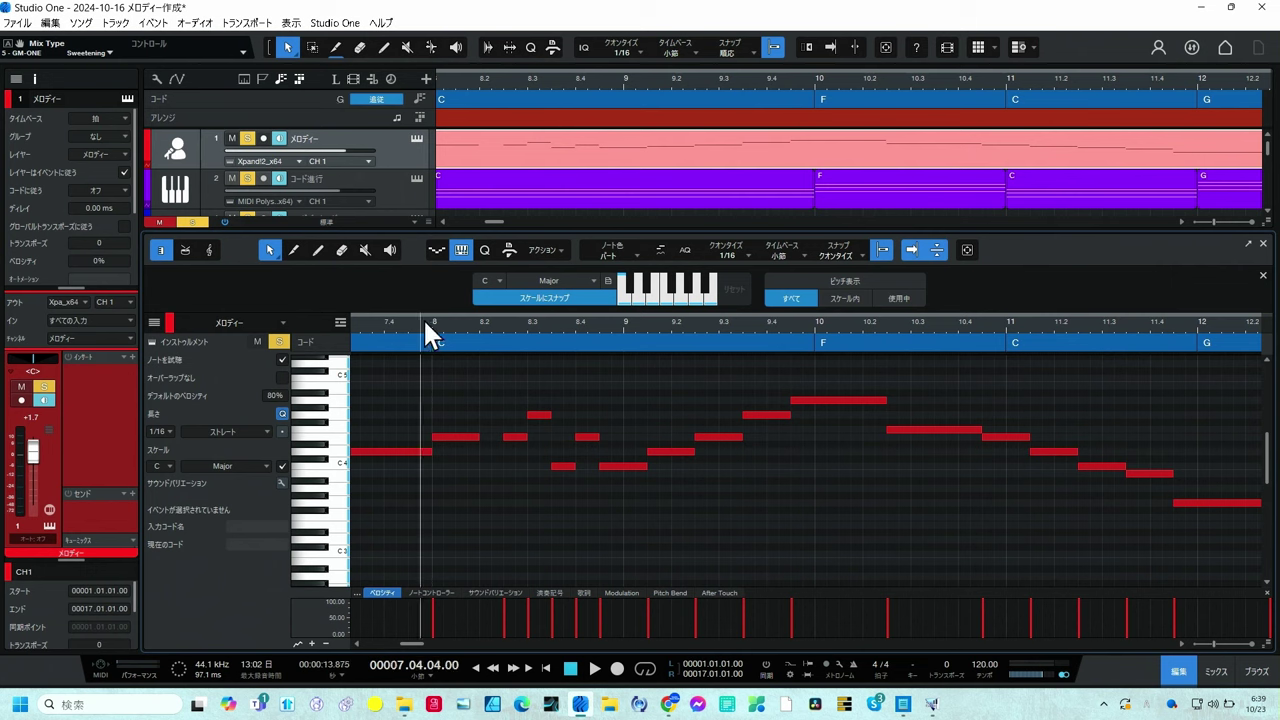
pyautogui.press('space')
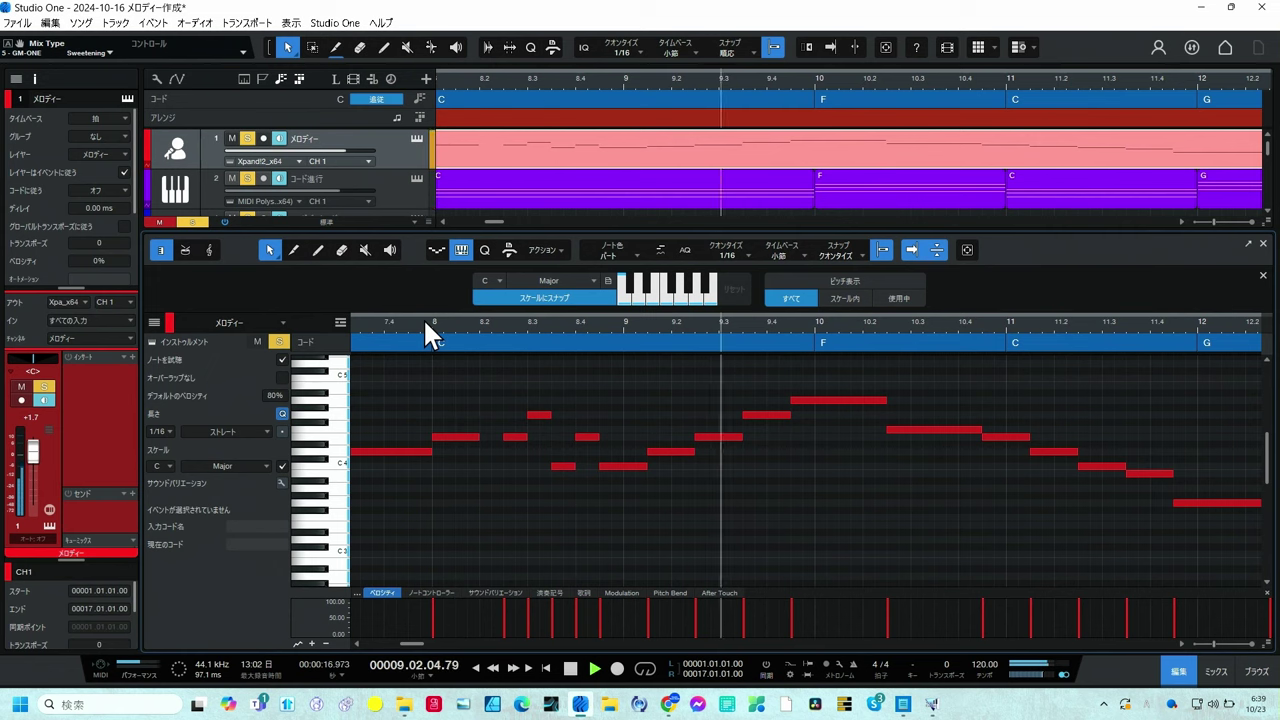
pyautogui.press('space')
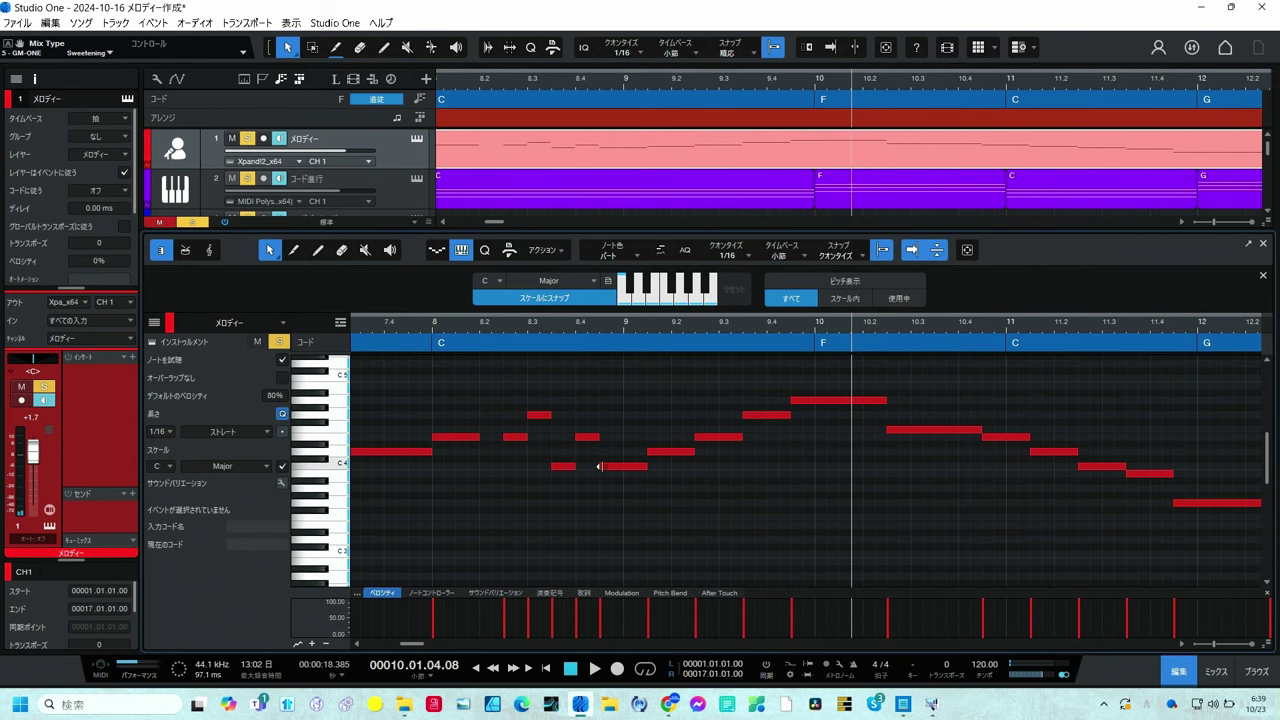
# Trim the start of the C4 note before bar 9 to 9.01.01.00, length 0.00.02.00, and play back the passage
pyautogui.moveTo(599, 466); pyautogui.dragTo(623, 473)
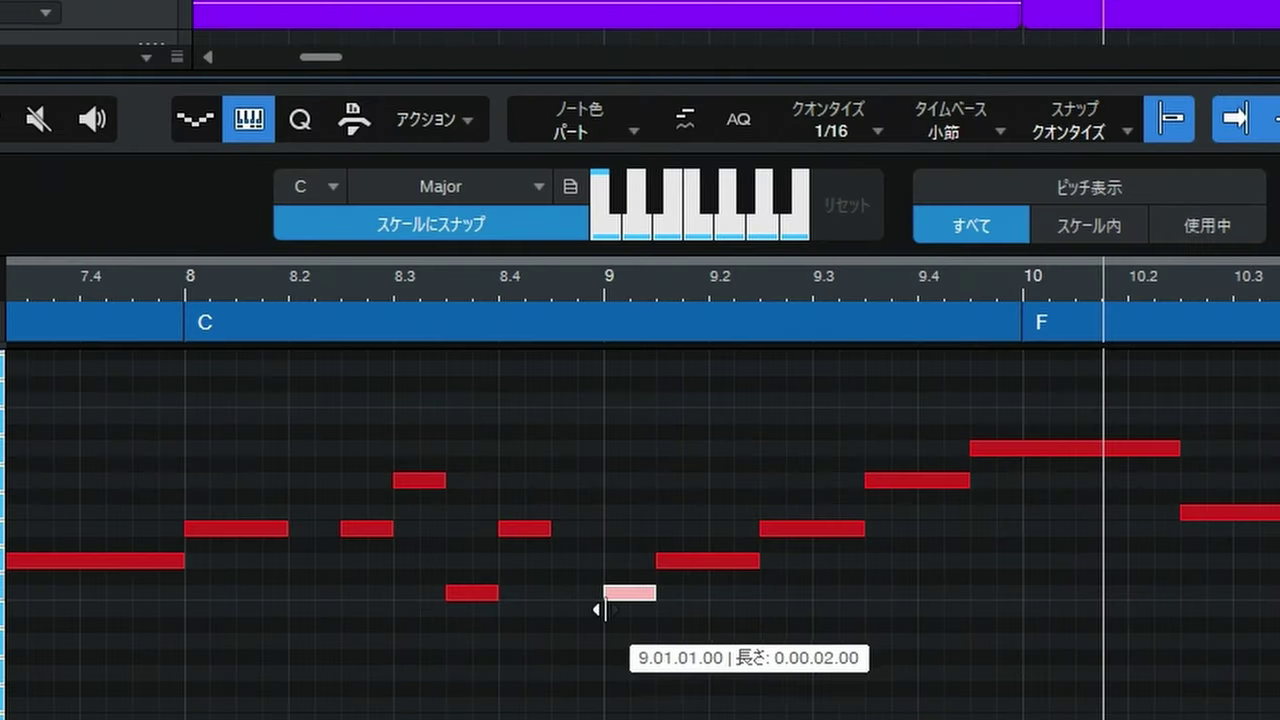
pyautogui.moveTo(600, 610); pyautogui.dragTo(601, 609)
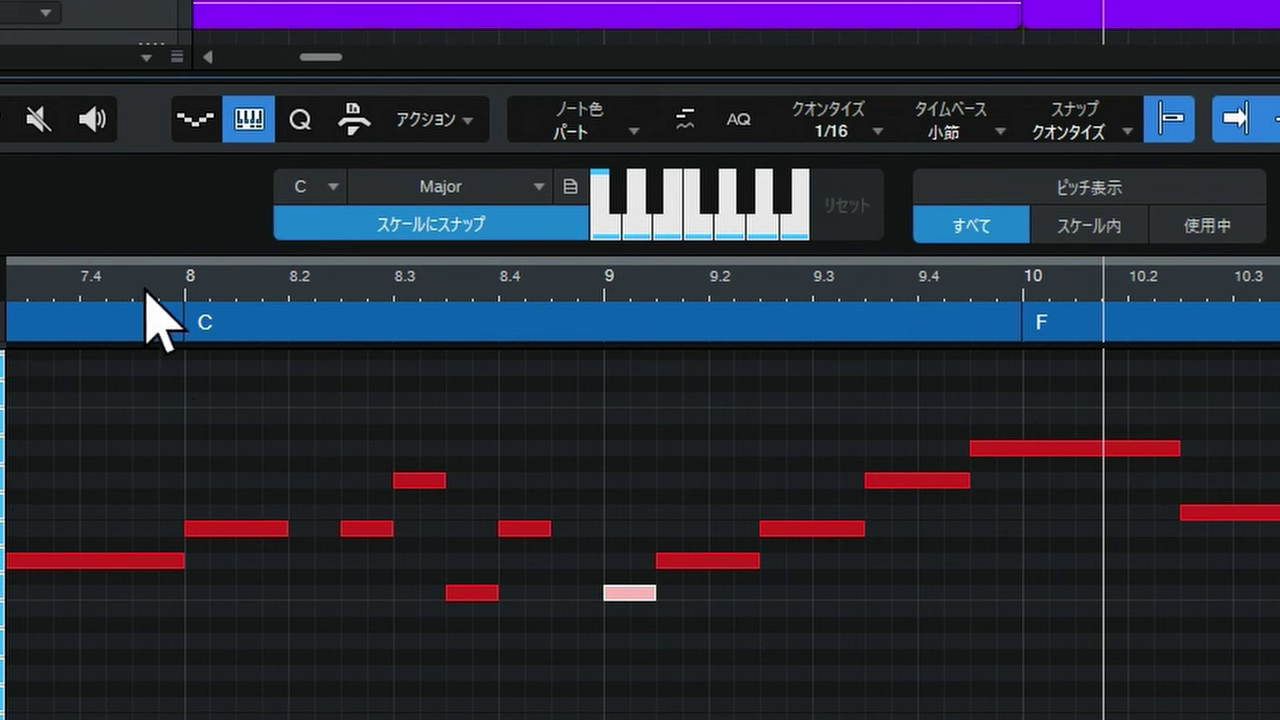
pyautogui.press('space')
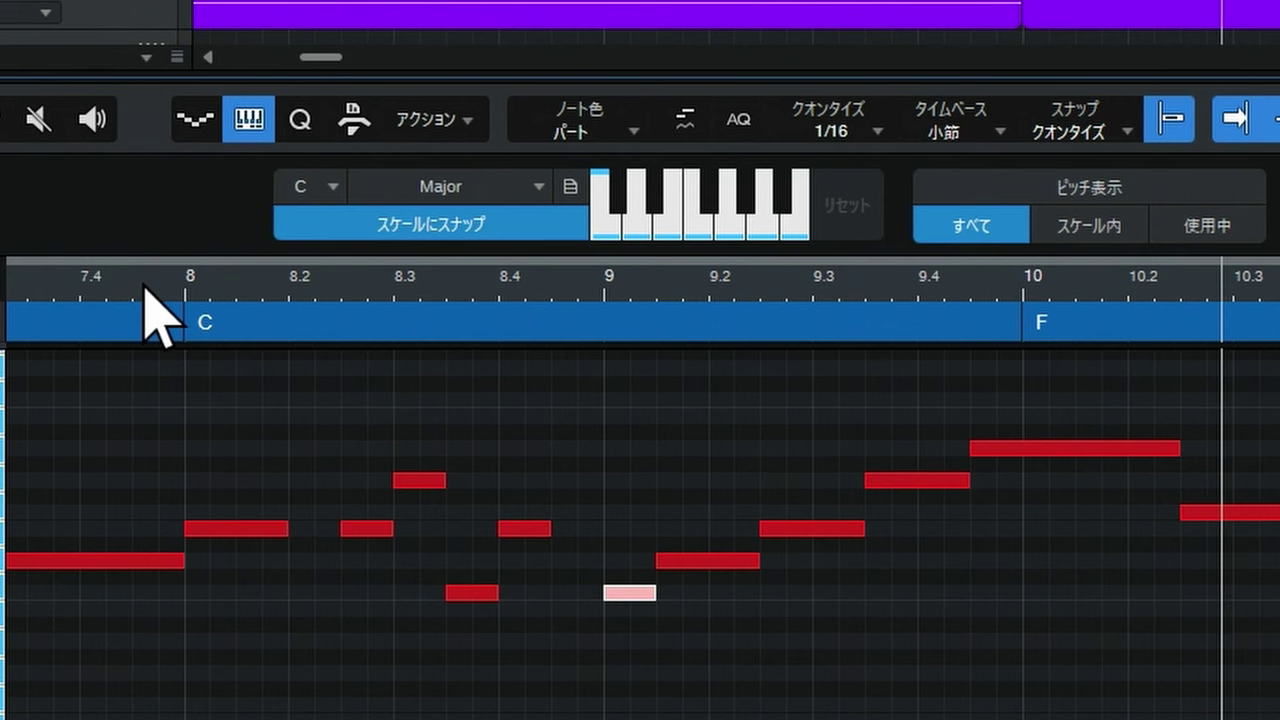
pyautogui.press('space')
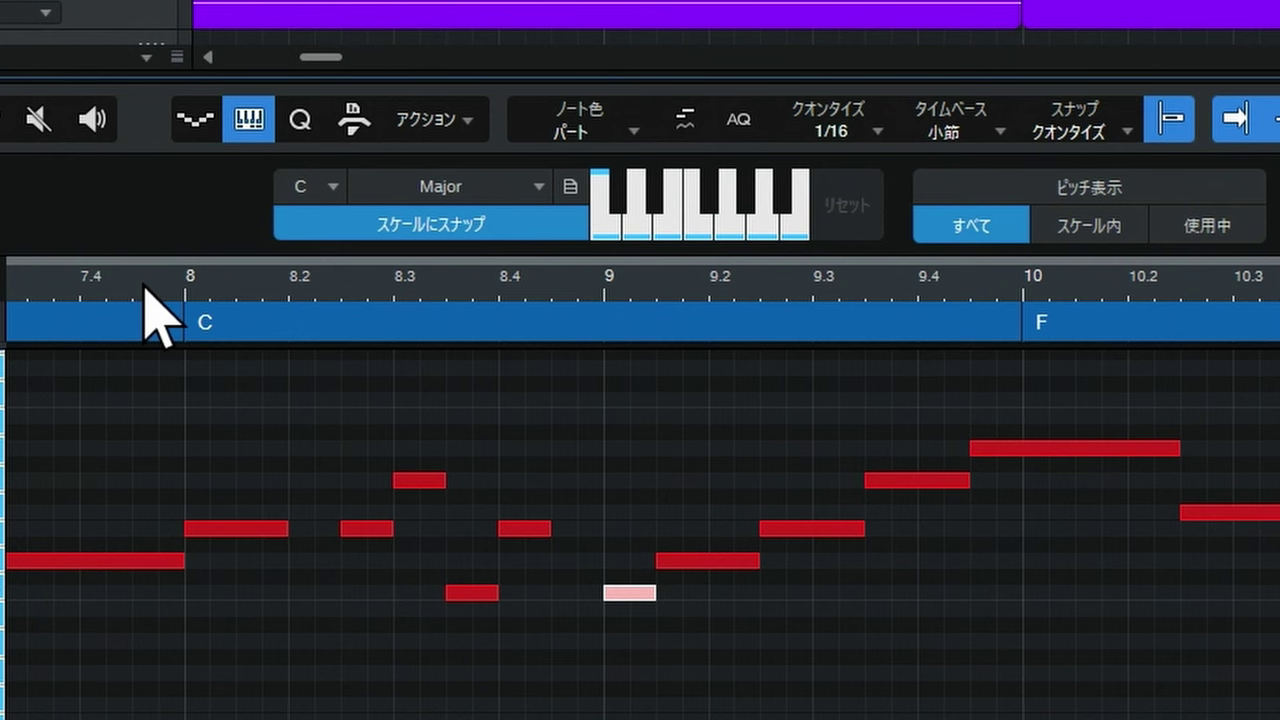
# Export the loop range as a mixdown named TEST in Wave format at 16 Bit and 44.1 kHz
pyautogui.press('w')
pyautogui.press('w')
pyautogui.press('w')
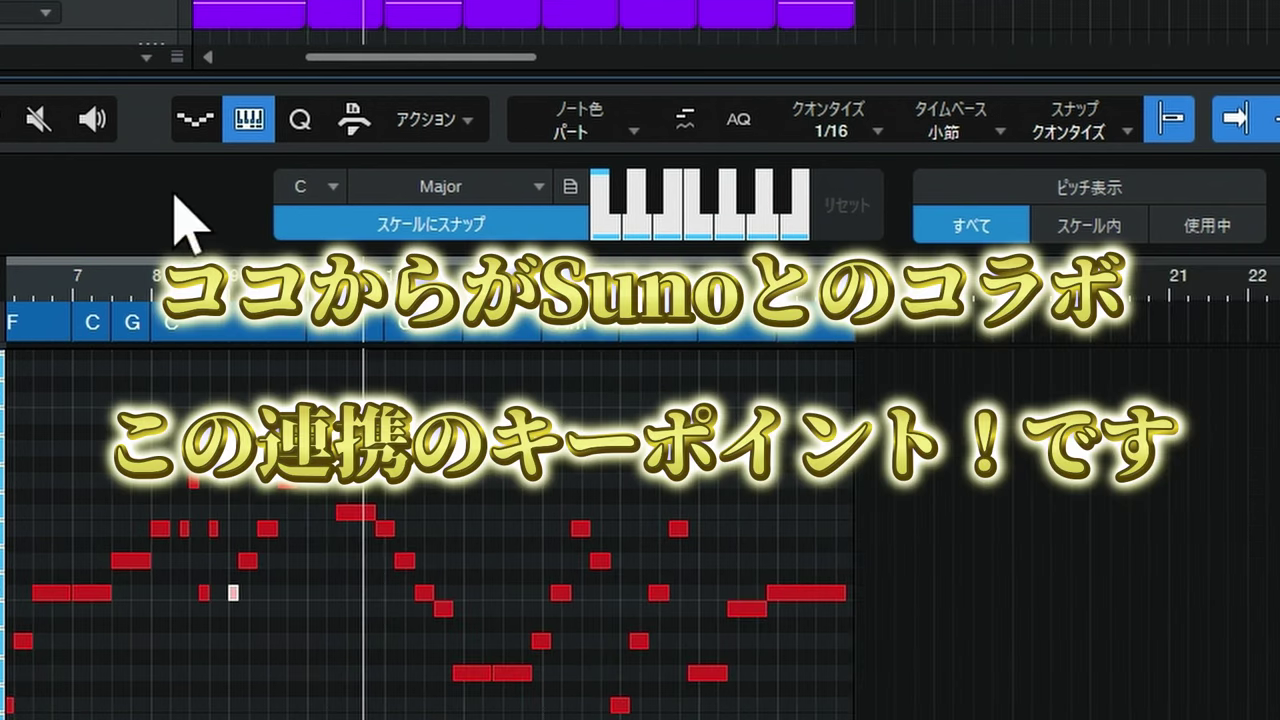
pyautogui.press('f')
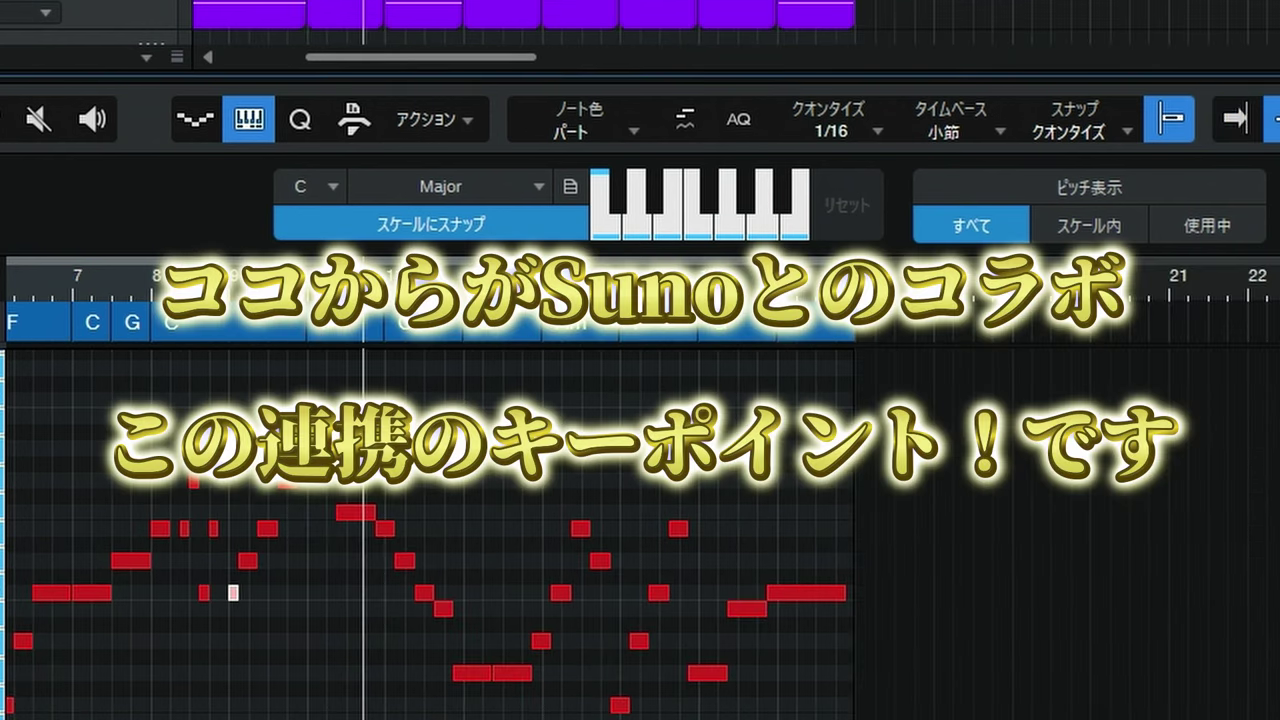
pyautogui.press('w')
pyautogui.press('e')
pyautogui.press('w')
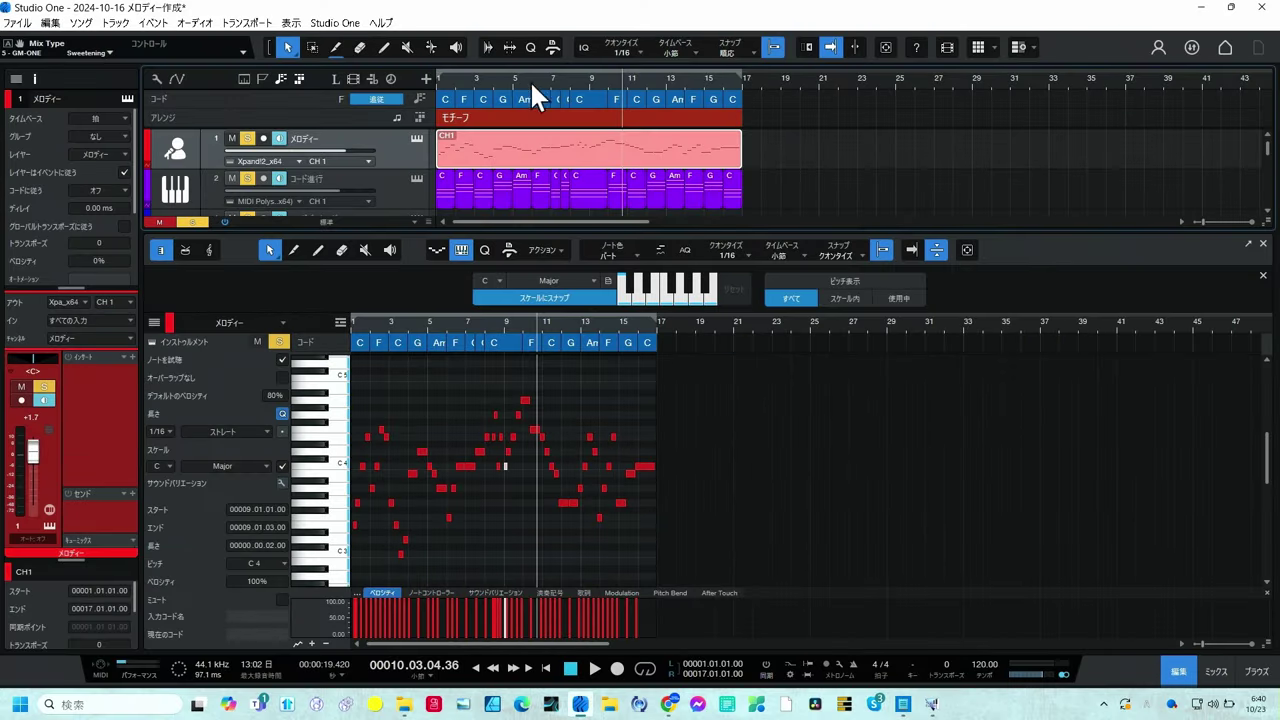
pyautogui.click(80, 23)
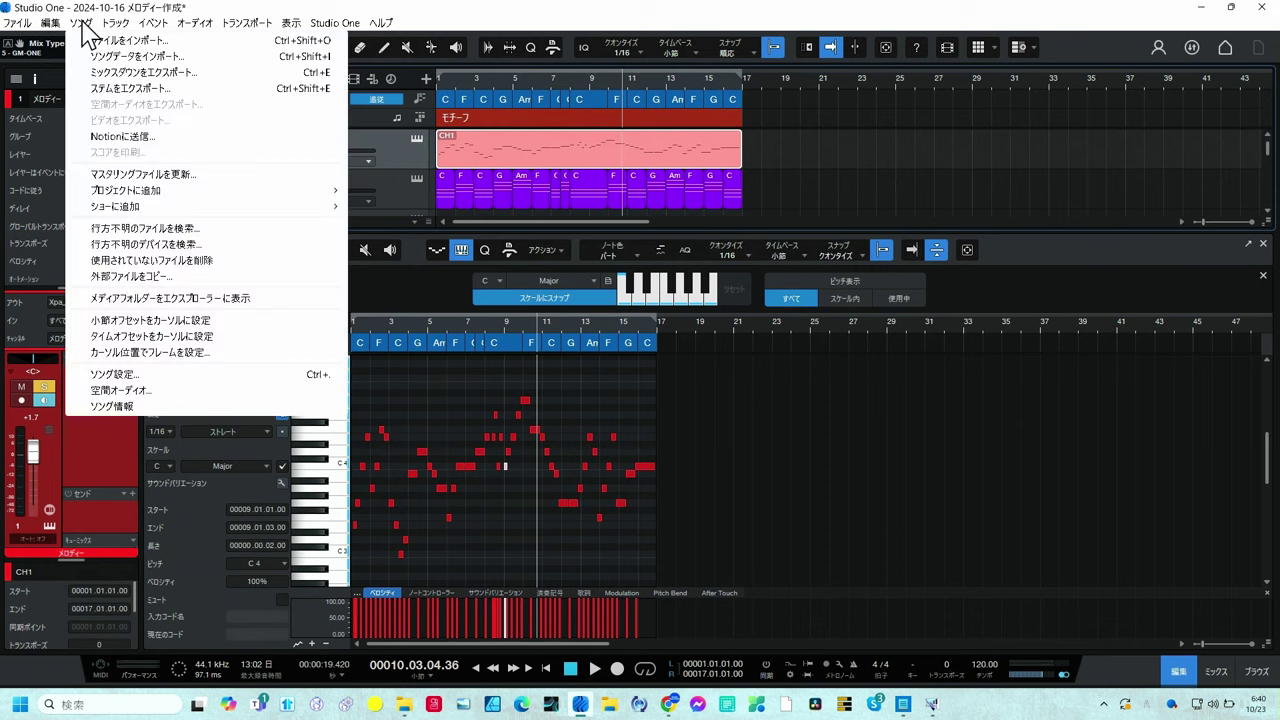
pyautogui.click(97, 75)
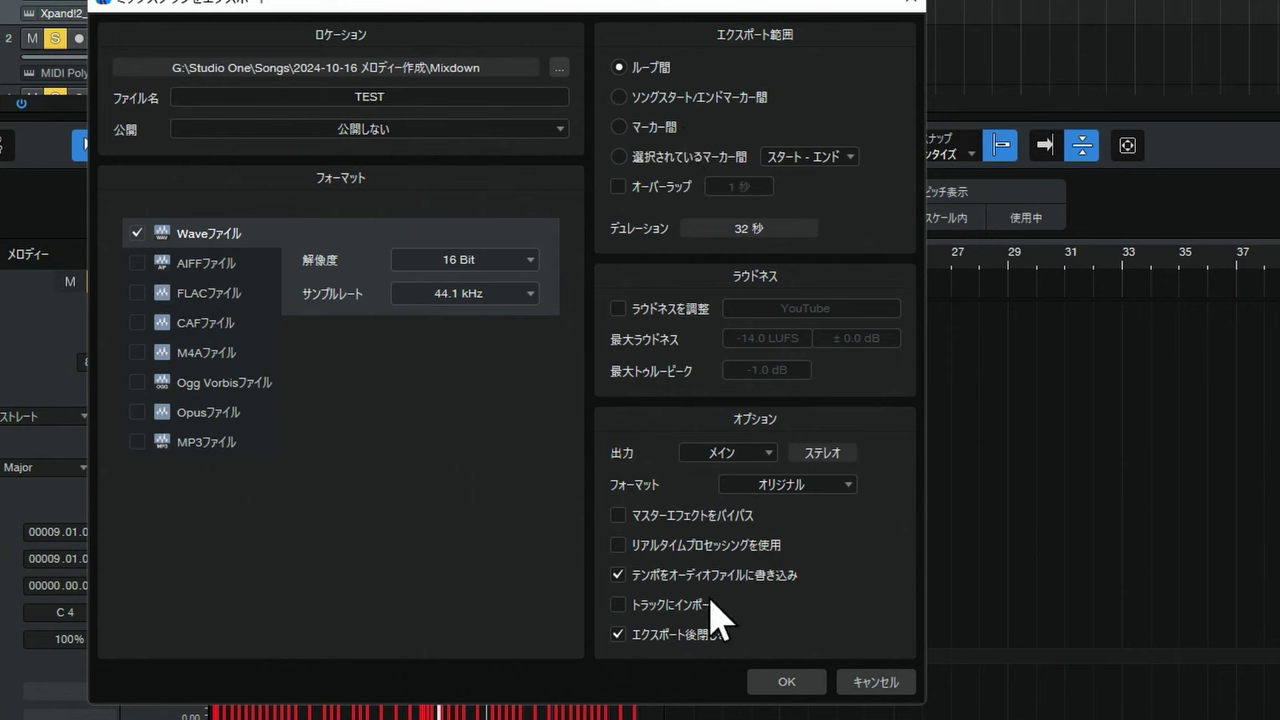
pyautogui.click(786, 682)
# Inspect the bx_XL V3 limiter on the main output in the mixer, and close its window
pyautogui.press('F3')
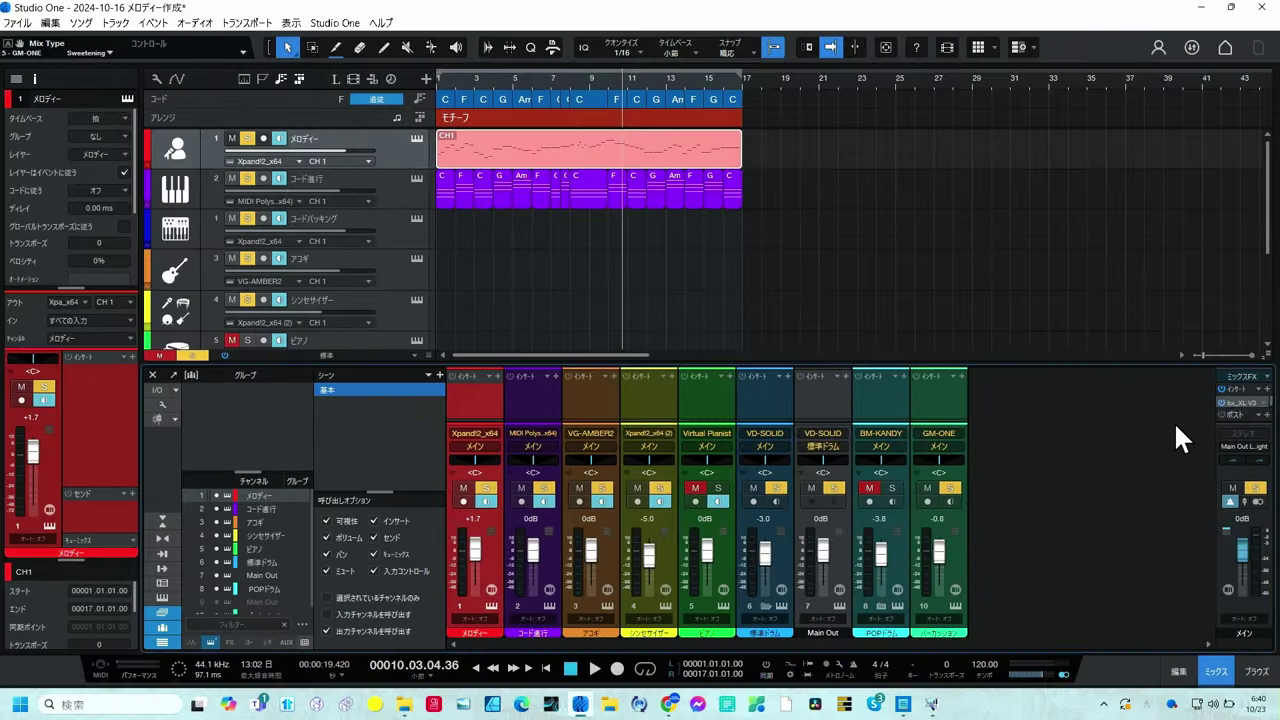
pyautogui.click(1236, 401)
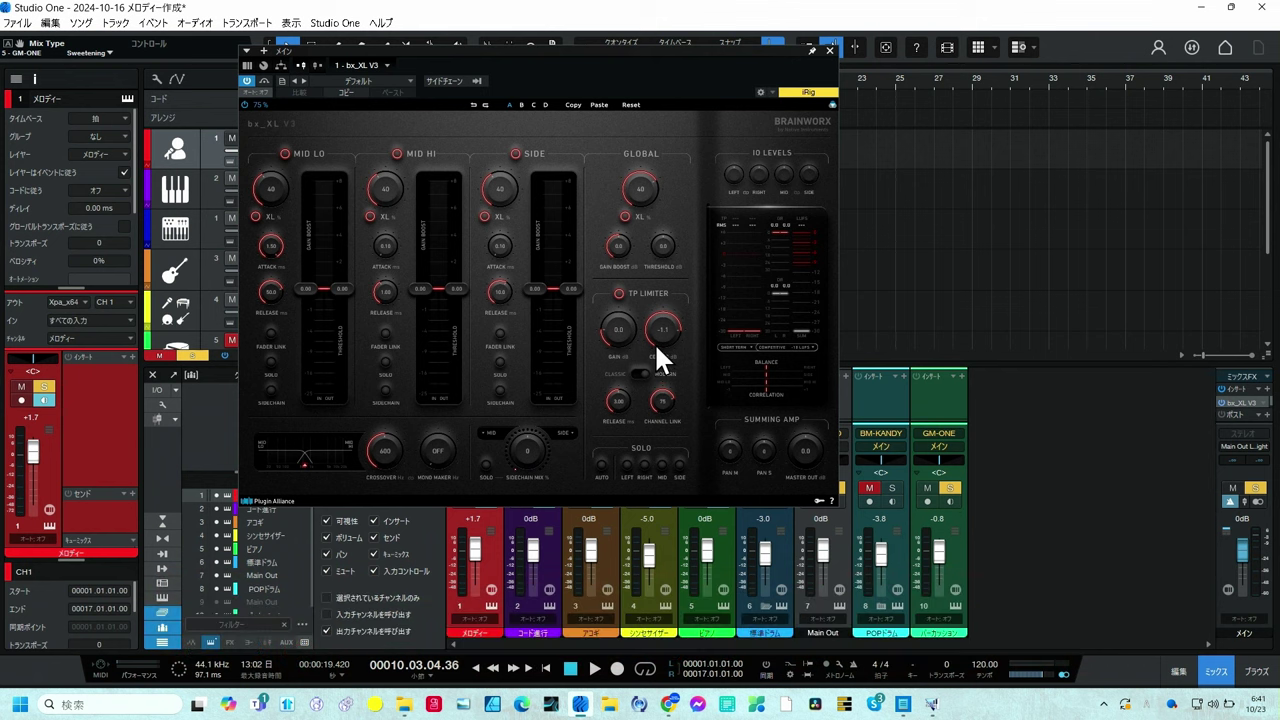
pyautogui.click(829, 50)
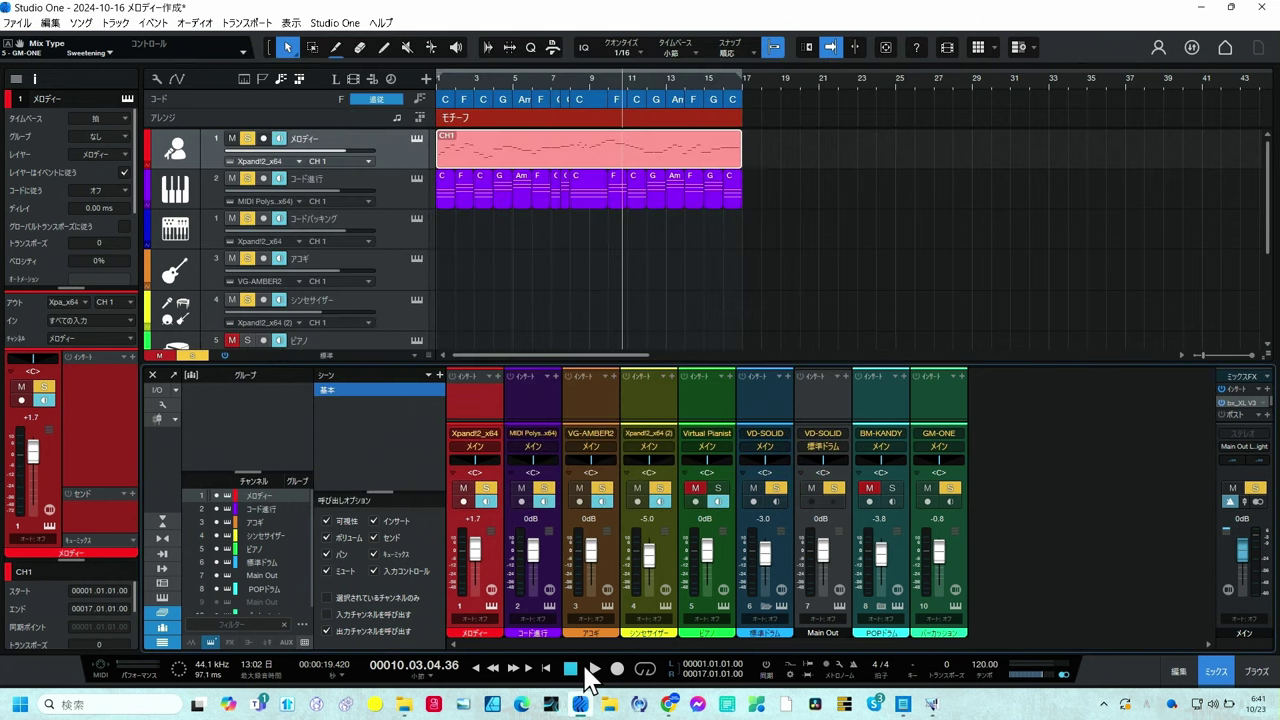
# Open the mixdown export again and set the file name to TEST8888
pyautogui.click(78, 24)
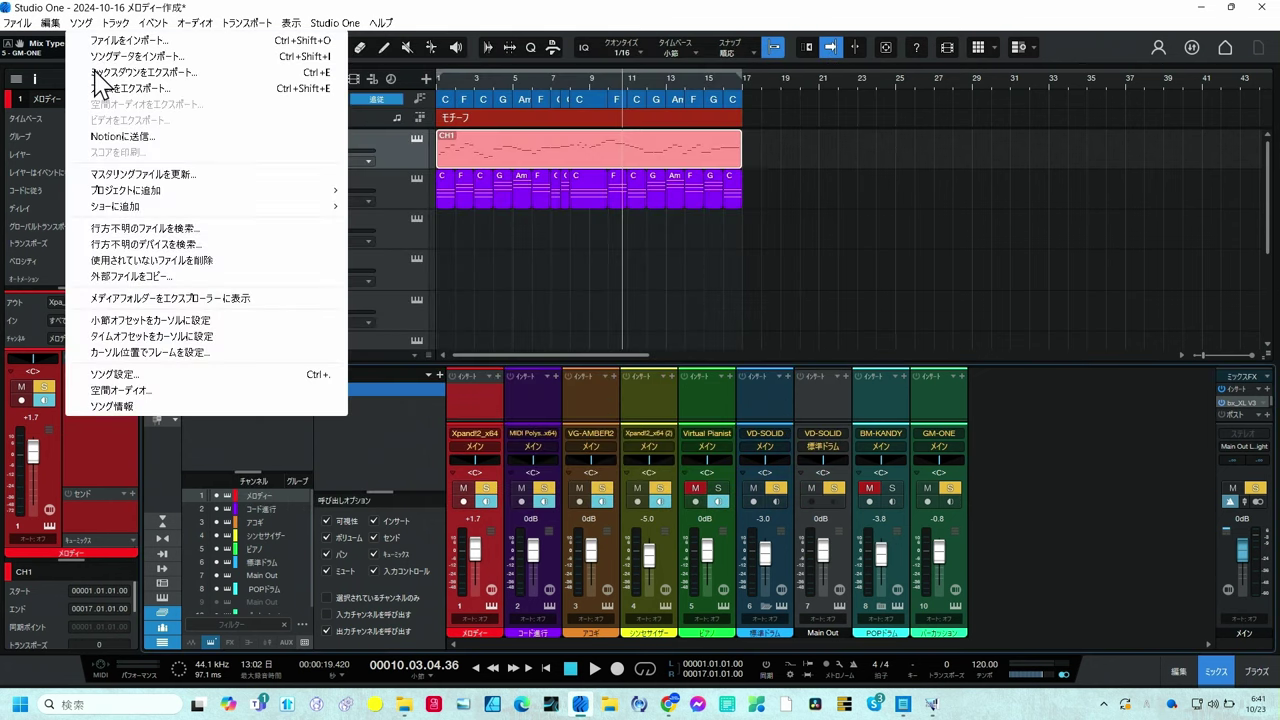
pyautogui.click(96, 74)
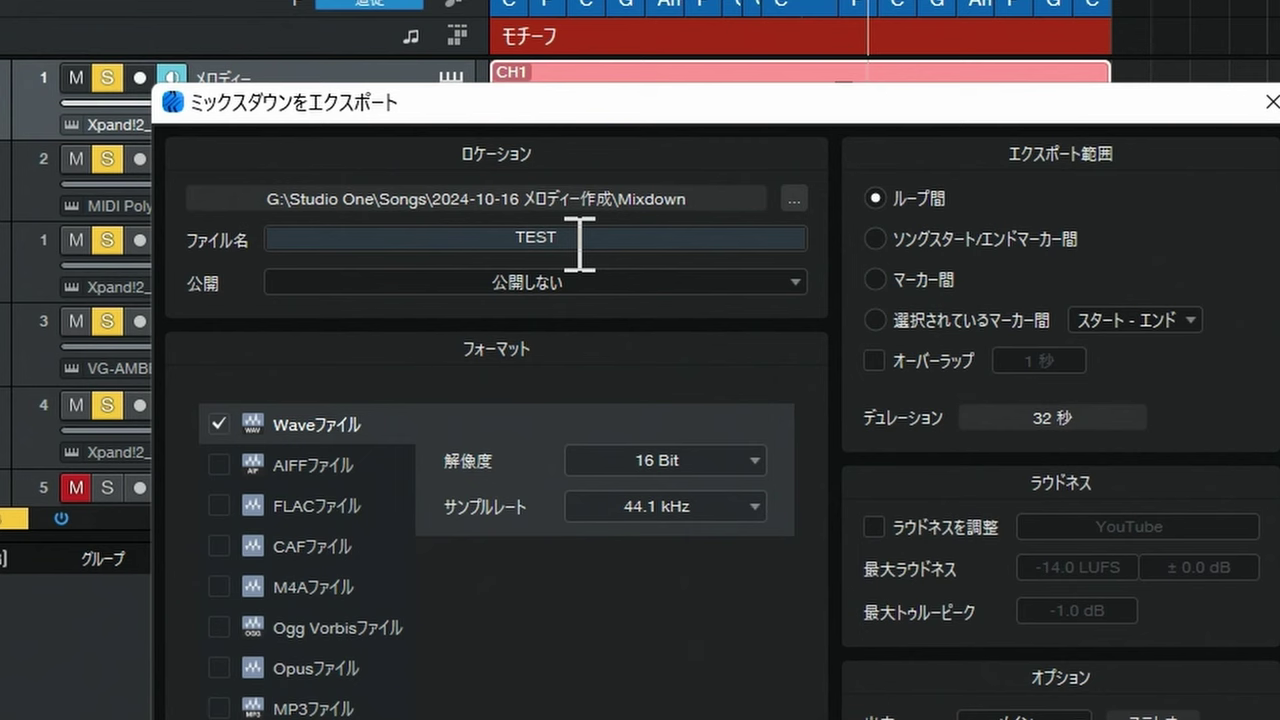
pyautogui.write('8888')
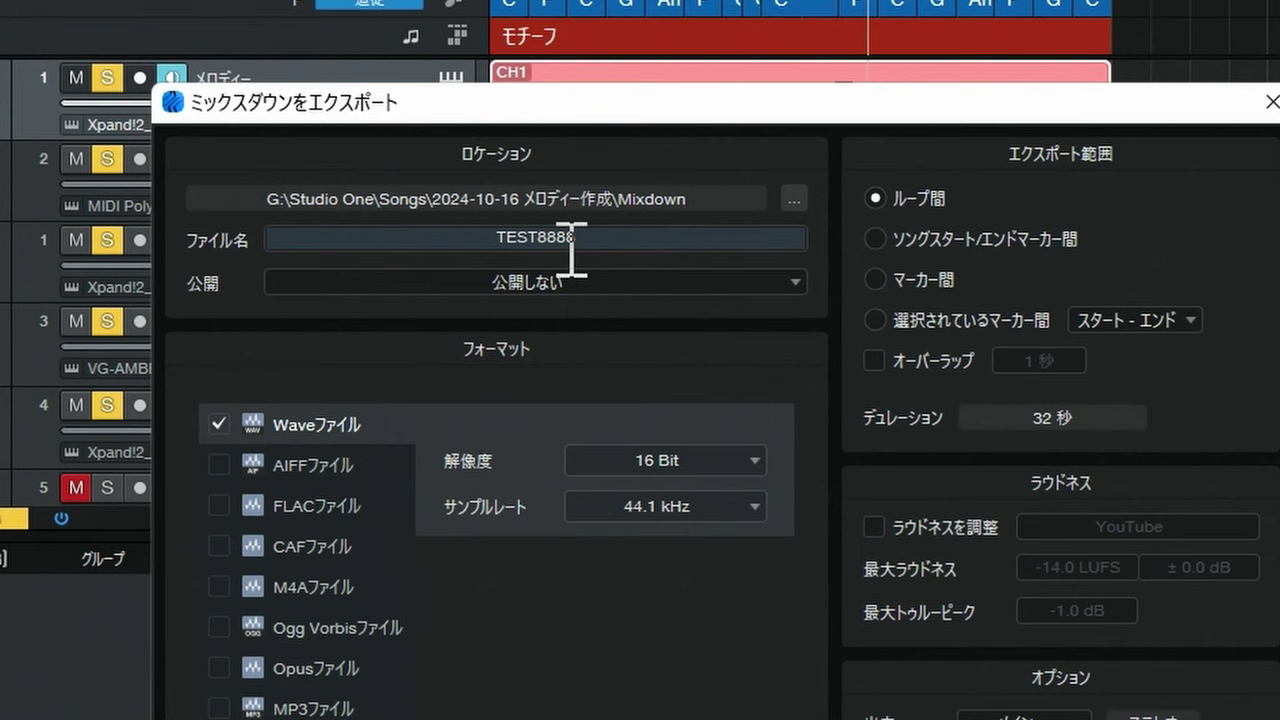